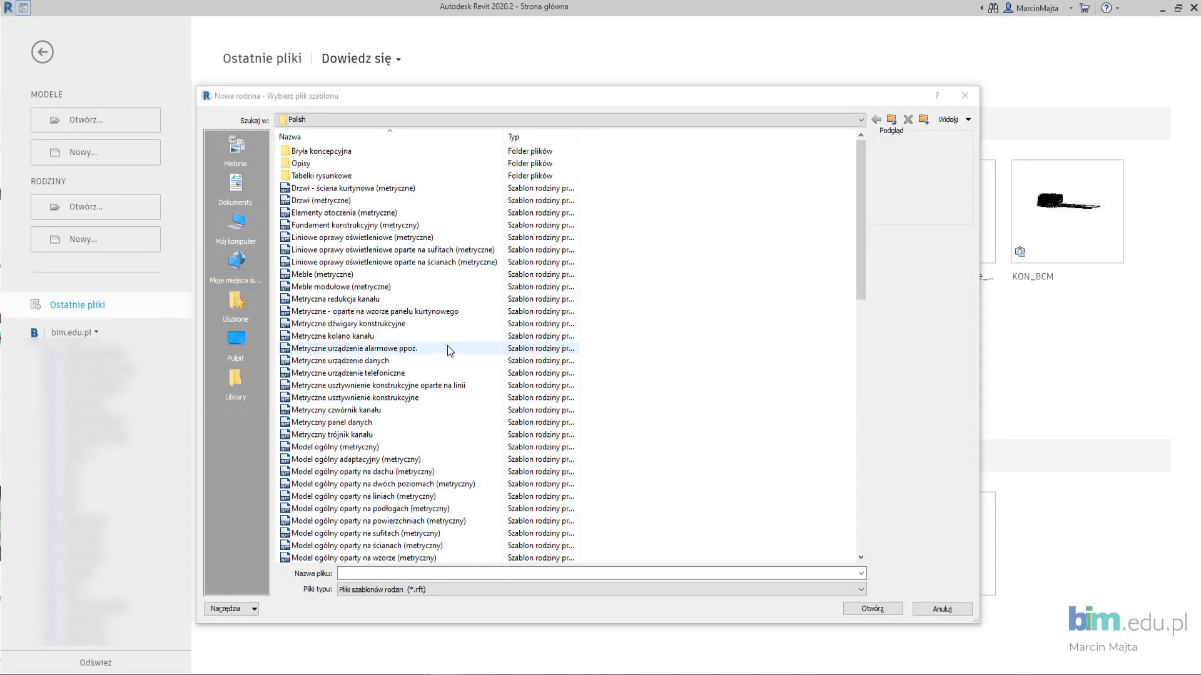
- Create a new family from the 'Ramy konstrukcyjne - belki i stężenia (metryczne).rft' template
scroll(448, 345, down, 2)
scroll(448, 347, down, 2)
scroll(448, 347, down, 2)
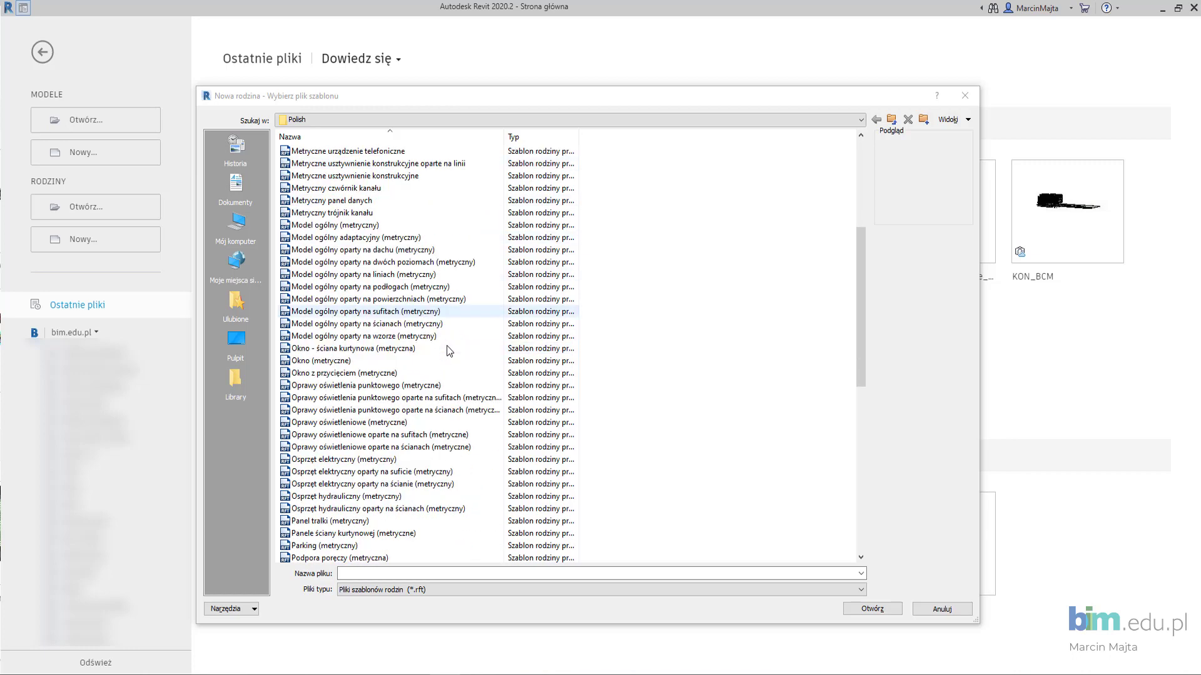
scroll(448, 347, down, 2)
scroll(448, 347, down, 2)
scroll(447, 350, down, 1)
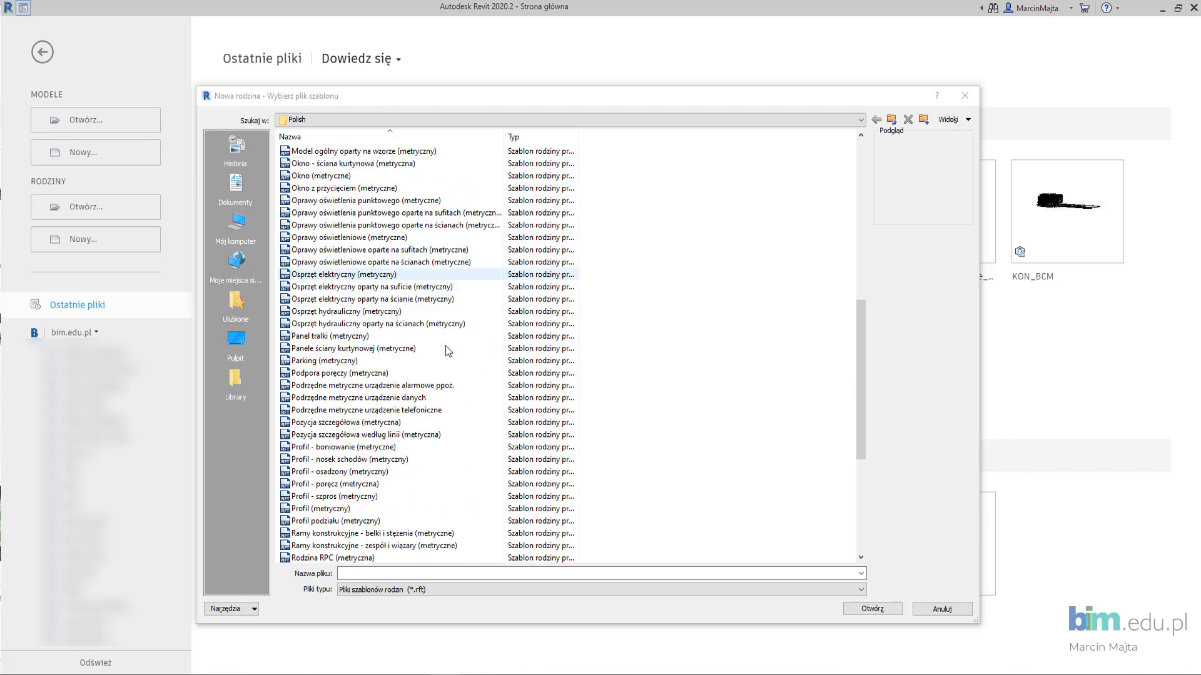
scroll(448, 350, down, 1)
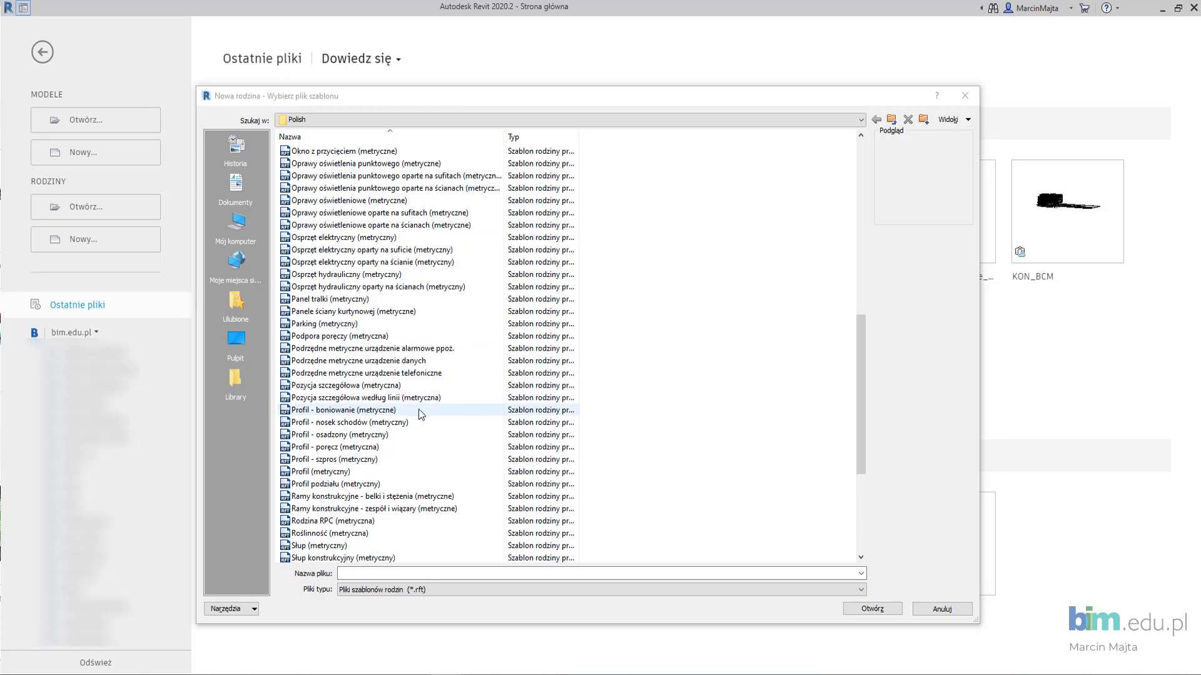
scroll(402, 448, down, 1)
click(369, 463)
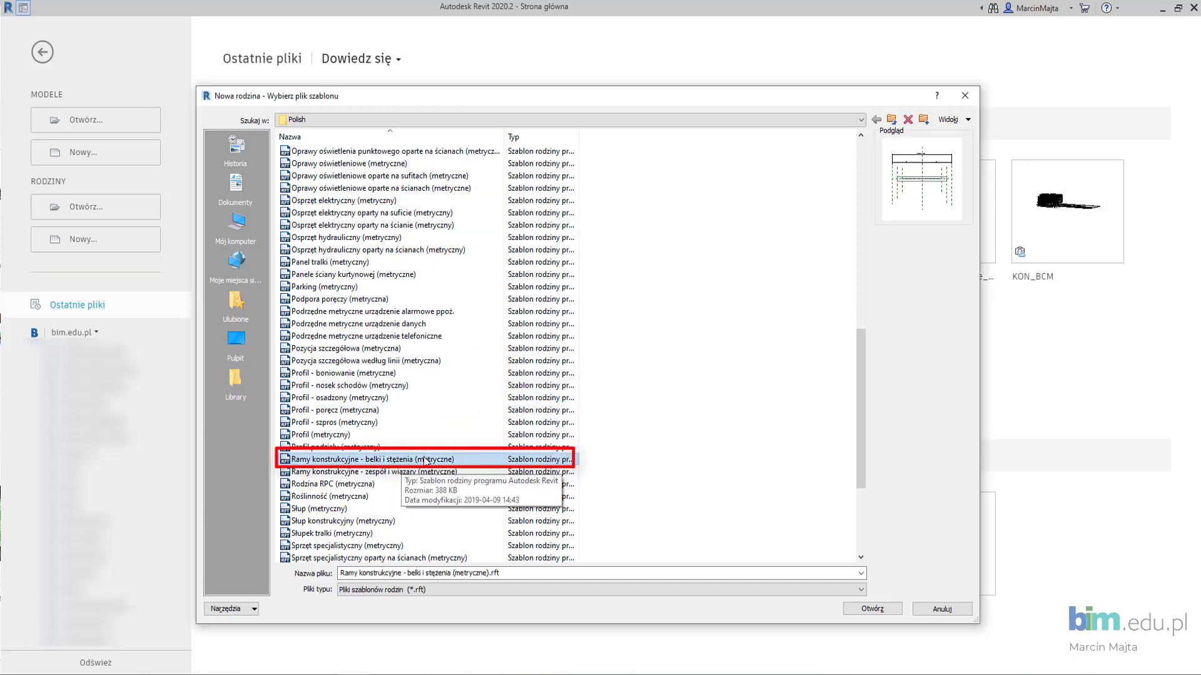
click(846, 607)
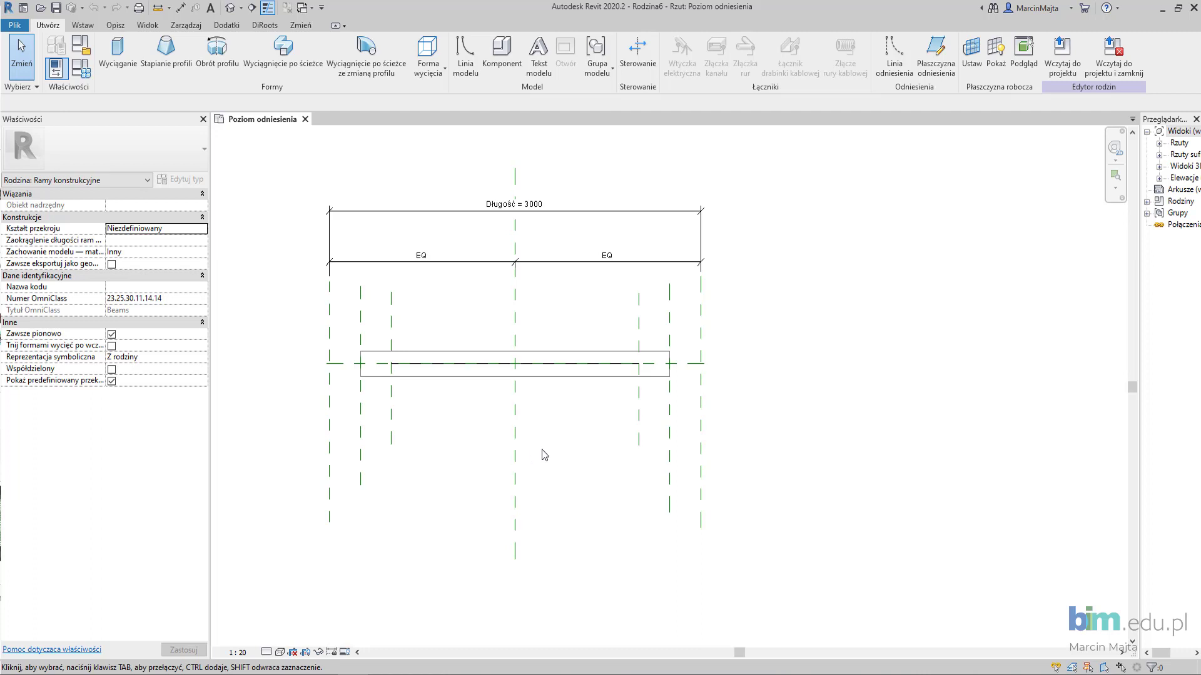
scroll(544, 454, down, 1)
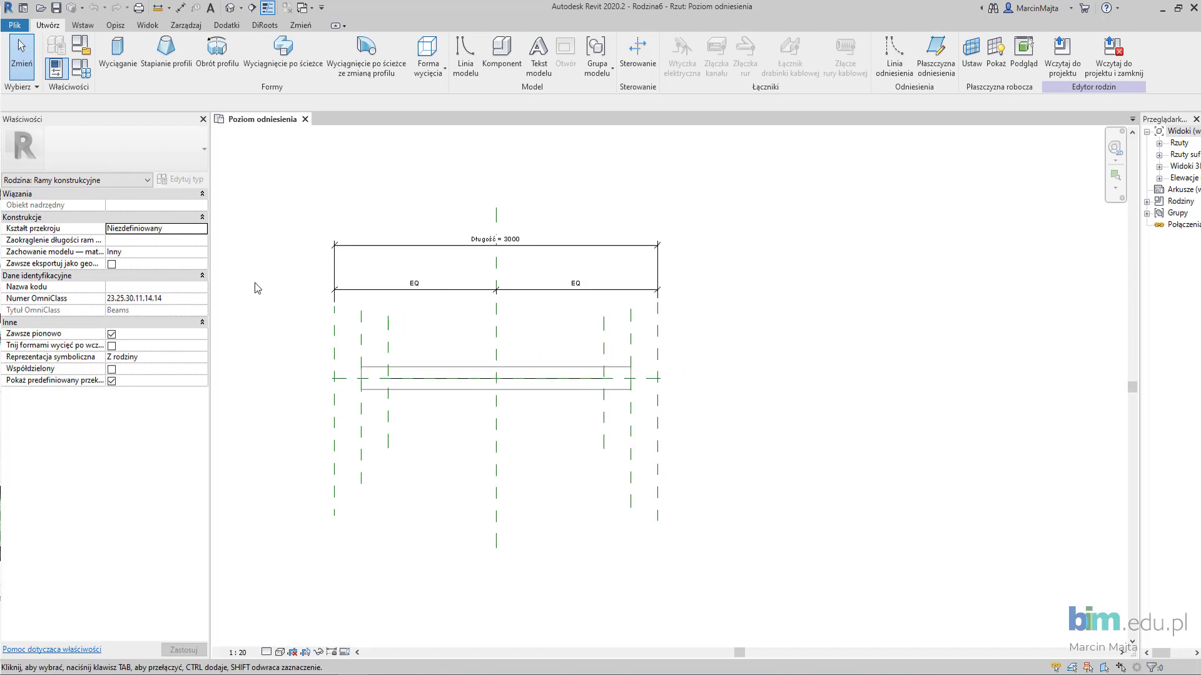
- In Family Types, add the new parameters H1 and H2
click(76, 74)
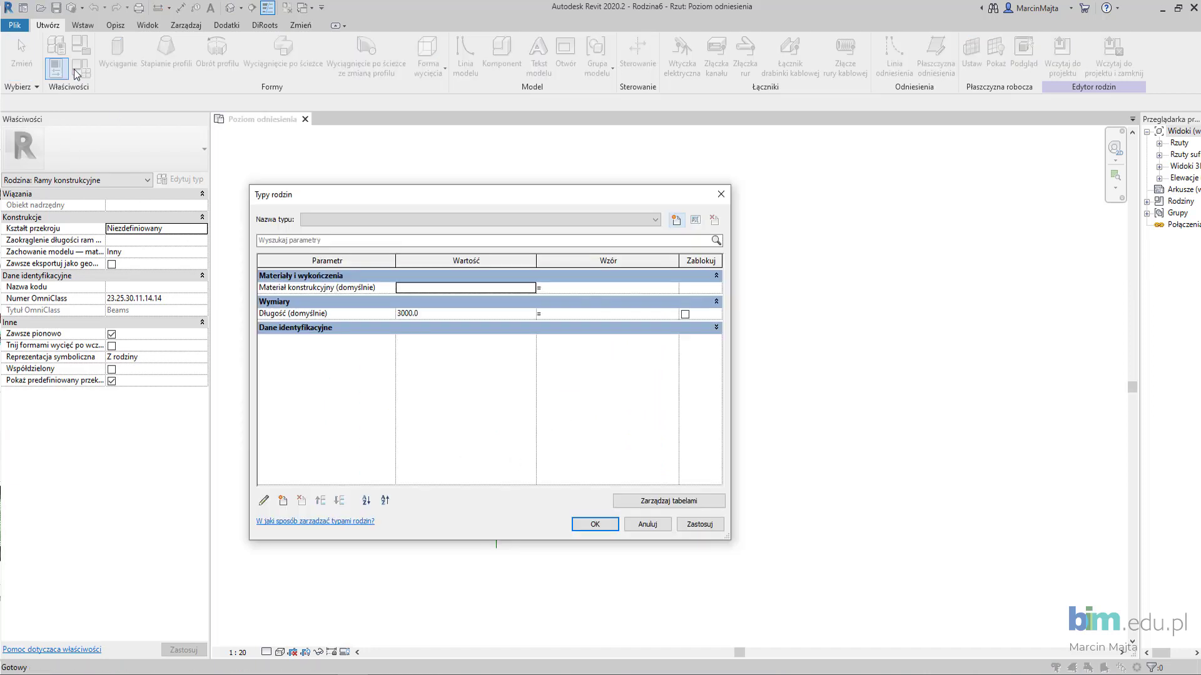
click(283, 500)
text(H1)
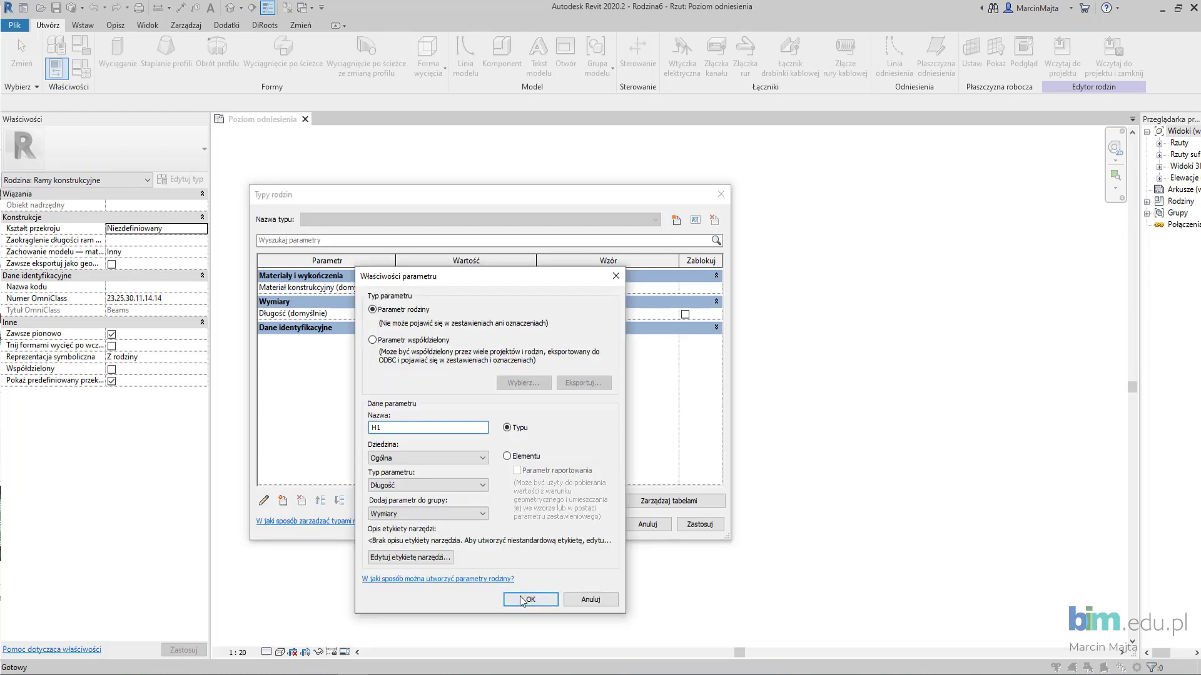
click(531, 599)
click(283, 500)
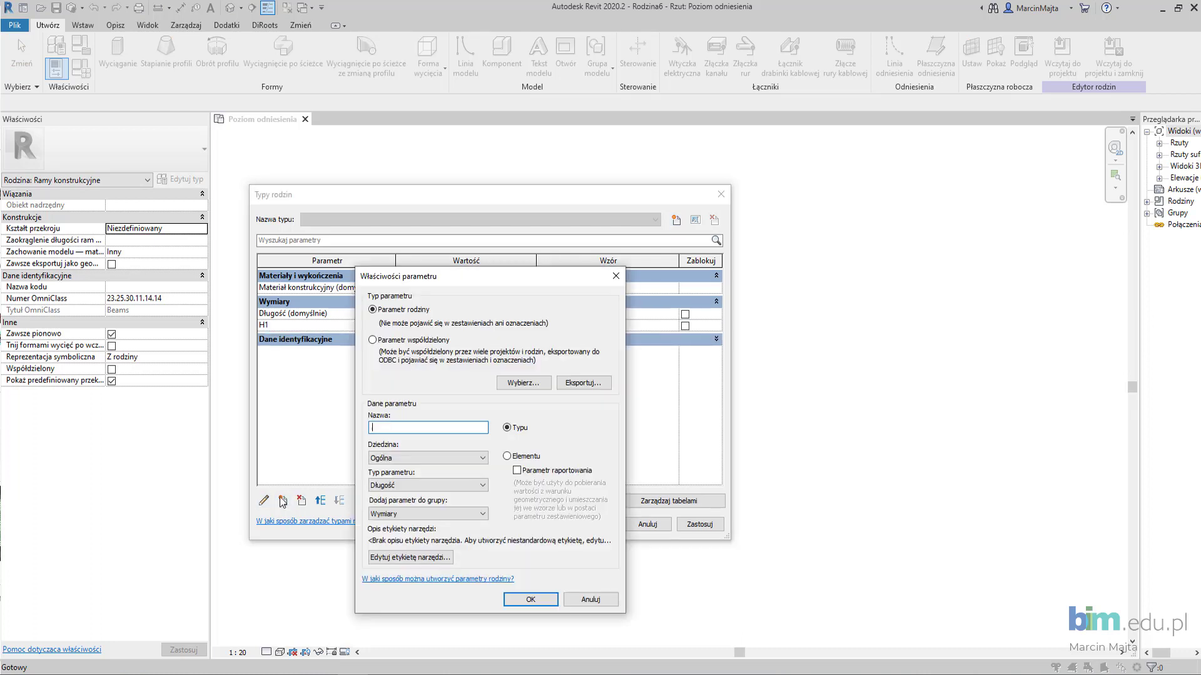
text(H2)
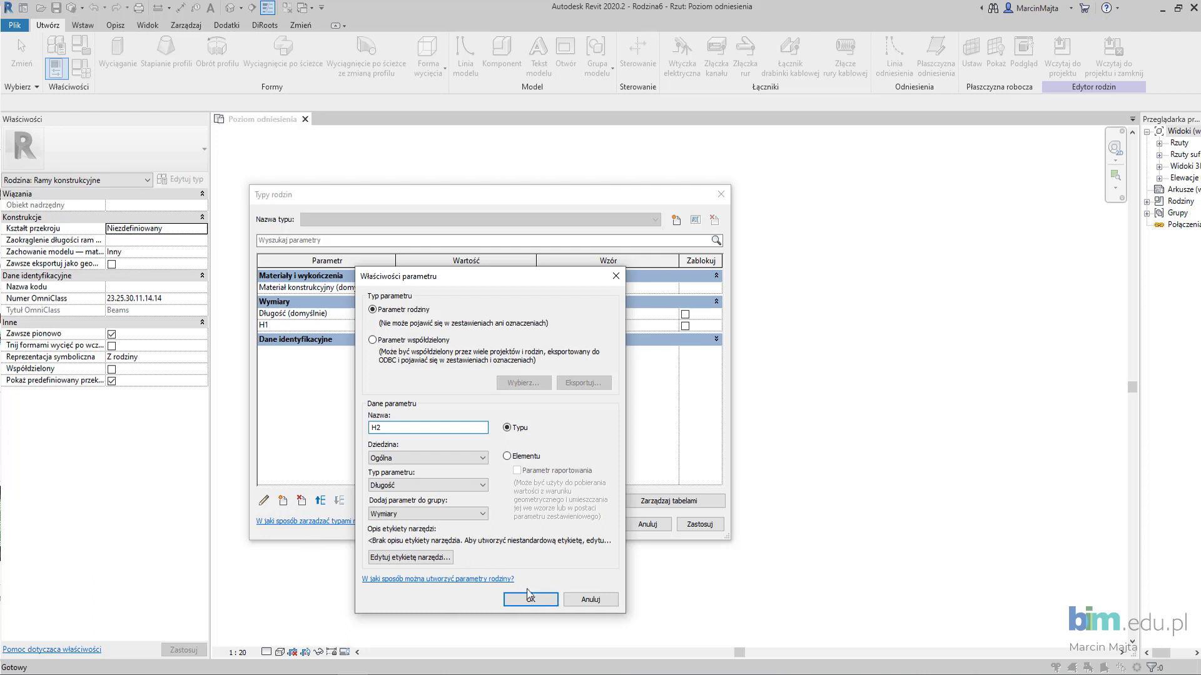
click(528, 598)
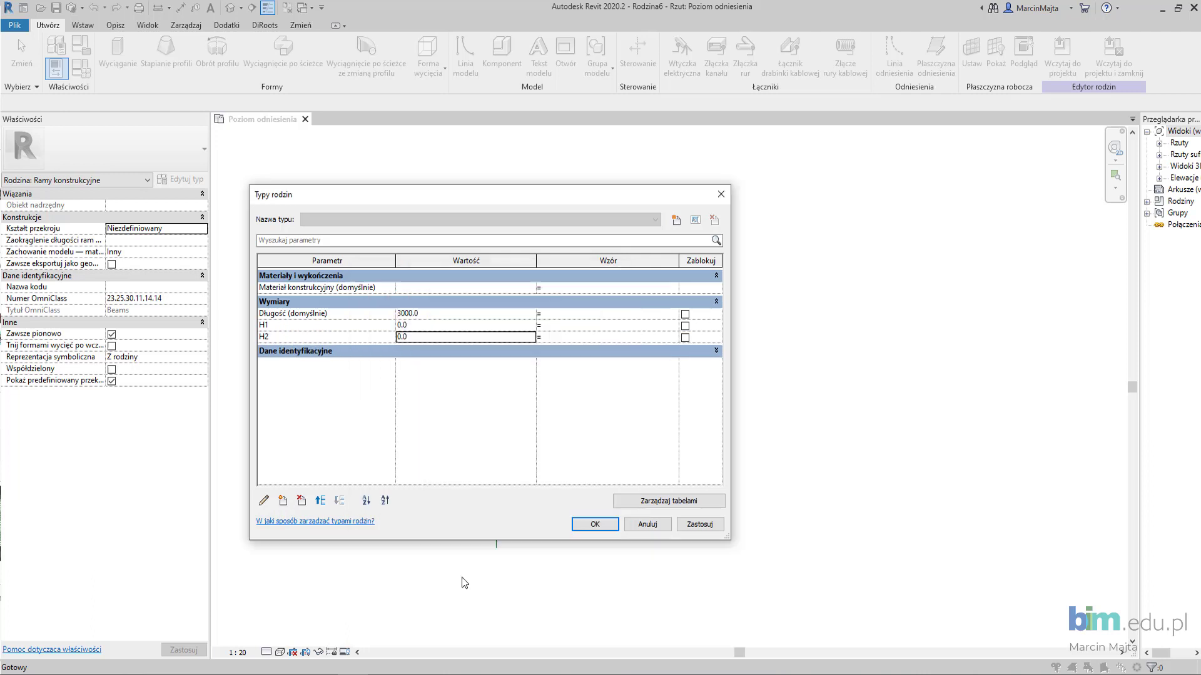
- Add the gr. ścianki, r1 and r2 parameters
click(283, 501)
text(r. ścianki)
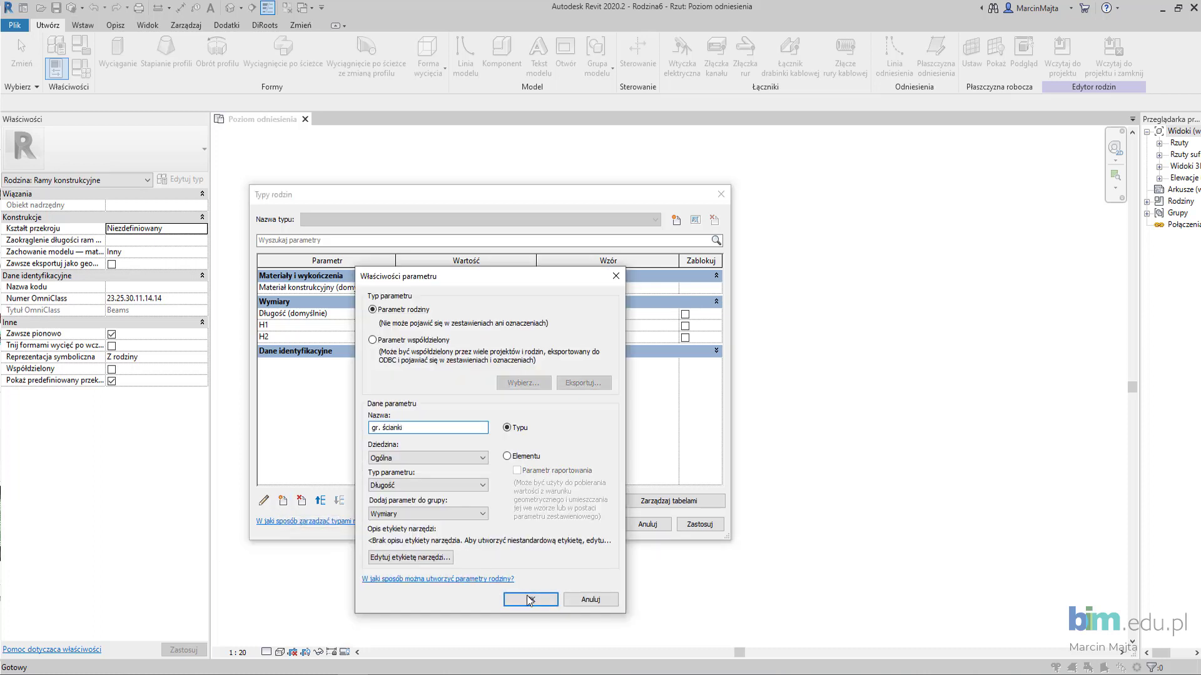
click(530, 599)
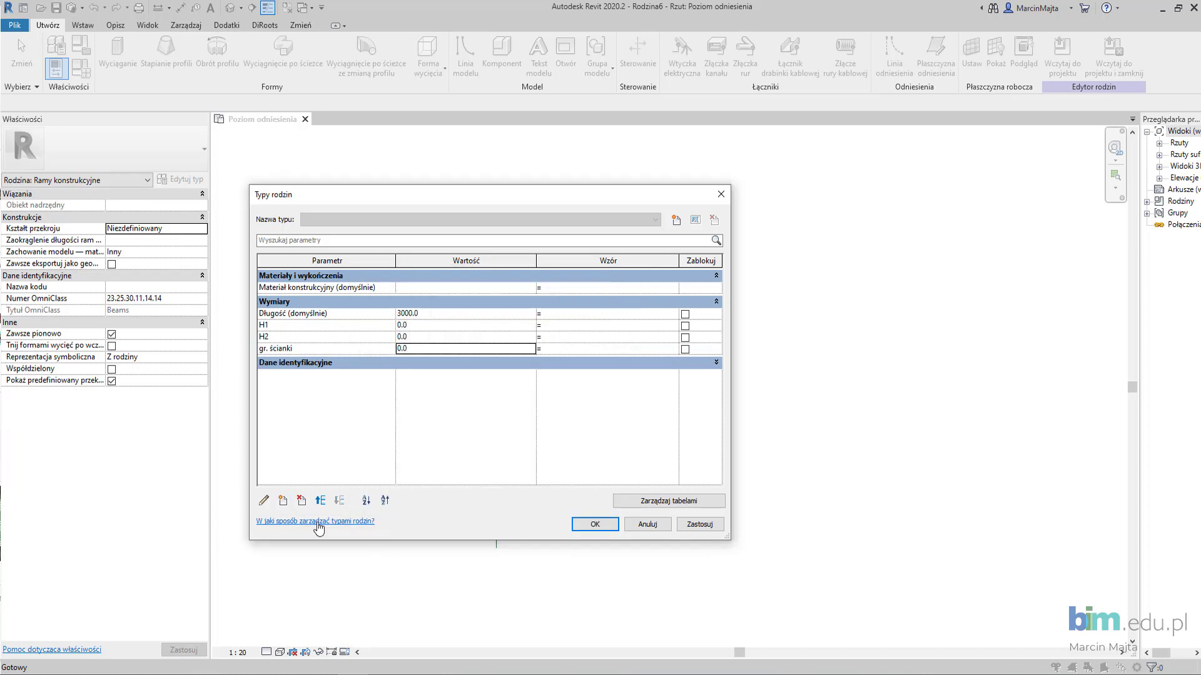
click(283, 501)
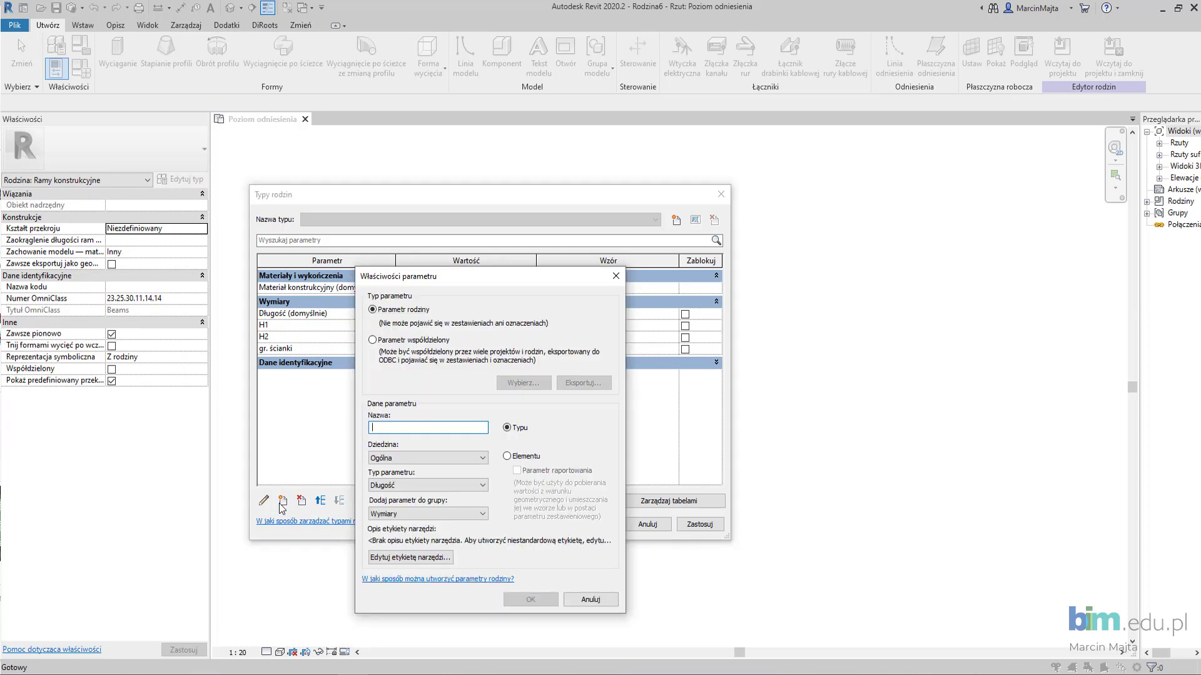
text(r1)
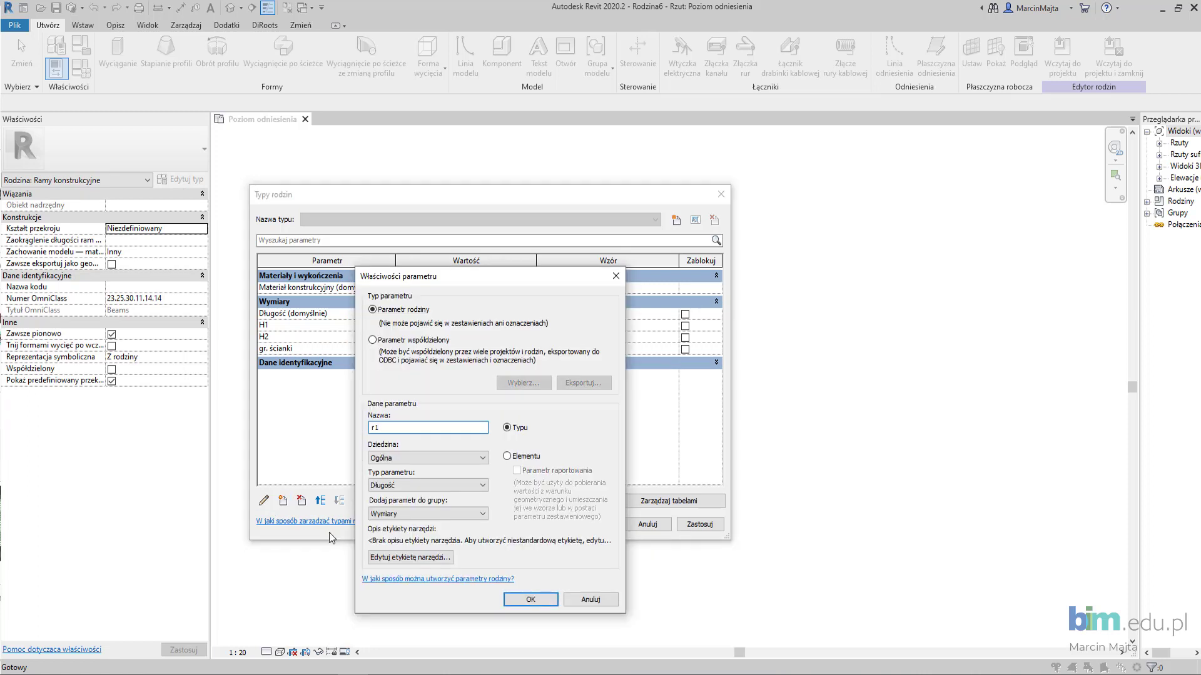
key(Return)
click(282, 501)
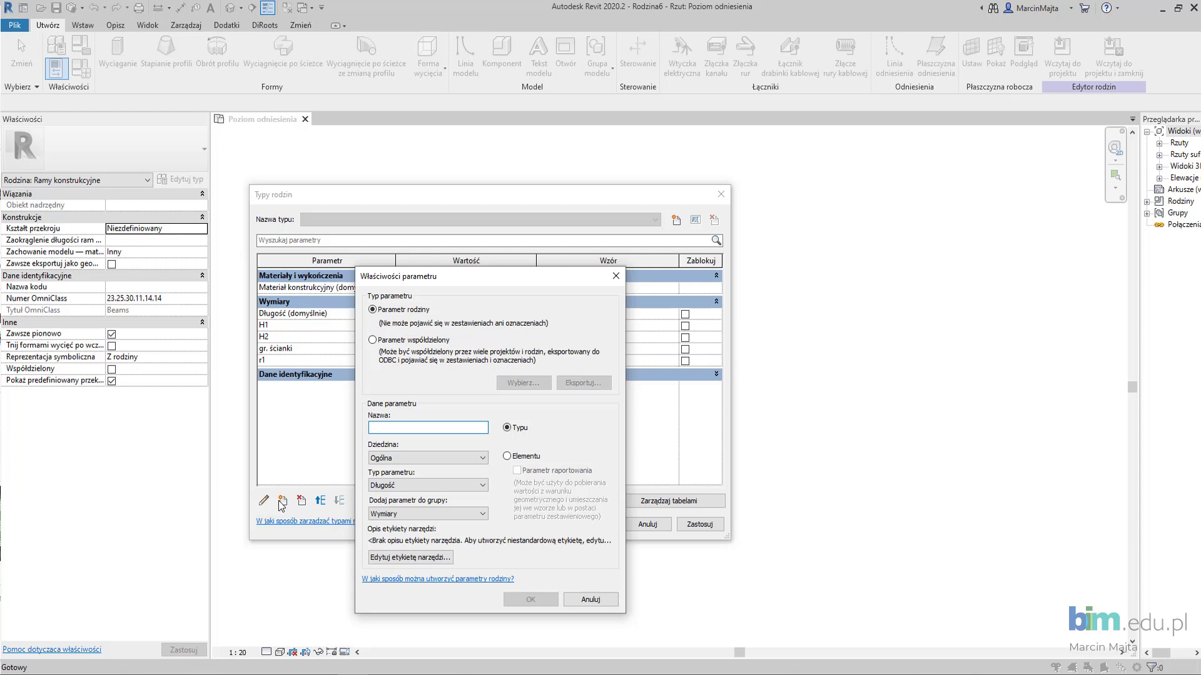
text(r2)
click(544, 601)
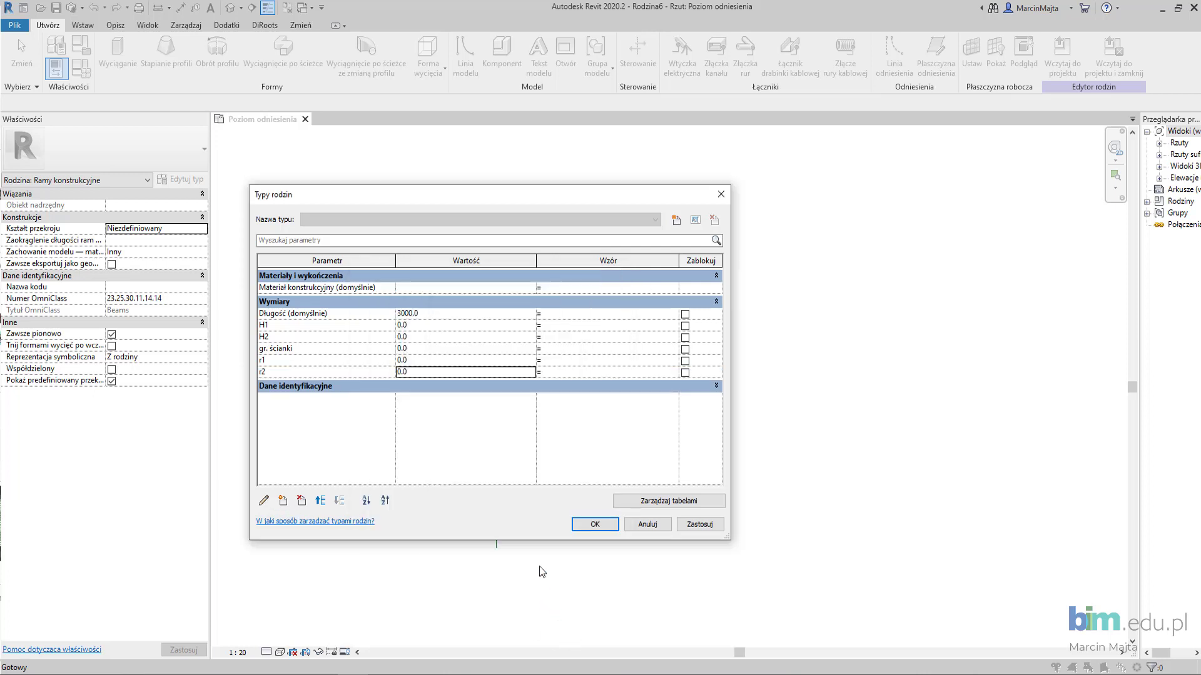
- Set H1 300, H2 500, gr. ścianki 20, r1 10, r2 15 and apply
click(441, 325)
click(449, 340)
text(5)
click(450, 348)
text(10)
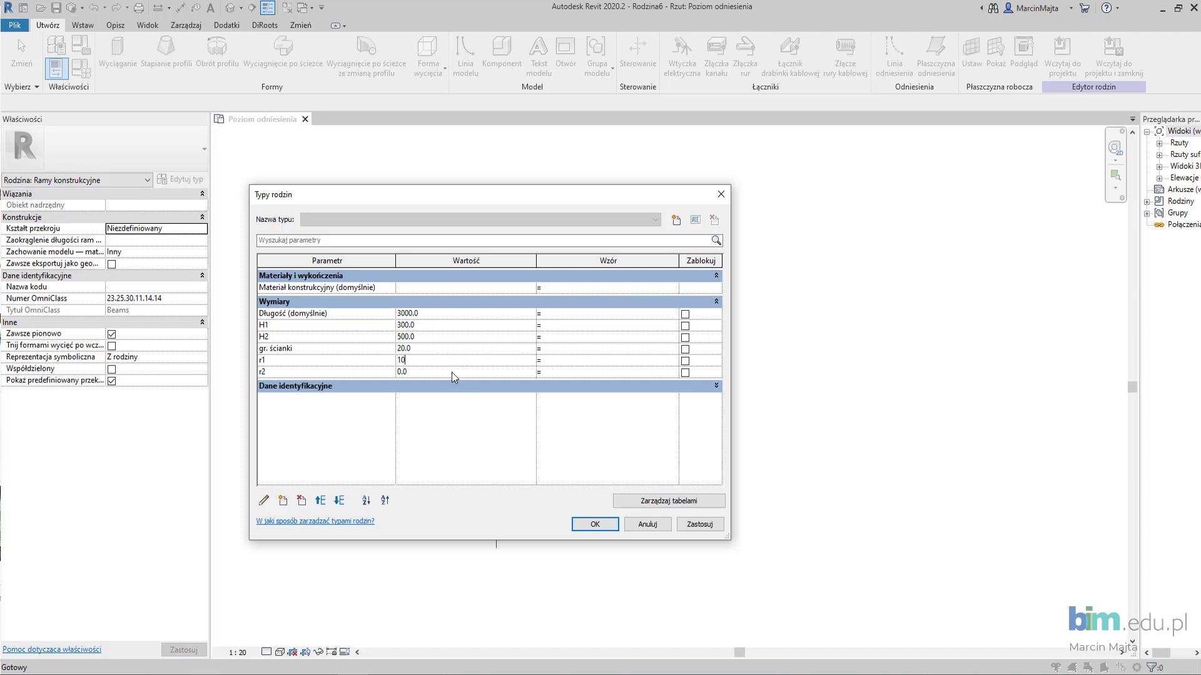
click(452, 373)
text(15)
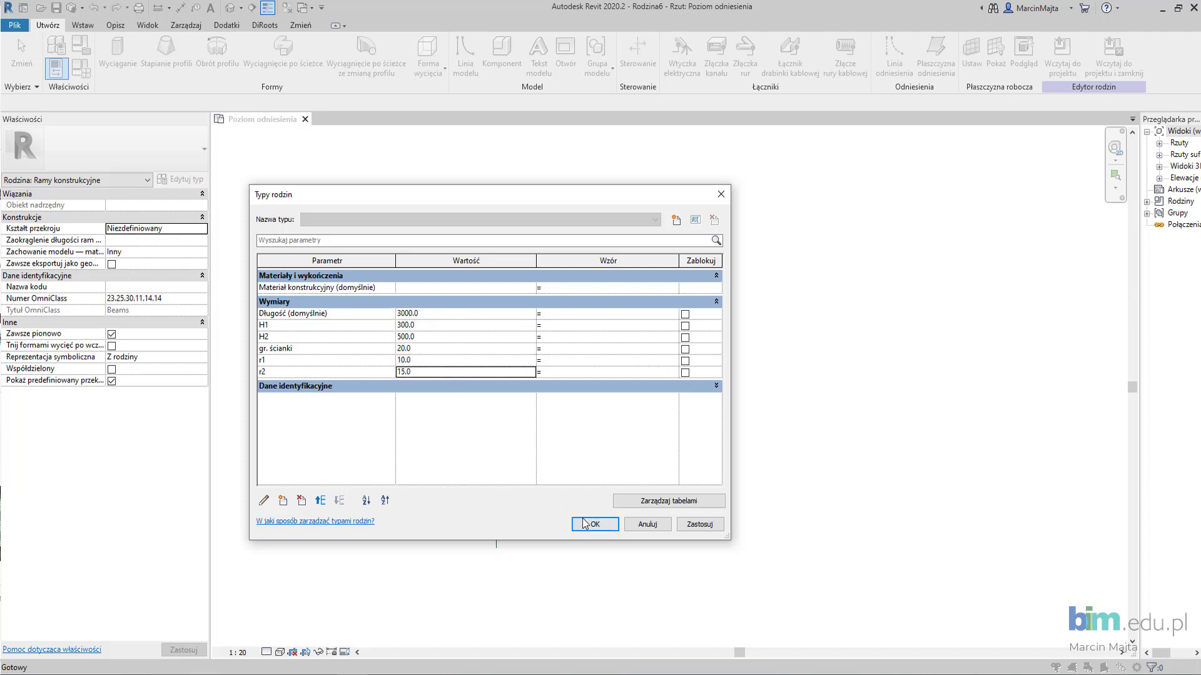
click(592, 524)
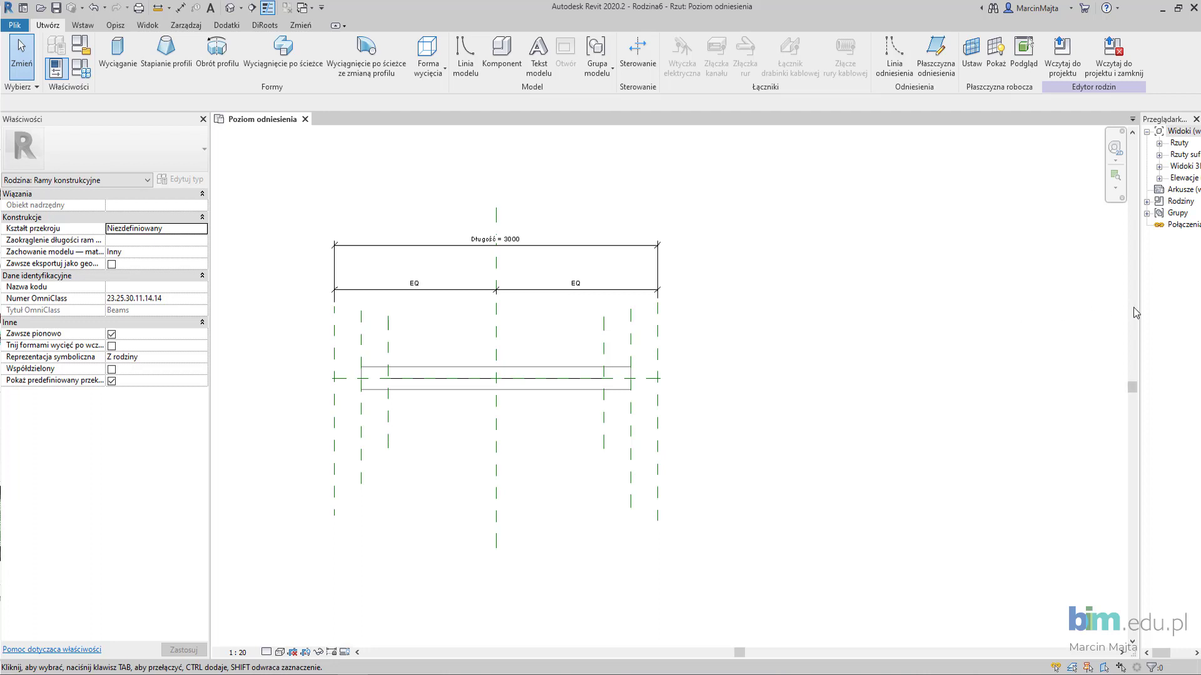
- Open Widoki 3D > Widok 1 and delete the template's default rectangular extrusion
drag(1138, 309, 1025, 309)
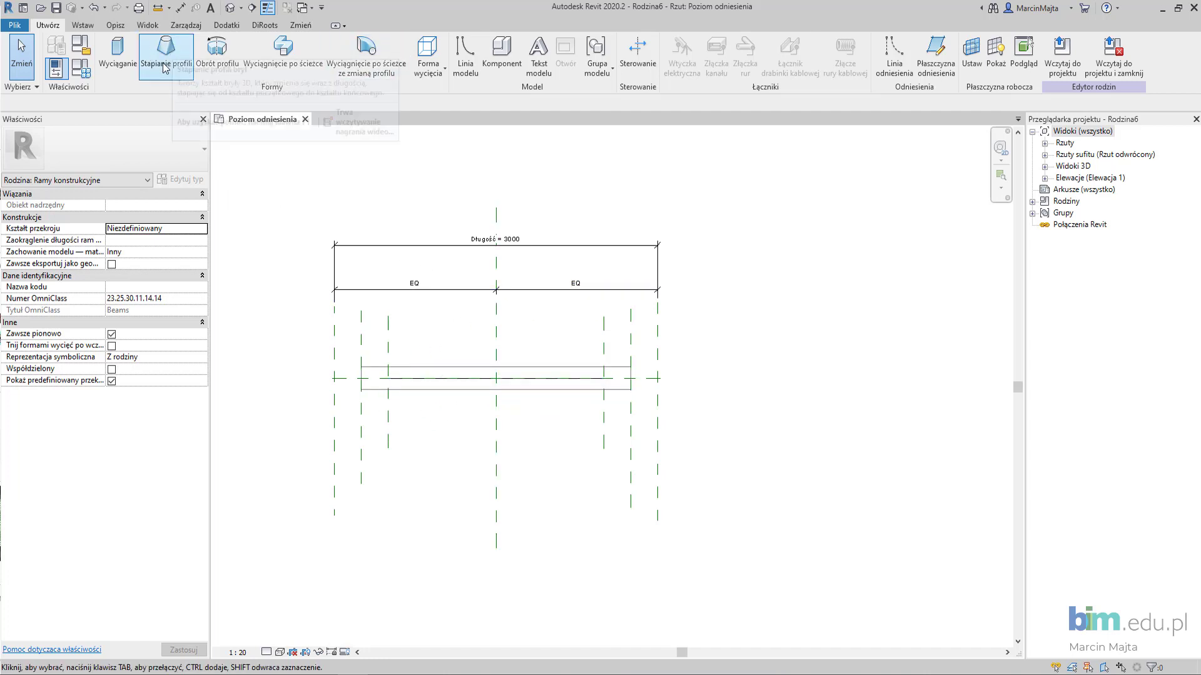
click(1043, 166)
double_click(1081, 178)
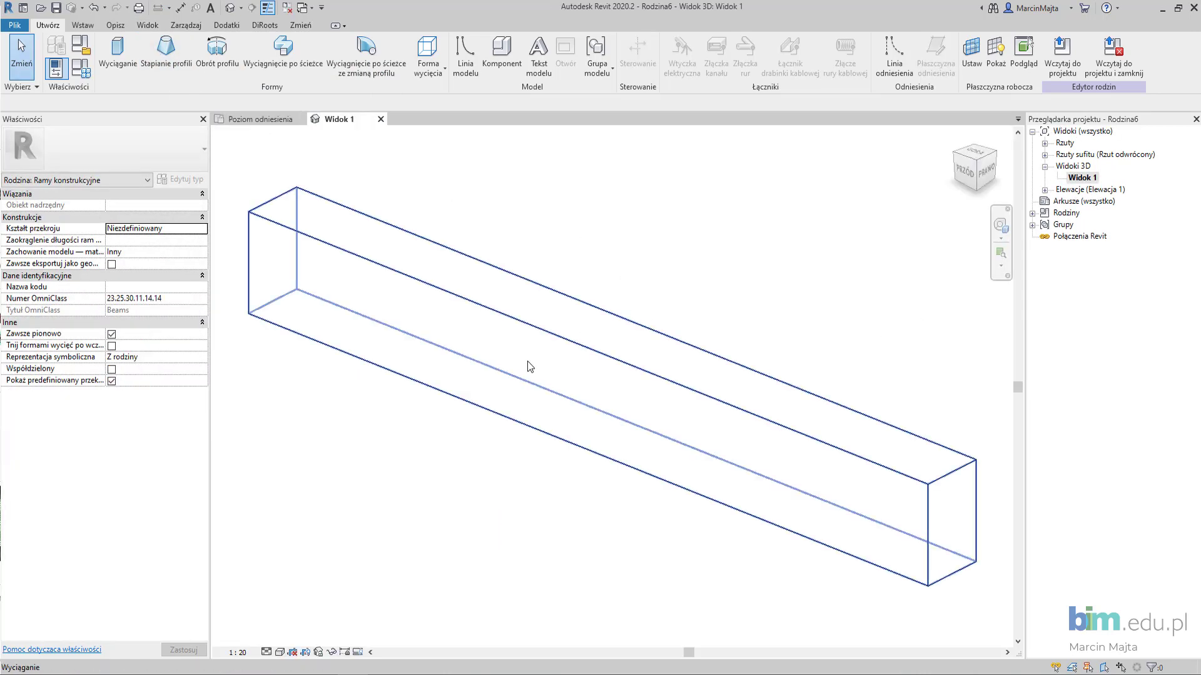
scroll(527, 365, down, 3)
scroll(500, 335, down, 1)
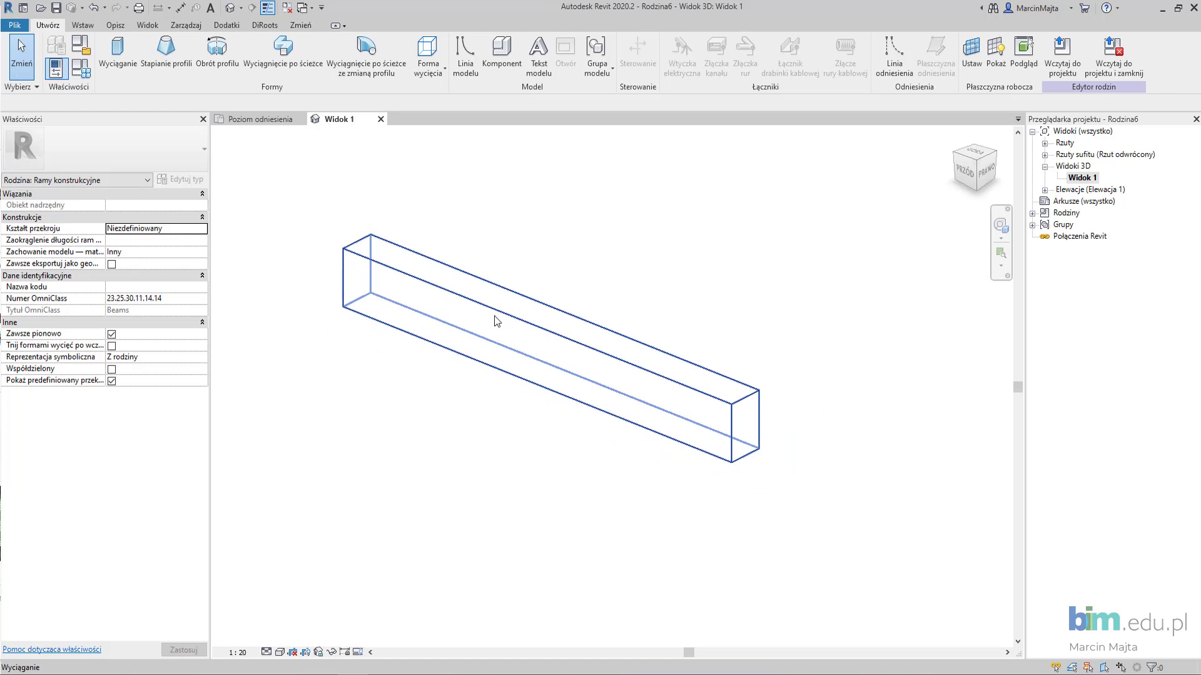
click(494, 317)
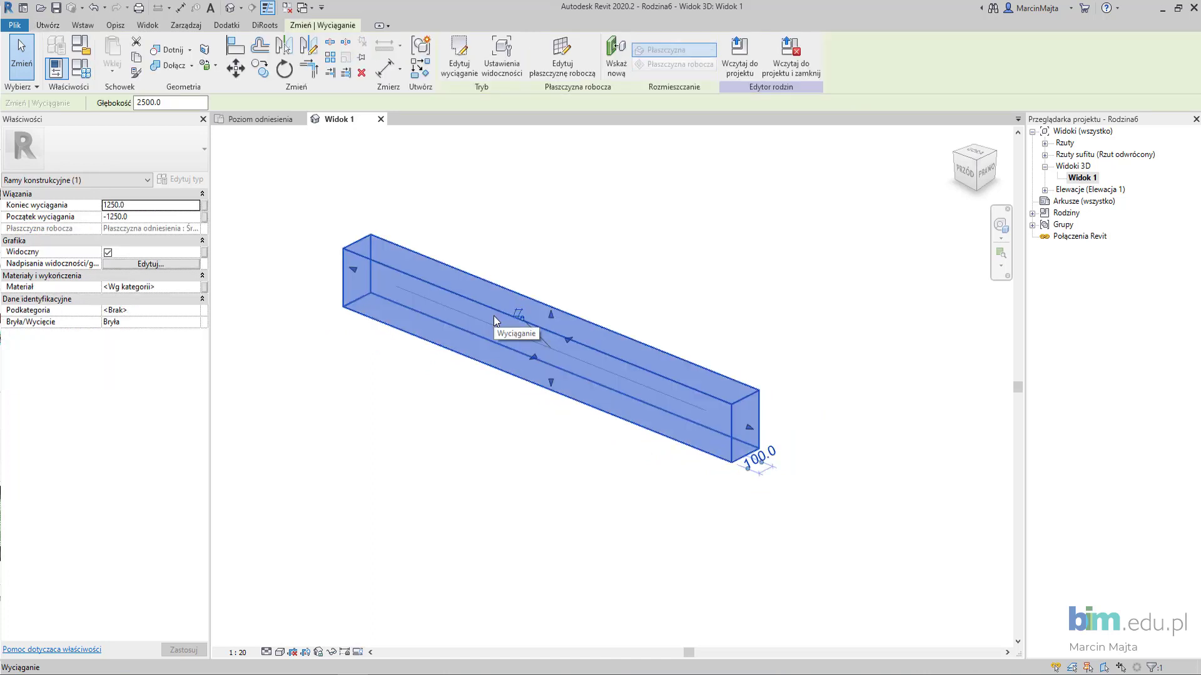
key(Delete)
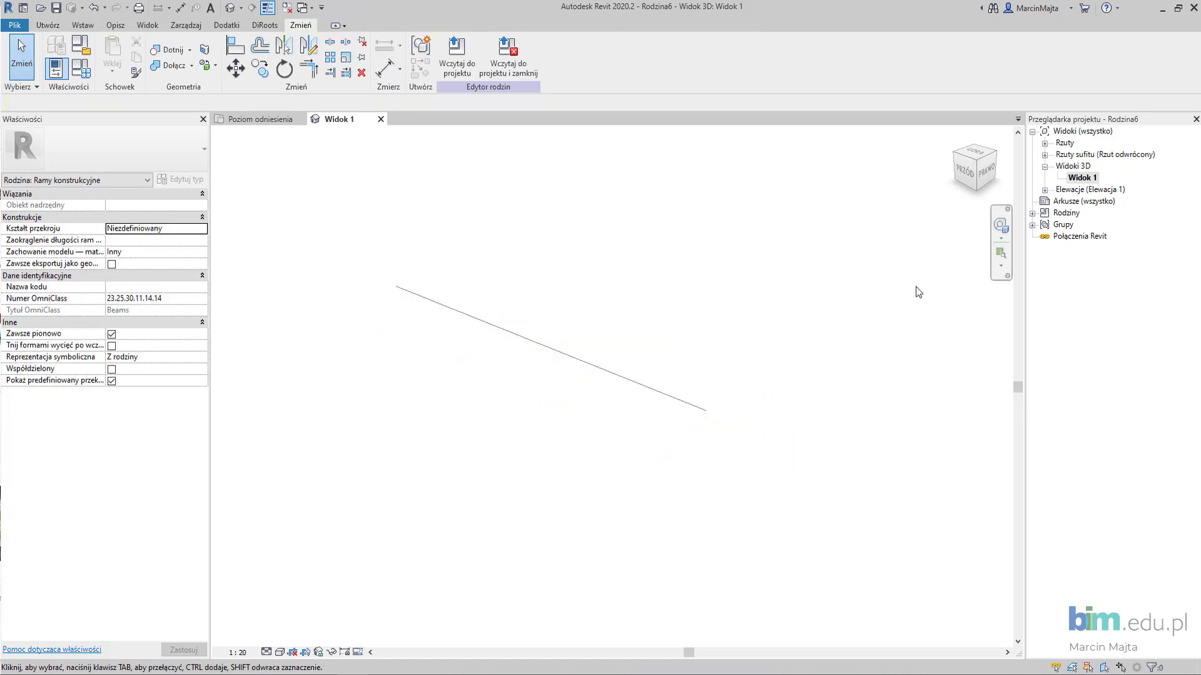
- In the right elevation, draw two vertical reference planes with RP
click(1044, 190)
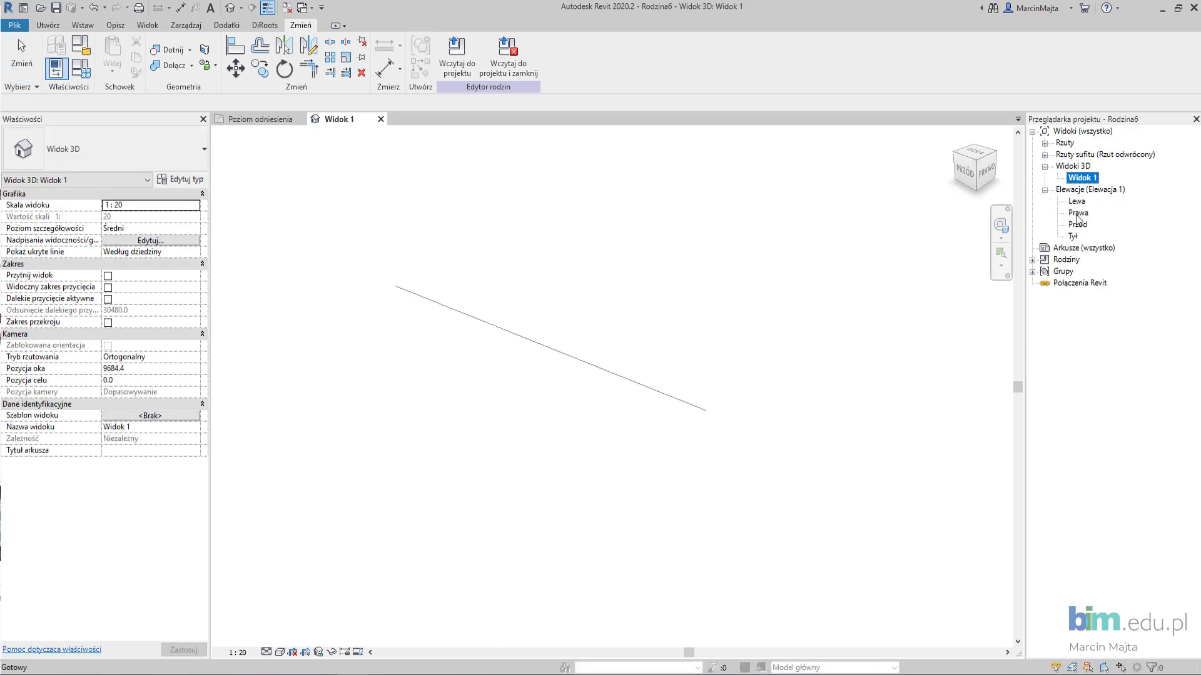
double_click(1077, 214)
mouse_move(384, 347)
middle_down()
mouse_move(446, 310)
mouse_move(427, 298)
middle_up()
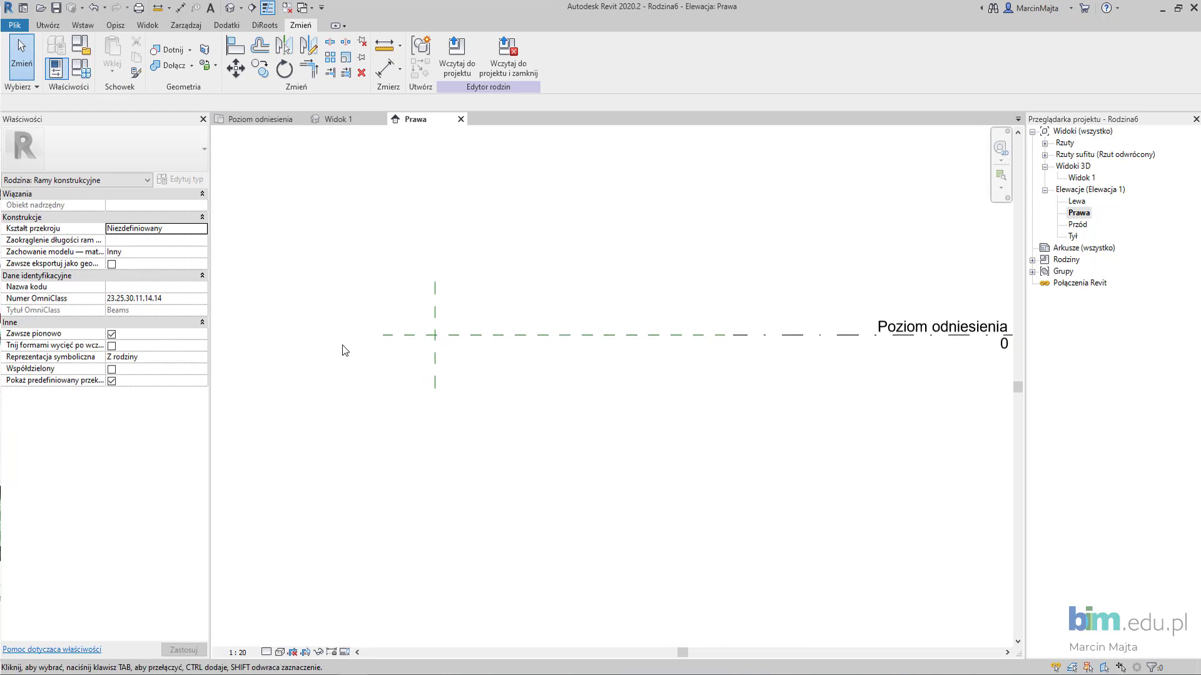
scroll(419, 369, up, 2)
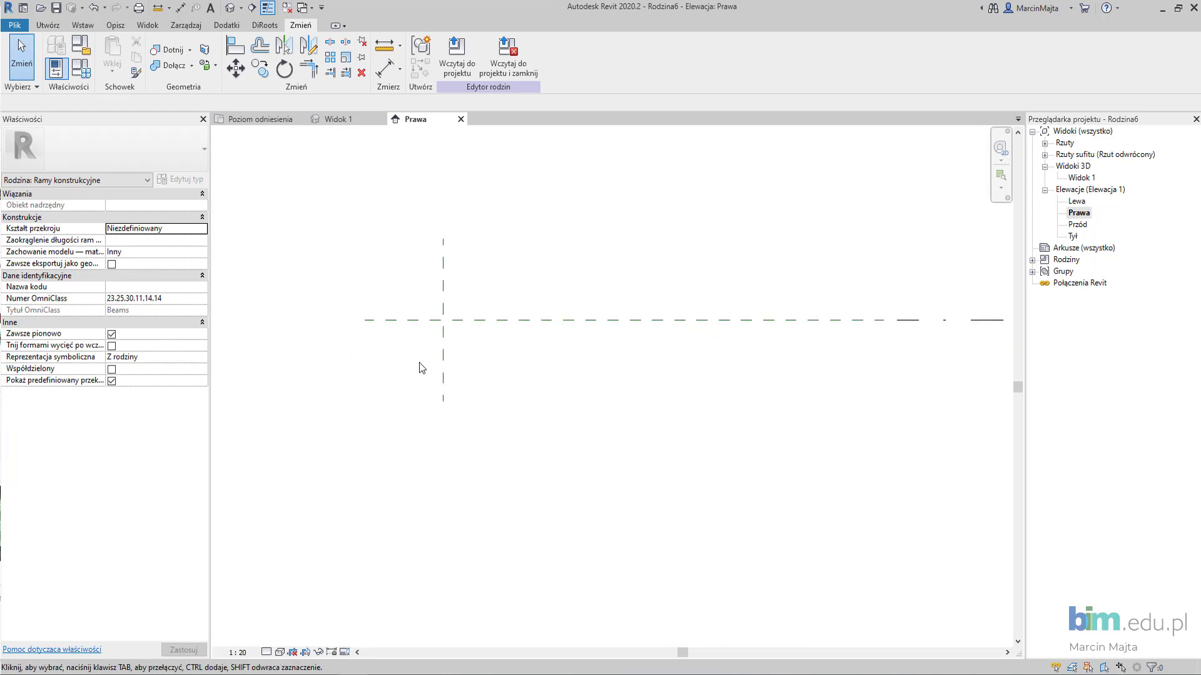
key(r)
key(p)
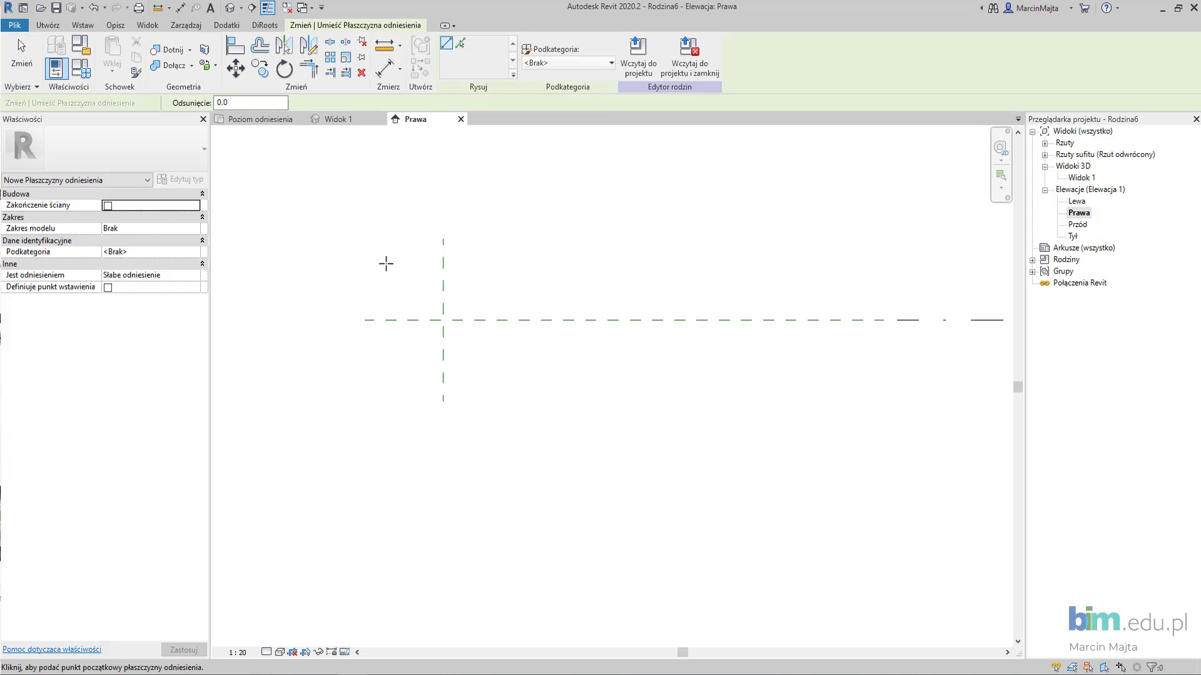
click(381, 244)
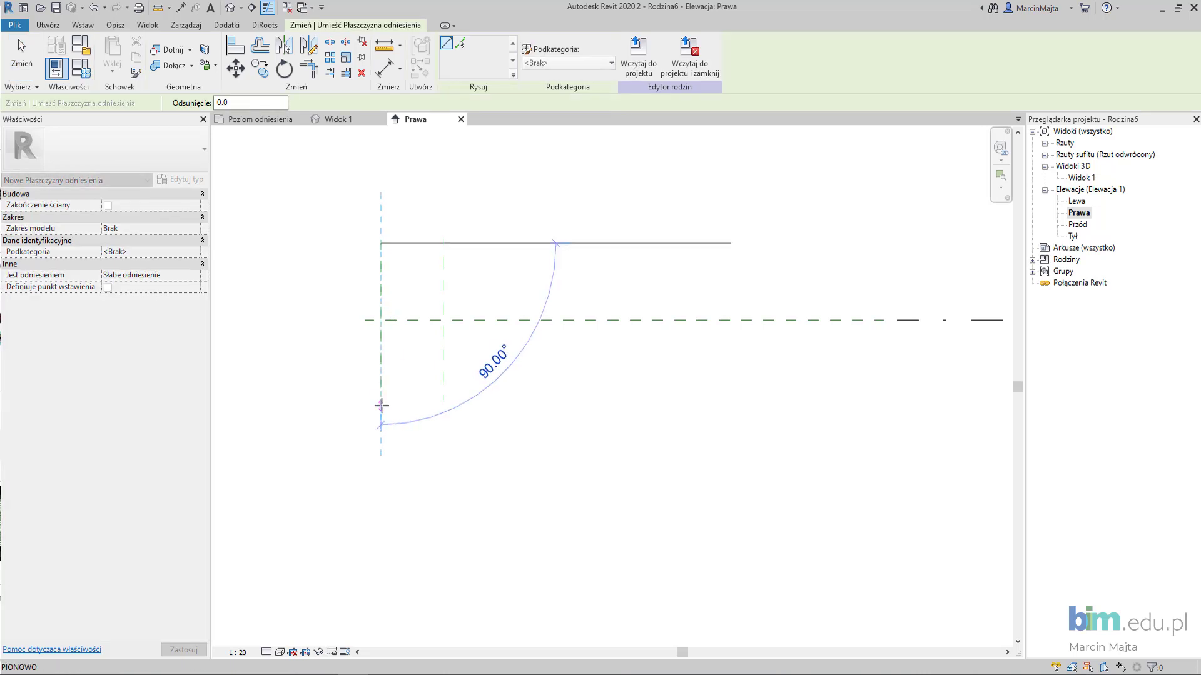
click(380, 408)
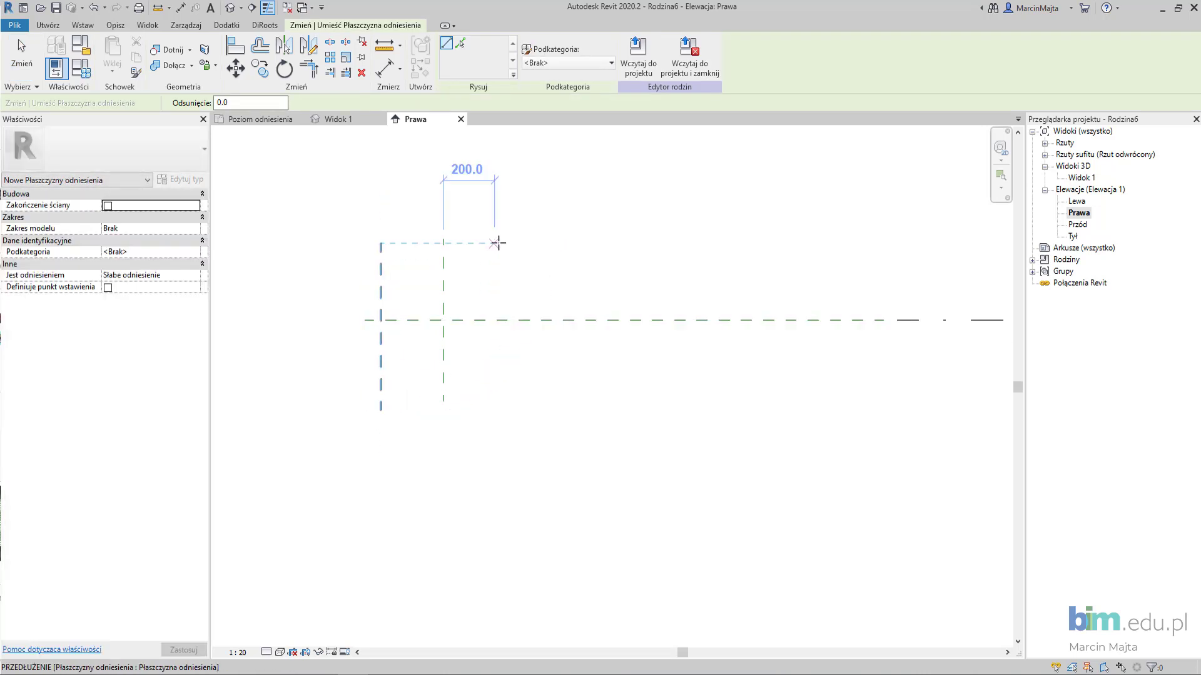
click(510, 243)
click(510, 412)
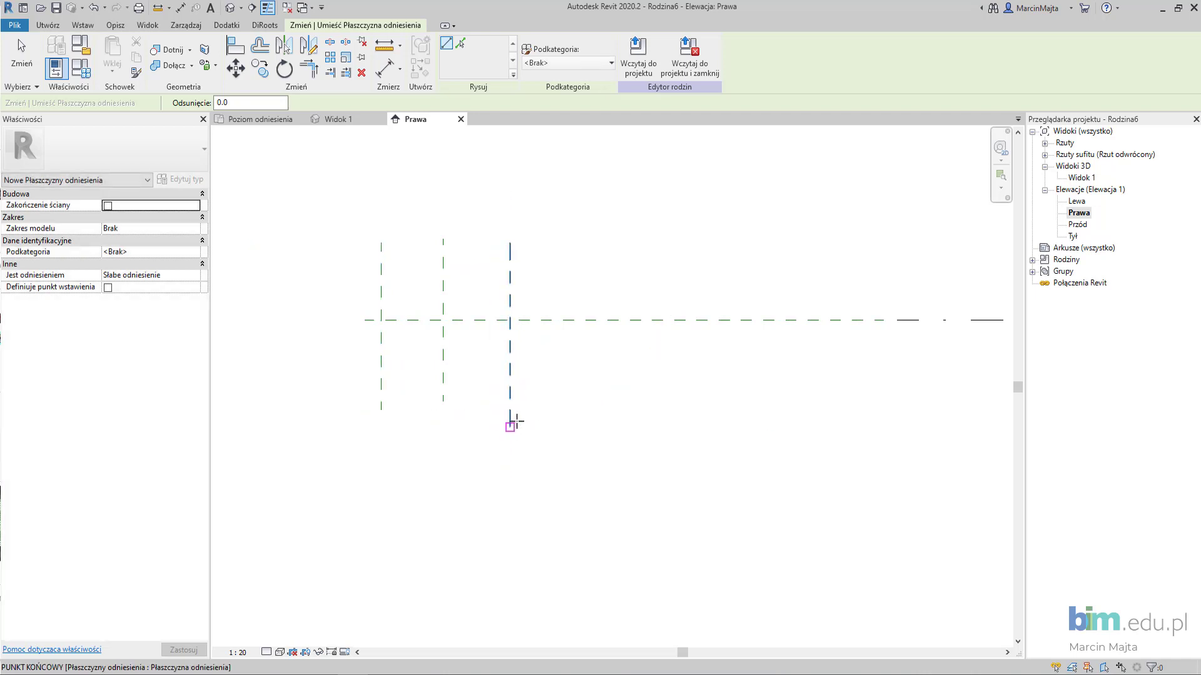
- Draw two lower horizontal reference planes 180 apart
scroll(509, 431, down, 2)
mouse_move(612, 451)
middle_down()
mouse_move(505, 441)
mouse_move(525, 436)
middle_up()
scroll(509, 431, down, 1)
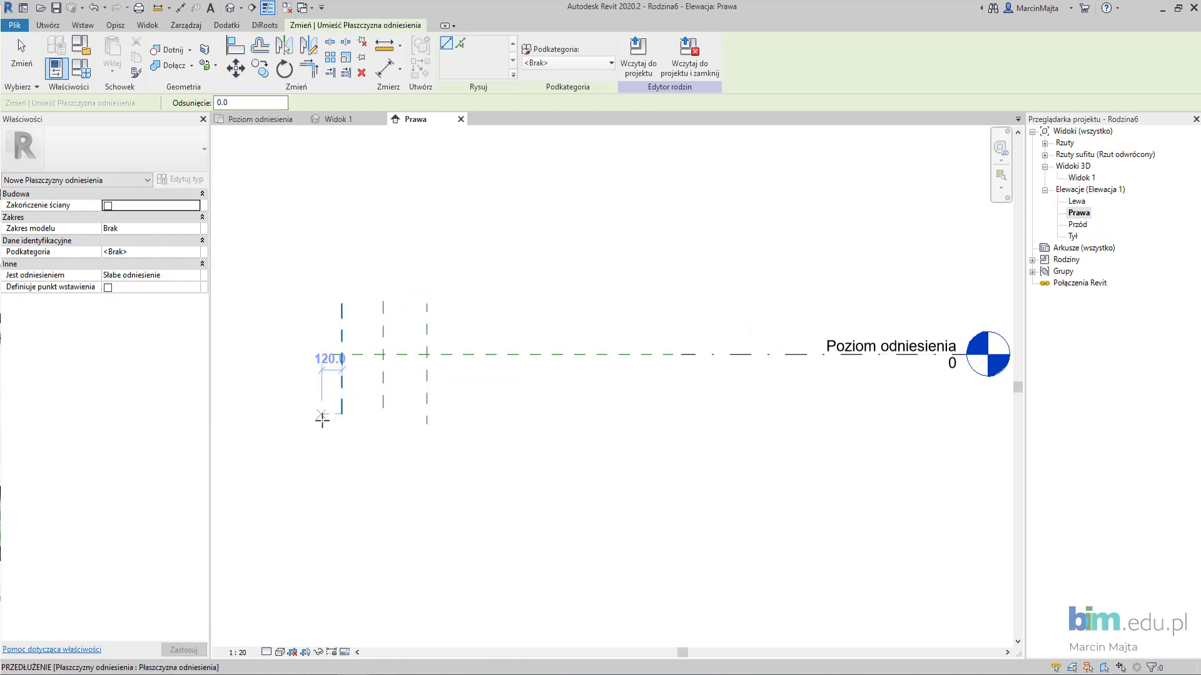
click(316, 442)
click(647, 442)
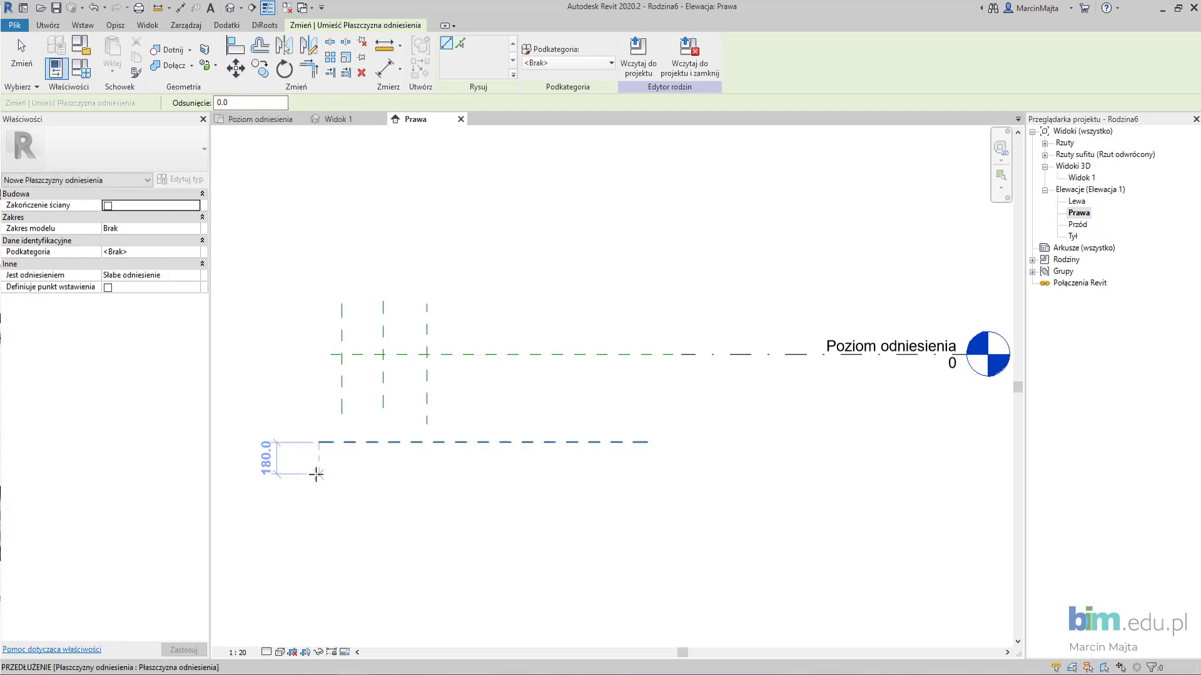
click(317, 474)
click(648, 473)
key(Escape)
key(Escape)
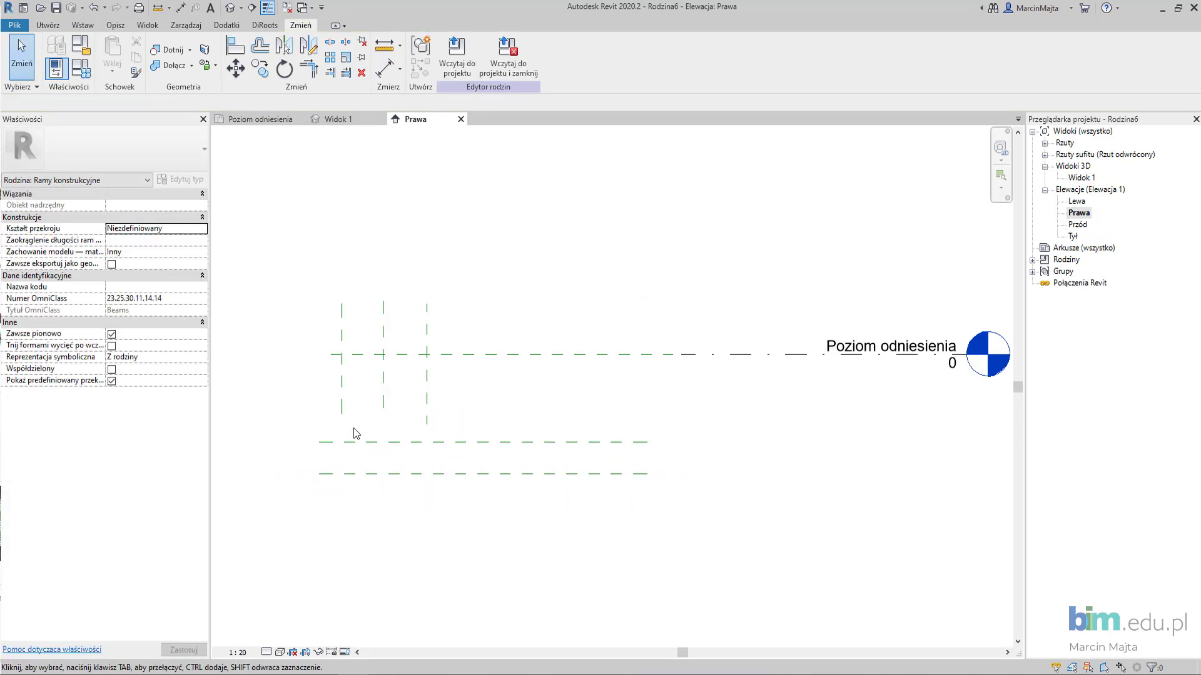
- Add three more horizontal reference planes across the section for the flanges
middle_drag(341, 355, 403, 325)
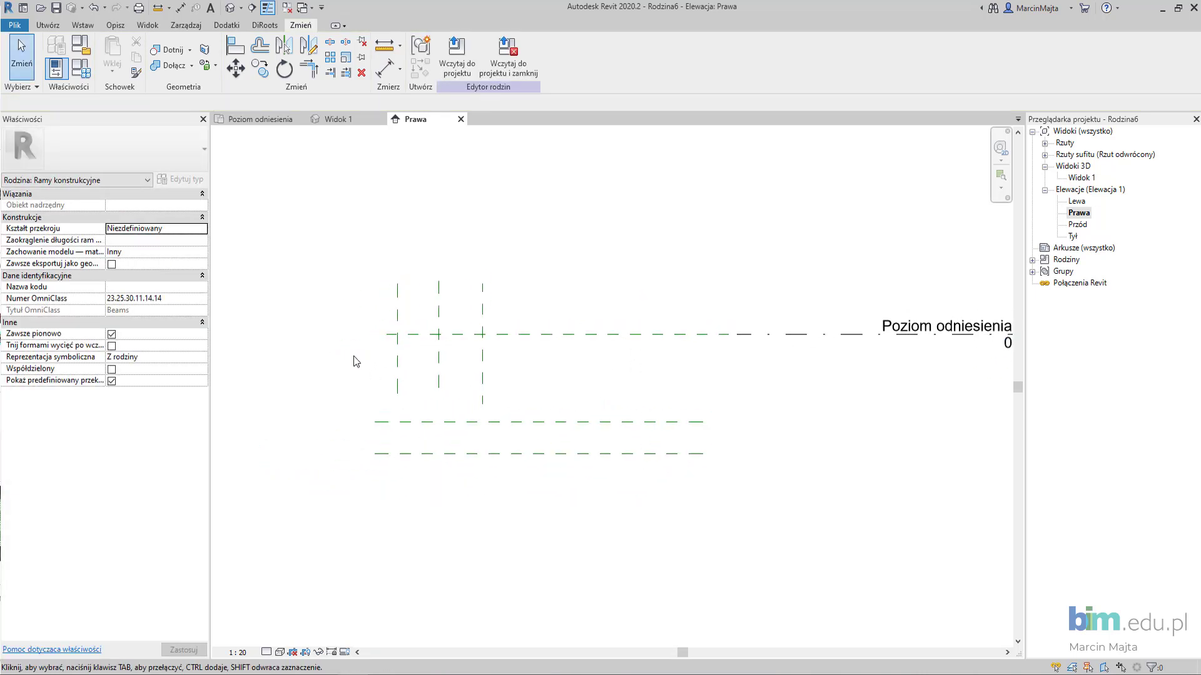
scroll(424, 340, up, 3)
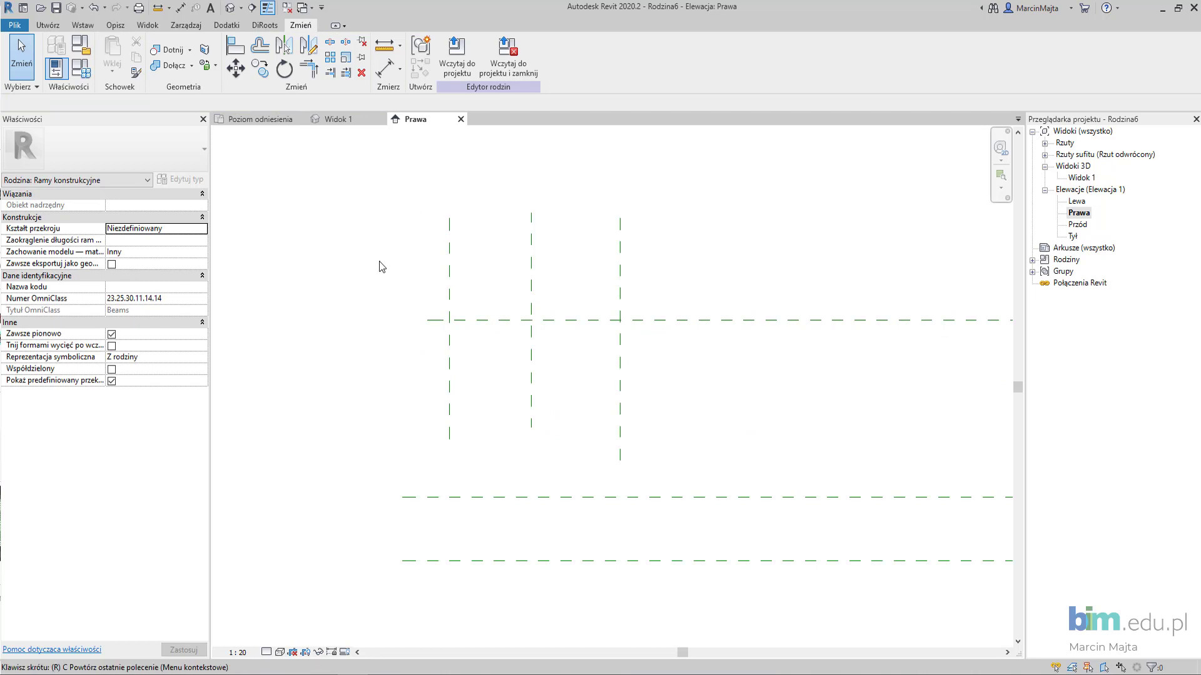
key(p)
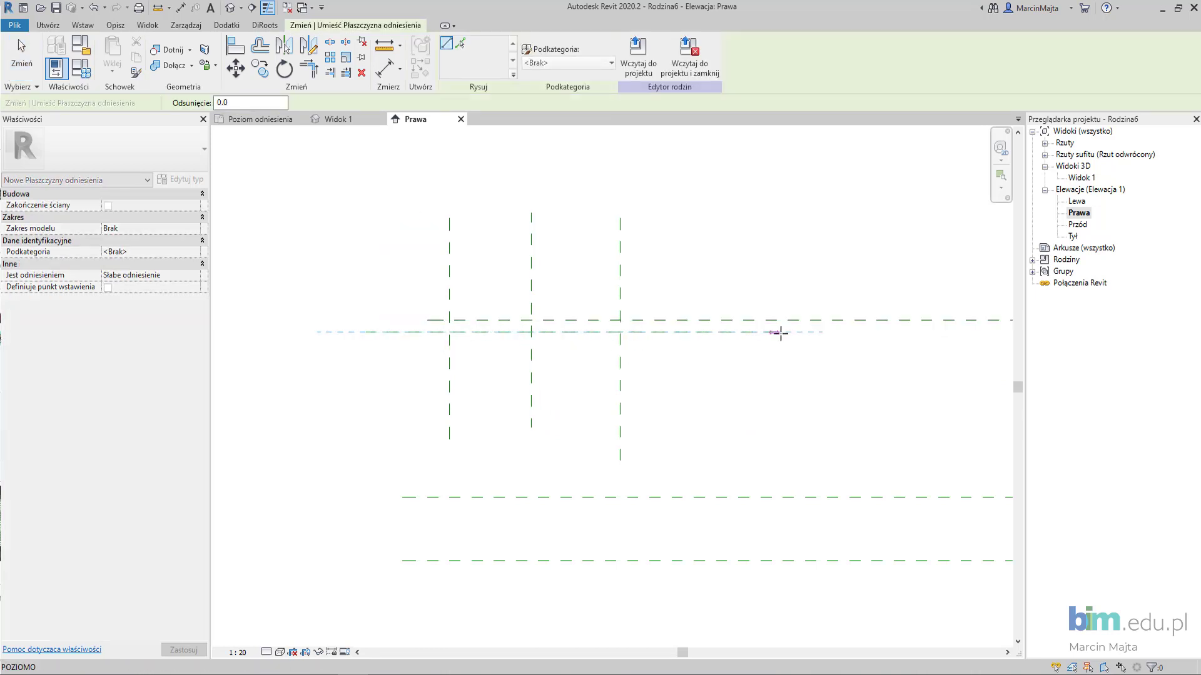
click(793, 332)
middle_drag(644, 435, 577, 321)
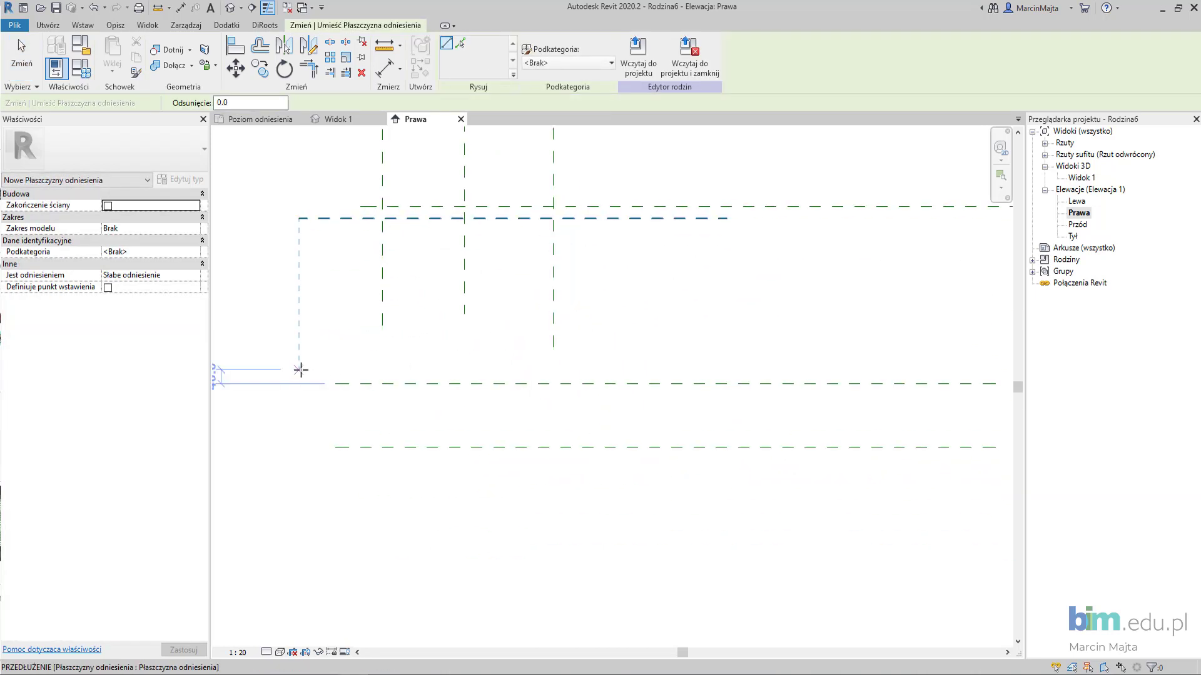
click(298, 369)
click(724, 369)
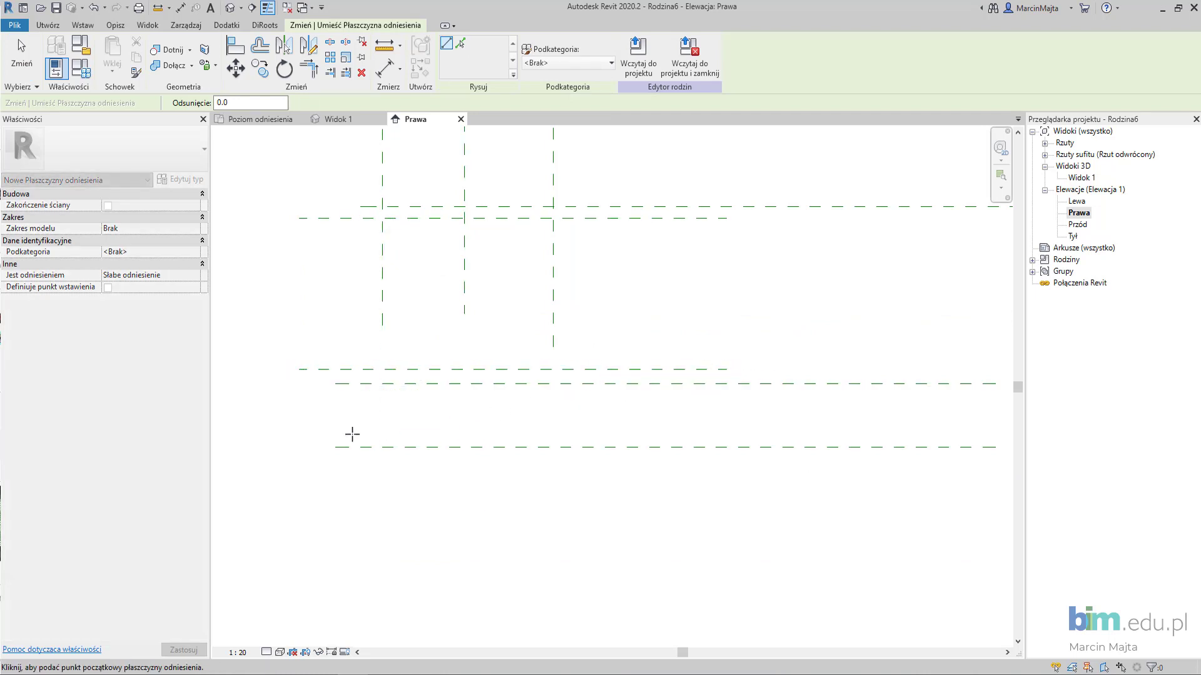
click(311, 437)
click(736, 437)
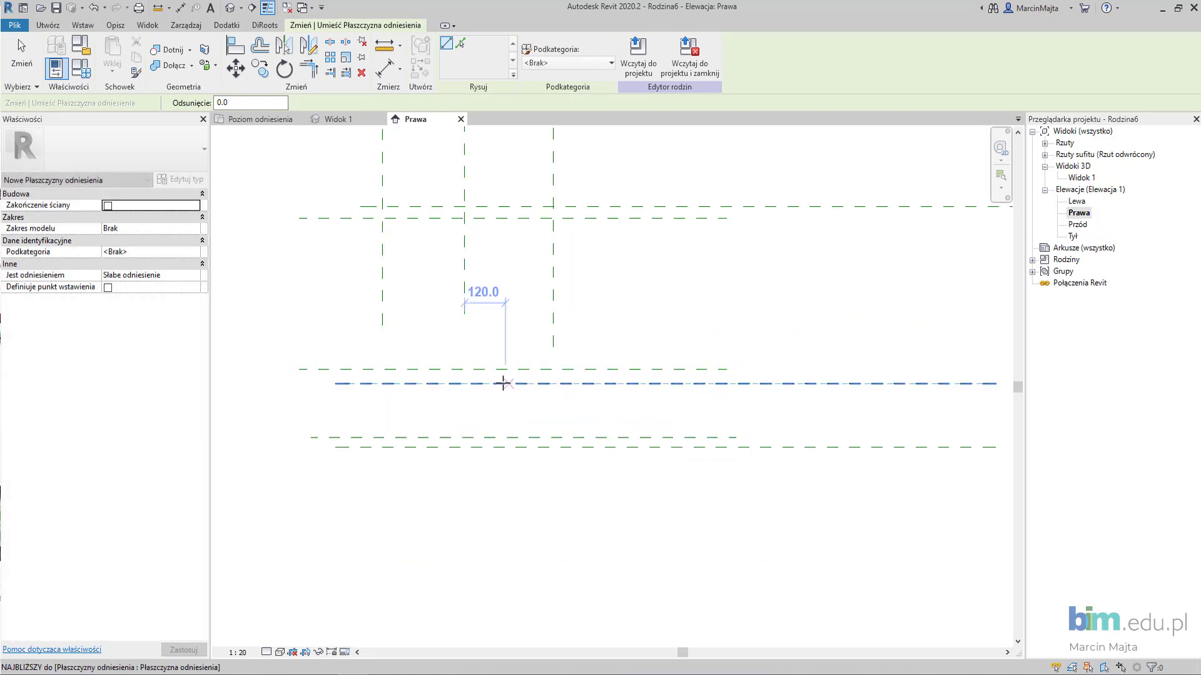
- Add two vertical reference planes 60 apart beside the web
middle_drag(509, 407, 509, 599)
click(457, 294)
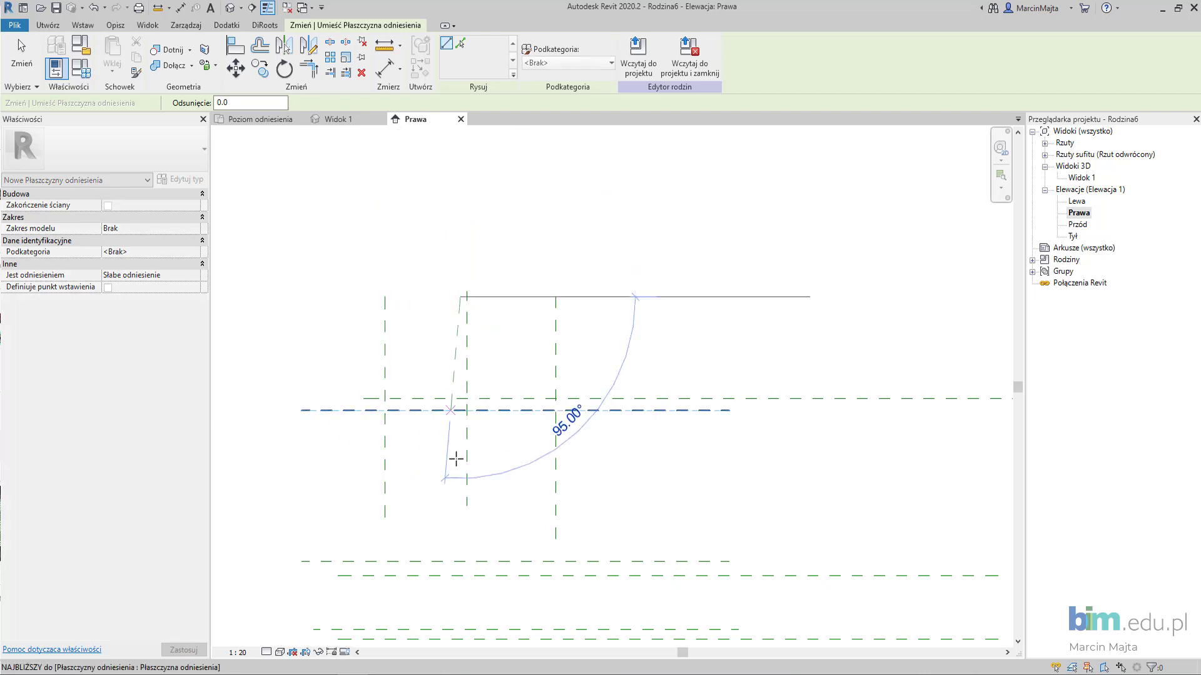
middle_drag(466, 638, 461, 490)
click(455, 503)
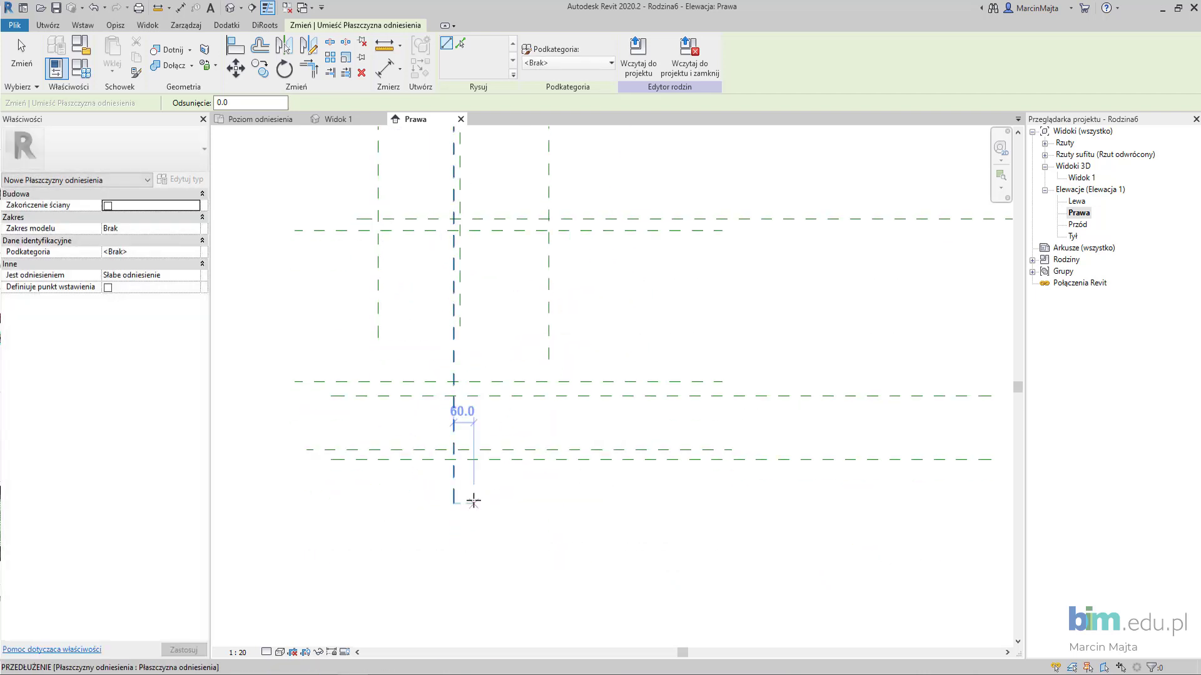
click(471, 500)
middle_drag(486, 344, 473, 532)
click(464, 322)
click(509, 410)
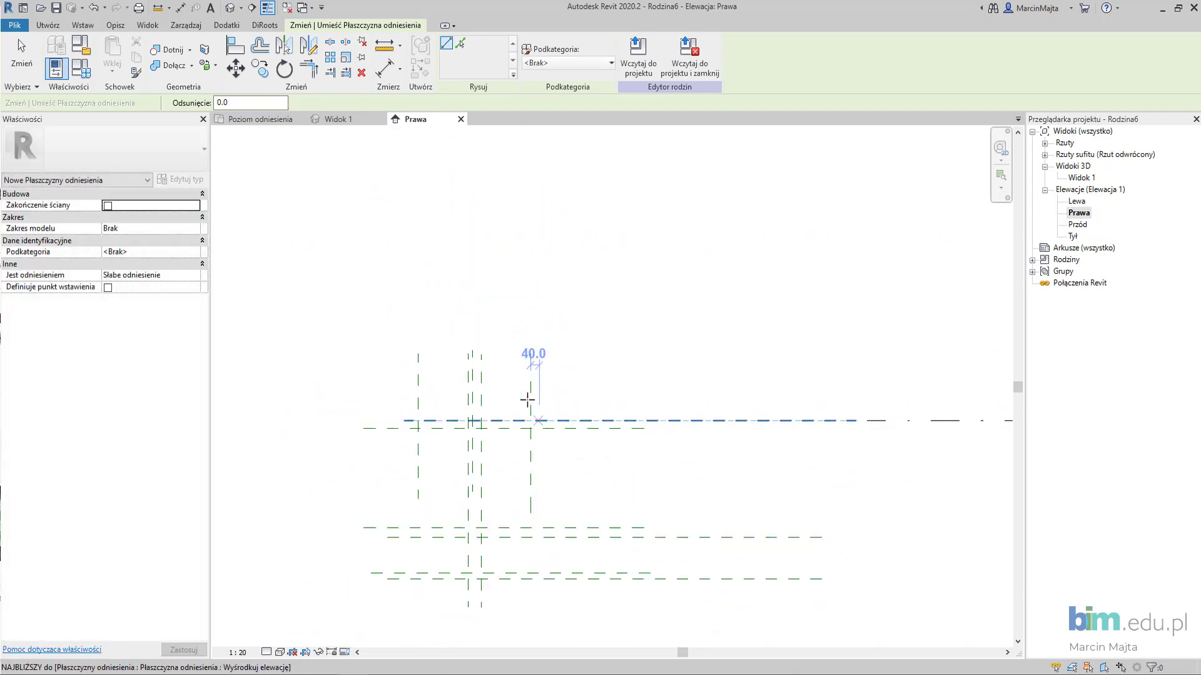
scroll(513, 388, down, 2)
scroll(494, 372, down, 1)
key(Escape)
key(Escape)
key(Escape)
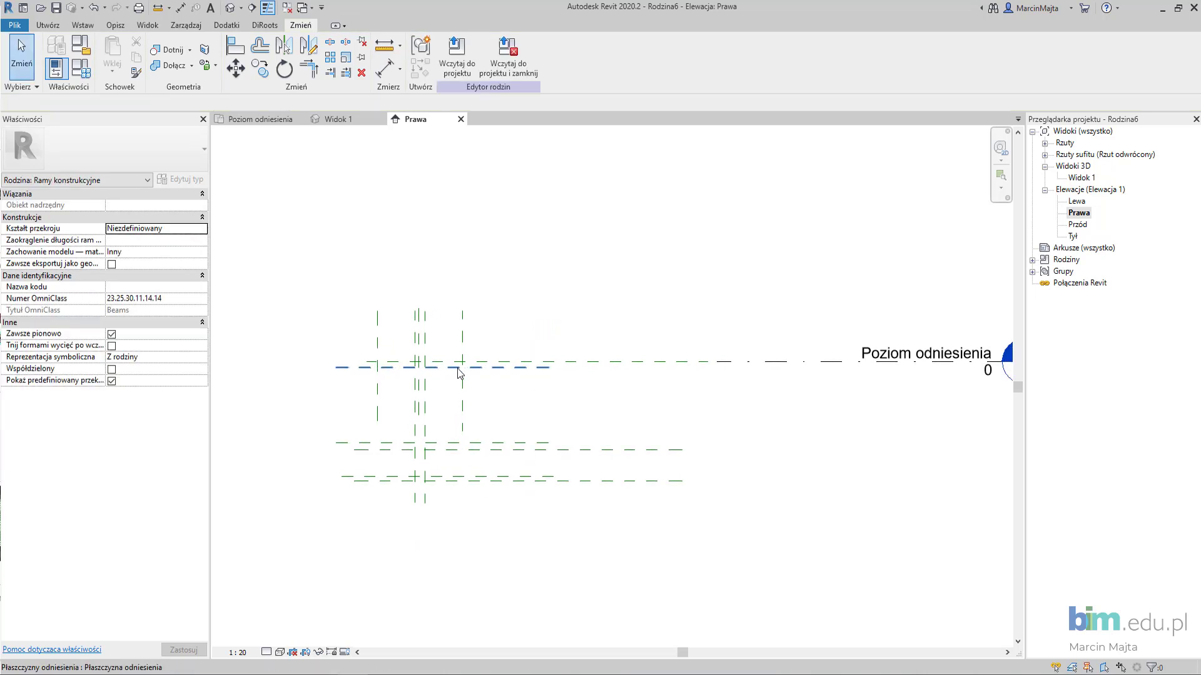
- With the DI aligned dimension, dimension the 35 top flange depth
key(d)
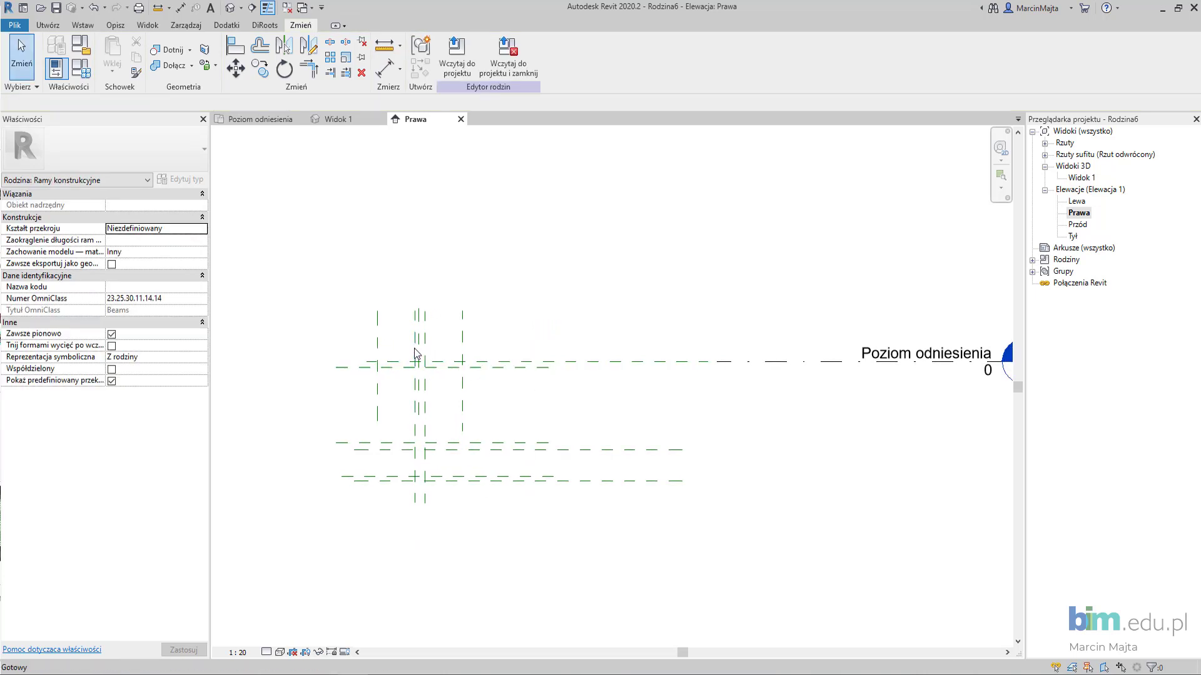
key(i)
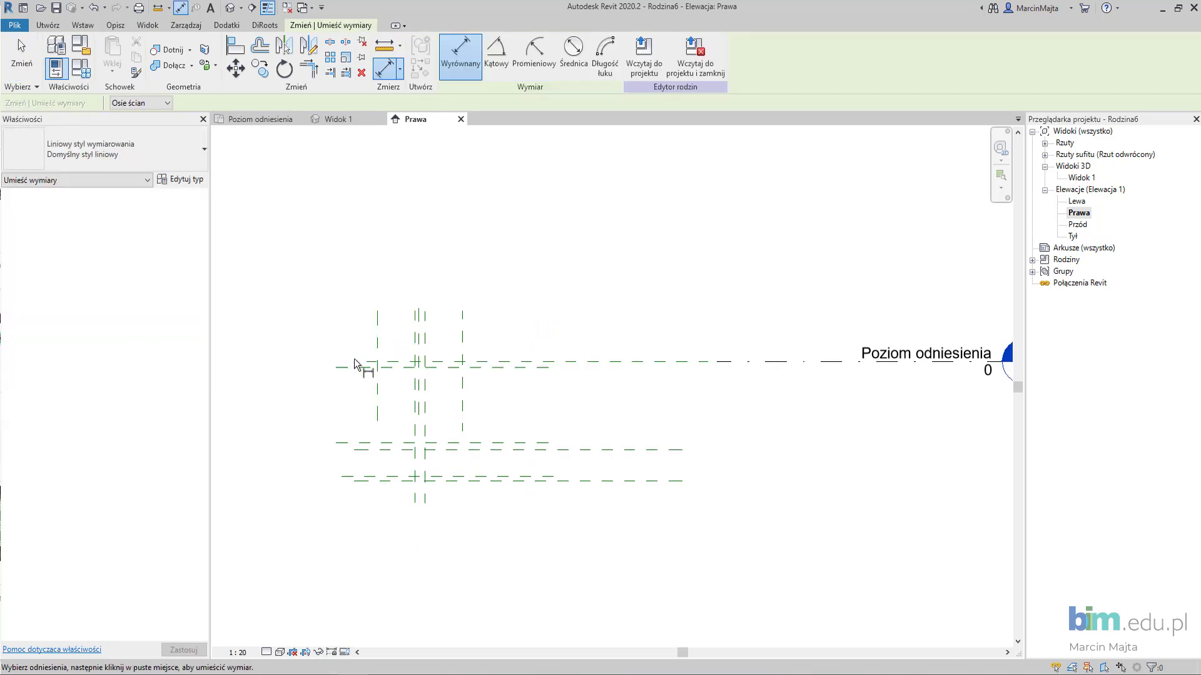
scroll(360, 364, up, 2)
scroll(355, 366, up, 2)
scroll(354, 364, up, 2)
scroll(375, 370, up, 2)
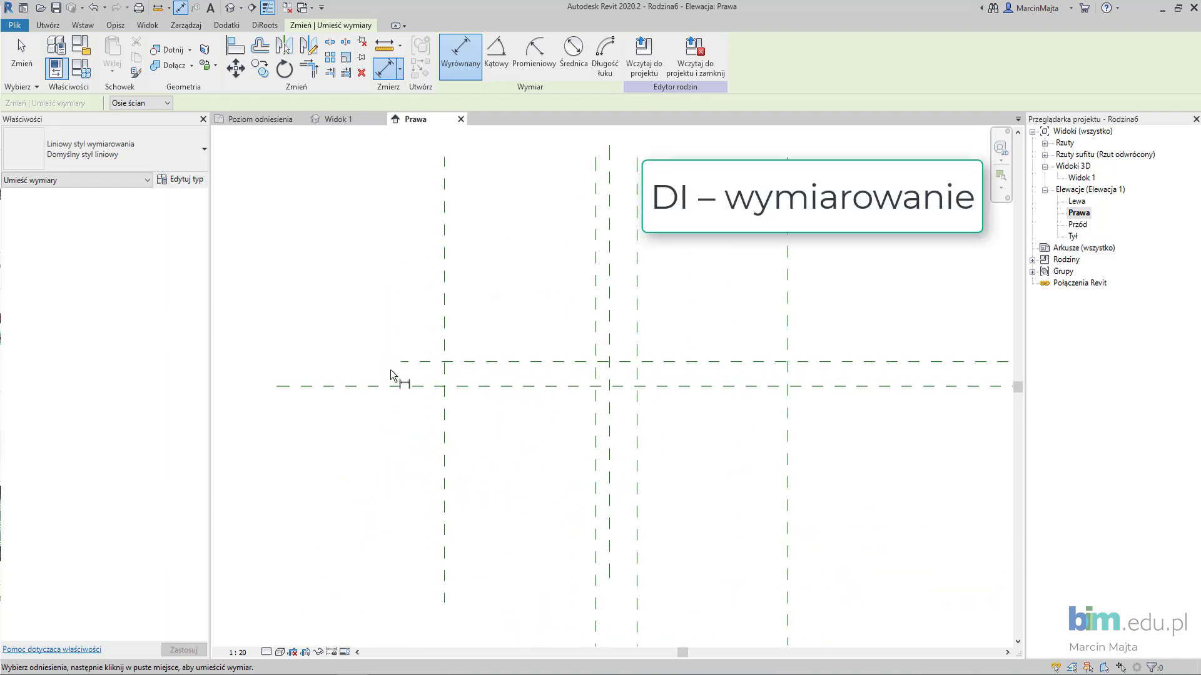
click(115, 25)
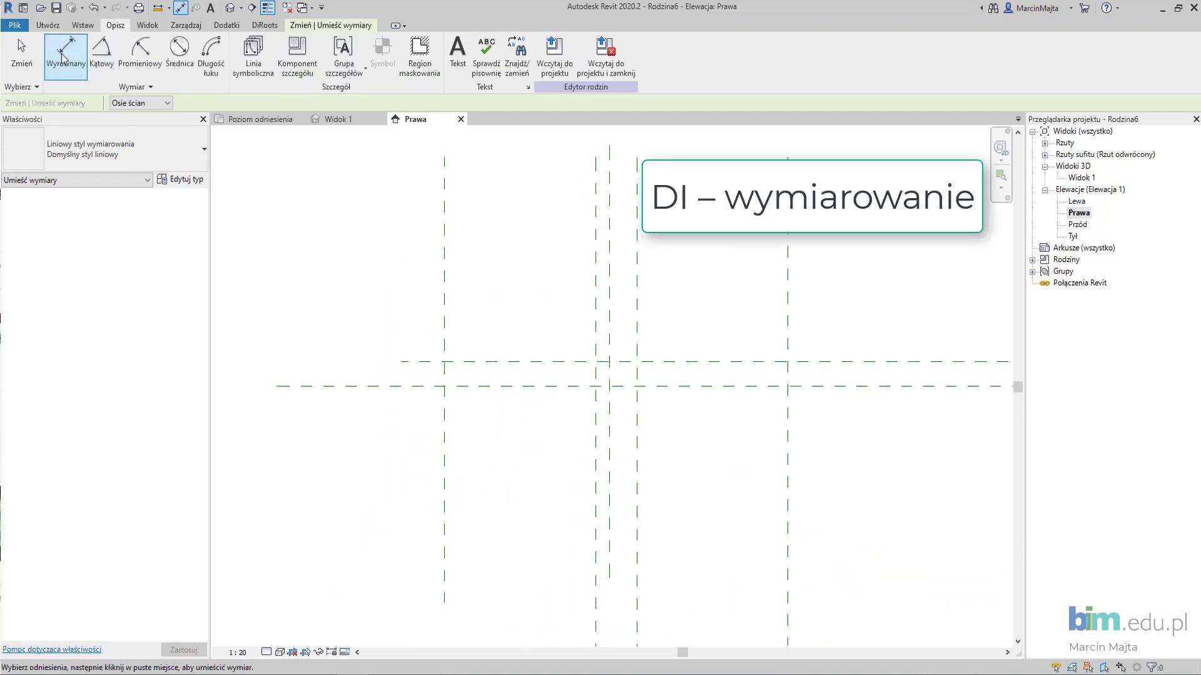
click(416, 385)
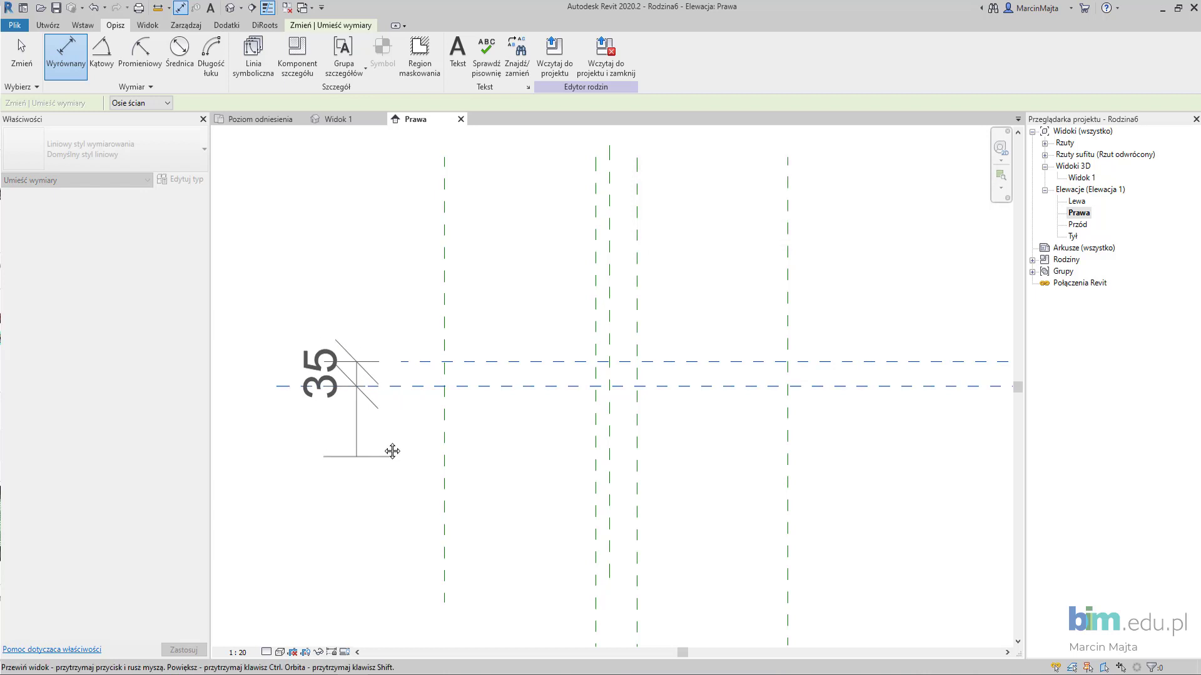
scroll(391, 450, down, 2)
click(392, 388)
- Dimension the 40 and 26 flange depths
scroll(456, 463, down, 1)
middle_drag(457, 462, 370, 378)
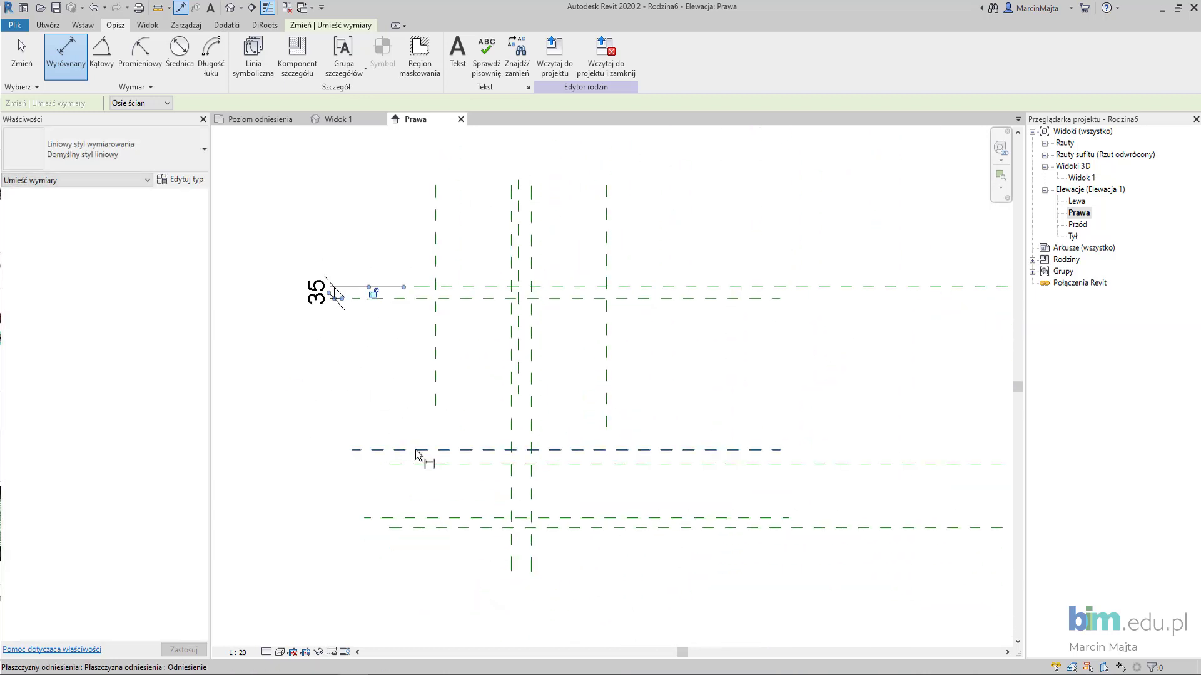
click(419, 450)
click(413, 464)
click(335, 471)
click(420, 517)
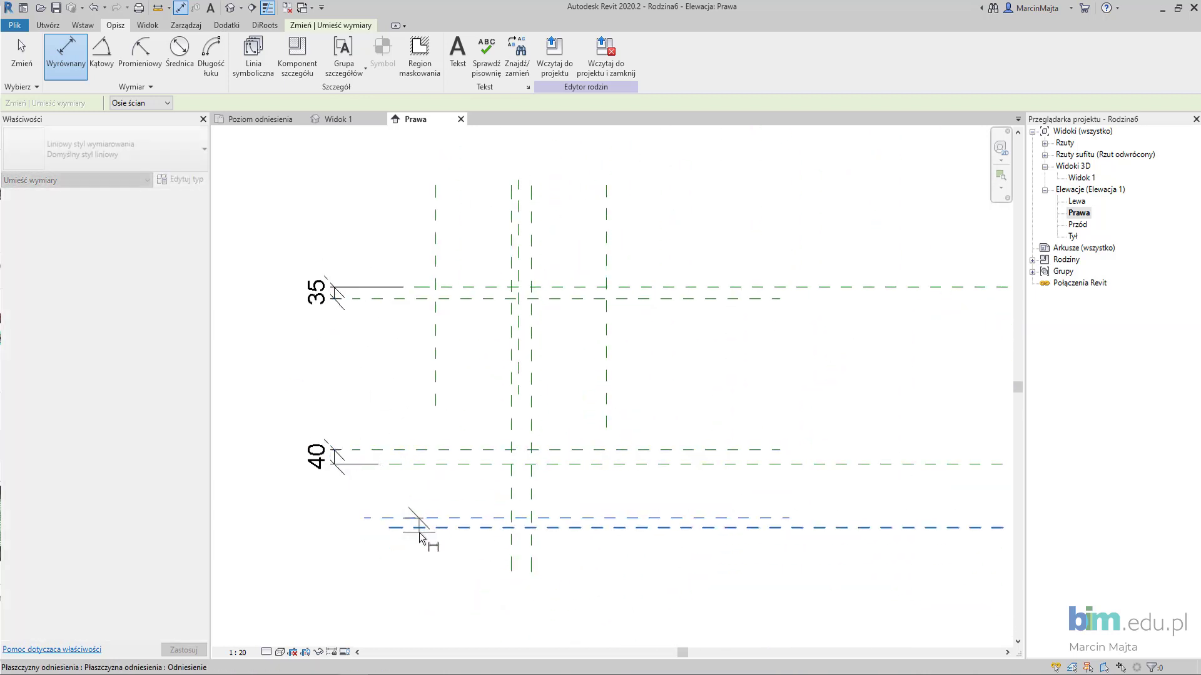
click(336, 522)
- Add an EQ-equalised web chain dimension and the 80 web width dimension
scroll(437, 475, down, 1)
scroll(437, 349, up, 3)
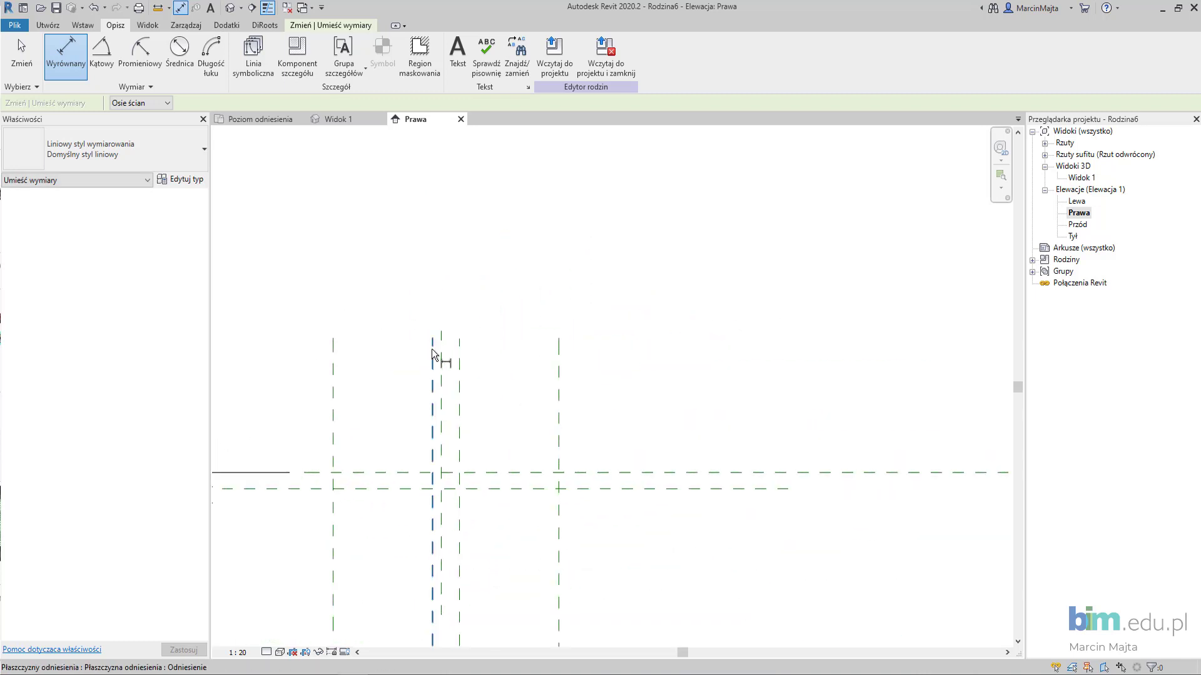
click(433, 356)
click(468, 366)
click(466, 265)
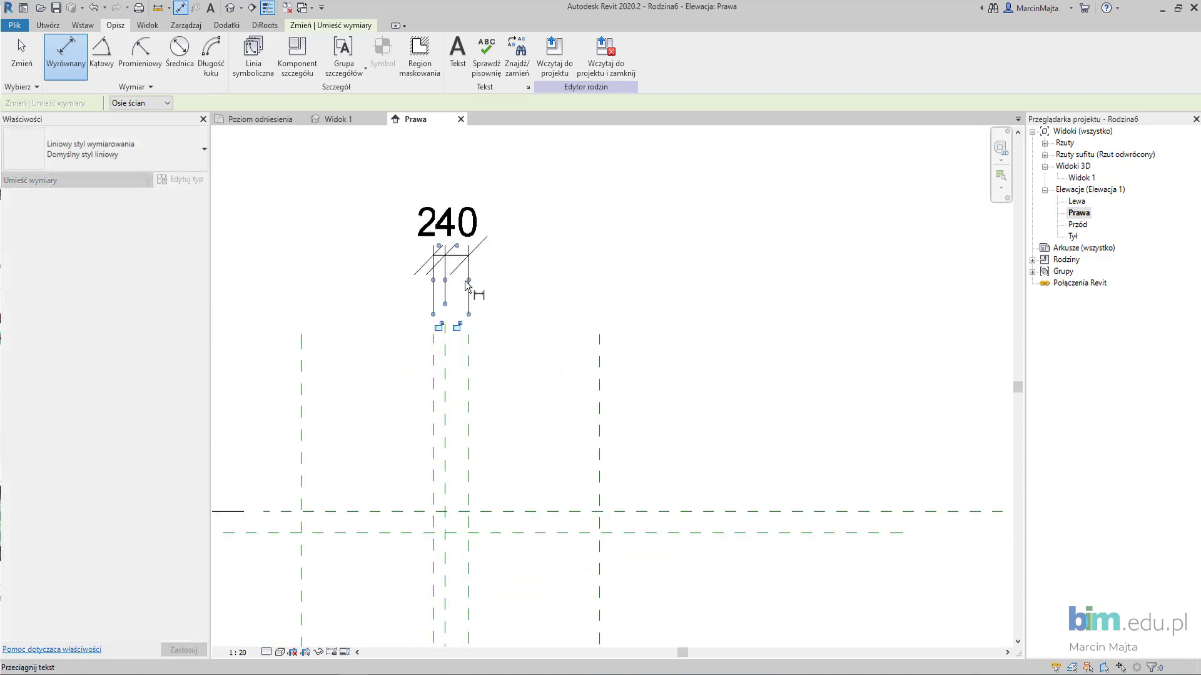
scroll(483, 288, down, 2)
click(461, 188)
scroll(457, 281, up, 3)
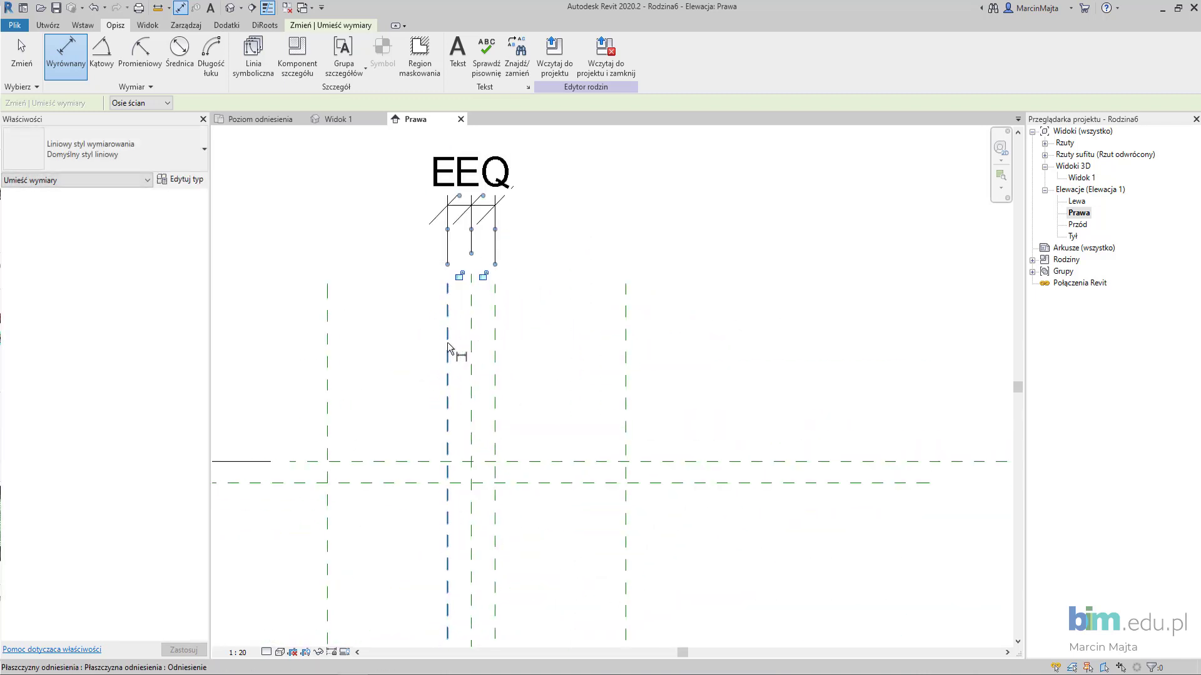
click(456, 349)
click(499, 354)
scroll(544, 263, down, 2)
click(538, 187)
scroll(529, 456, down, 1)
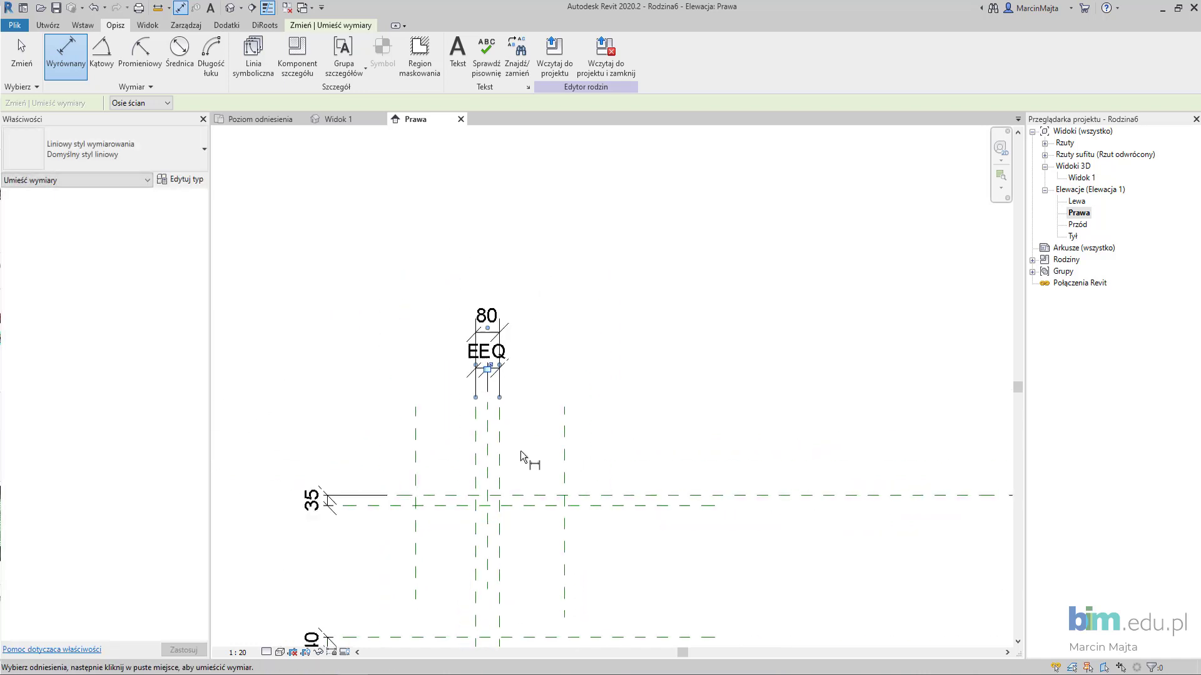
- Add the 502 and 682 height dimensions between the flange planes
middle_drag(466, 482, 420, 400)
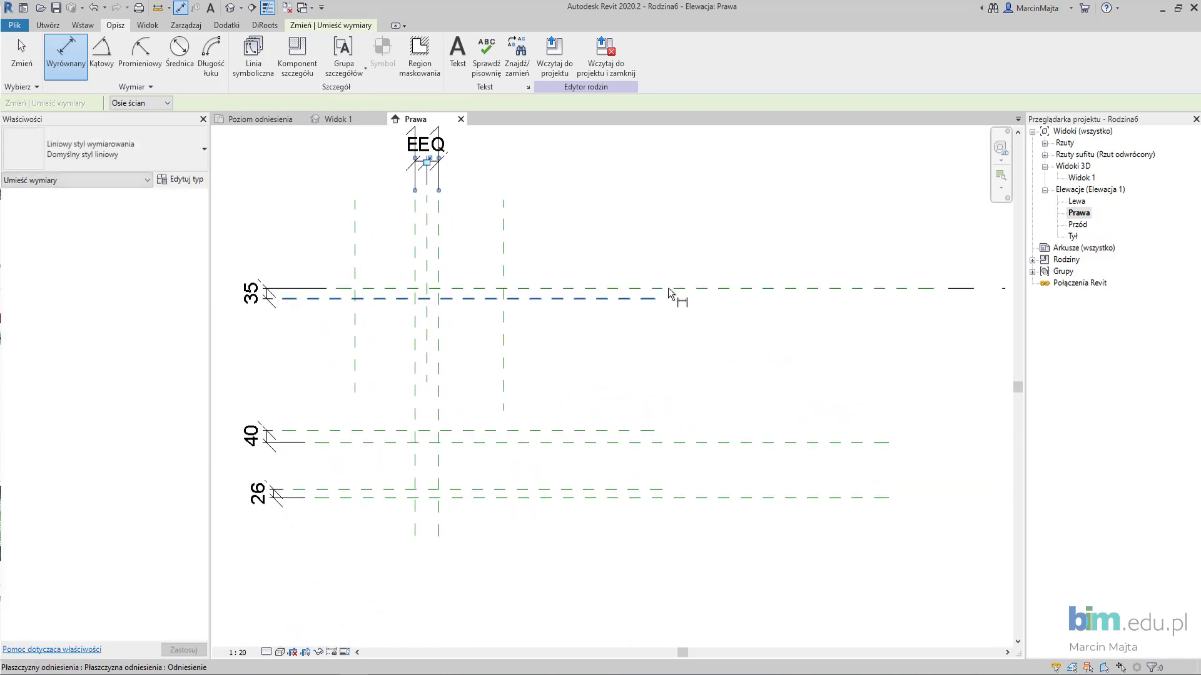
click(719, 288)
click(705, 441)
click(699, 369)
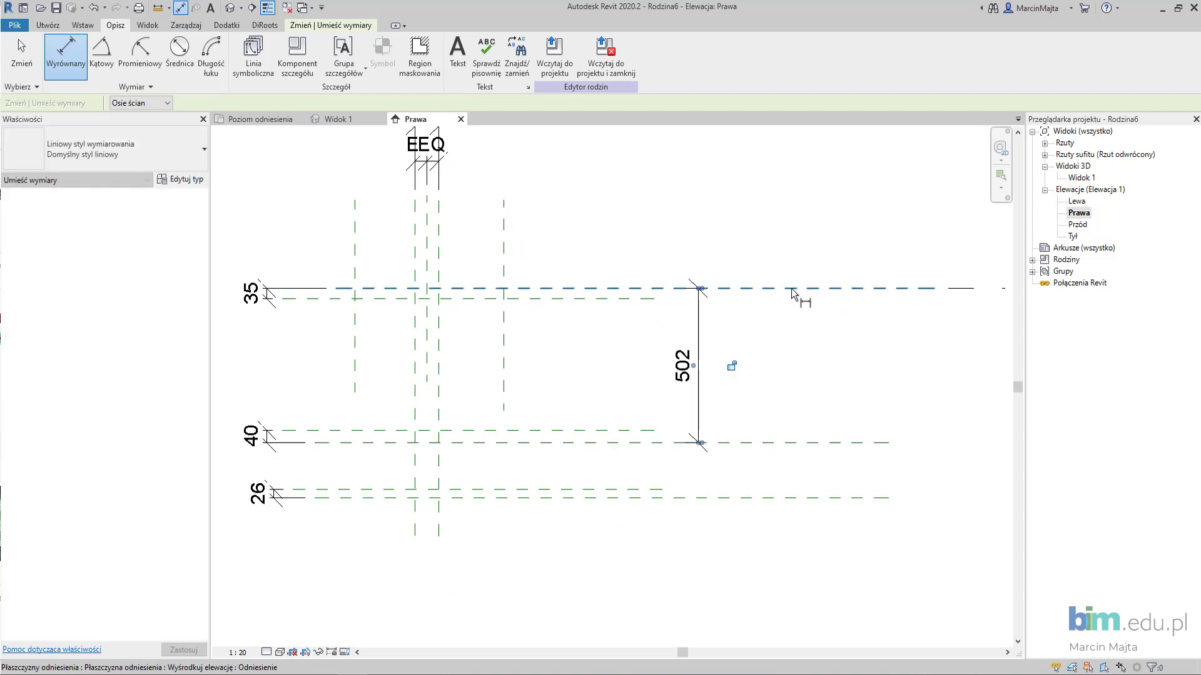
click(790, 288)
click(789, 498)
click(799, 432)
scroll(807, 406, down, 1)
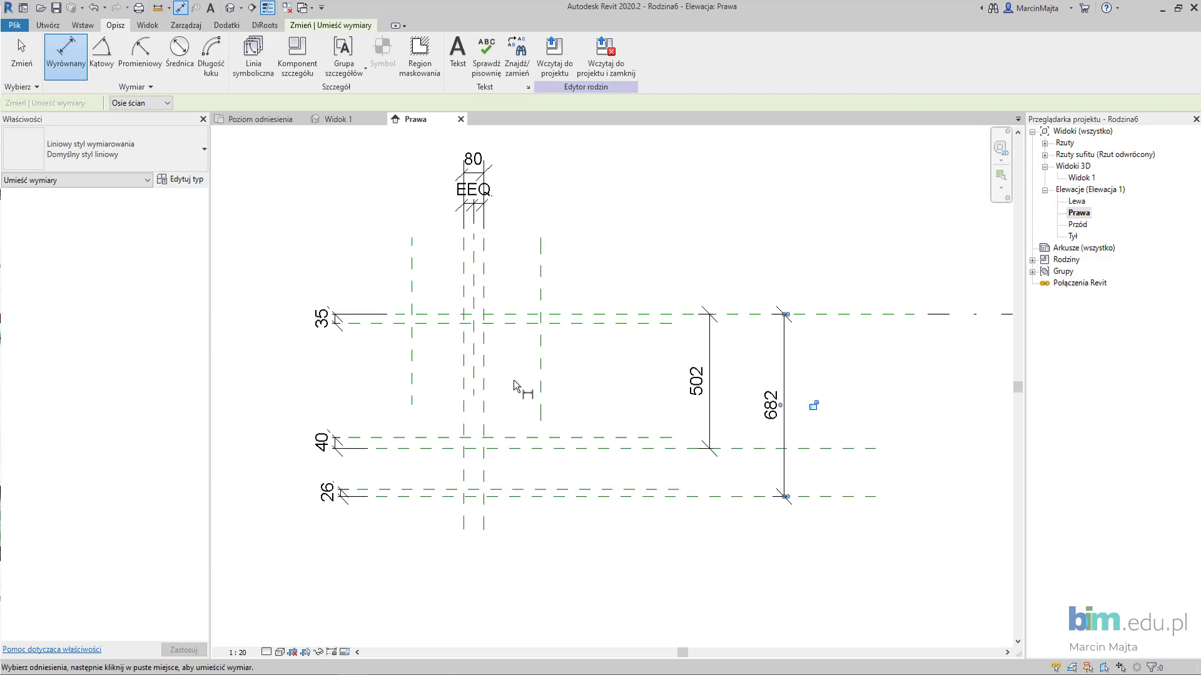
click(480, 370)
- Label the 35, 40, 26 and 80 thickness dimensions with gr. ścianki
middle_drag(425, 350, 412, 331)
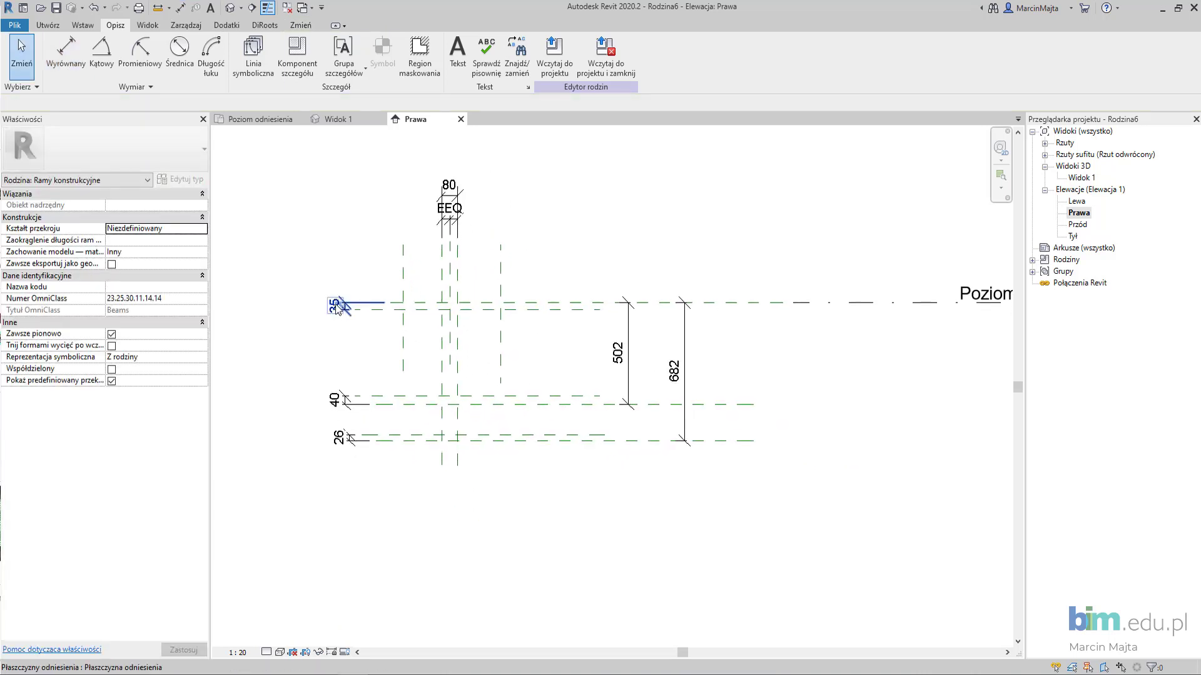
click(342, 306)
ctrl+click(338, 400)
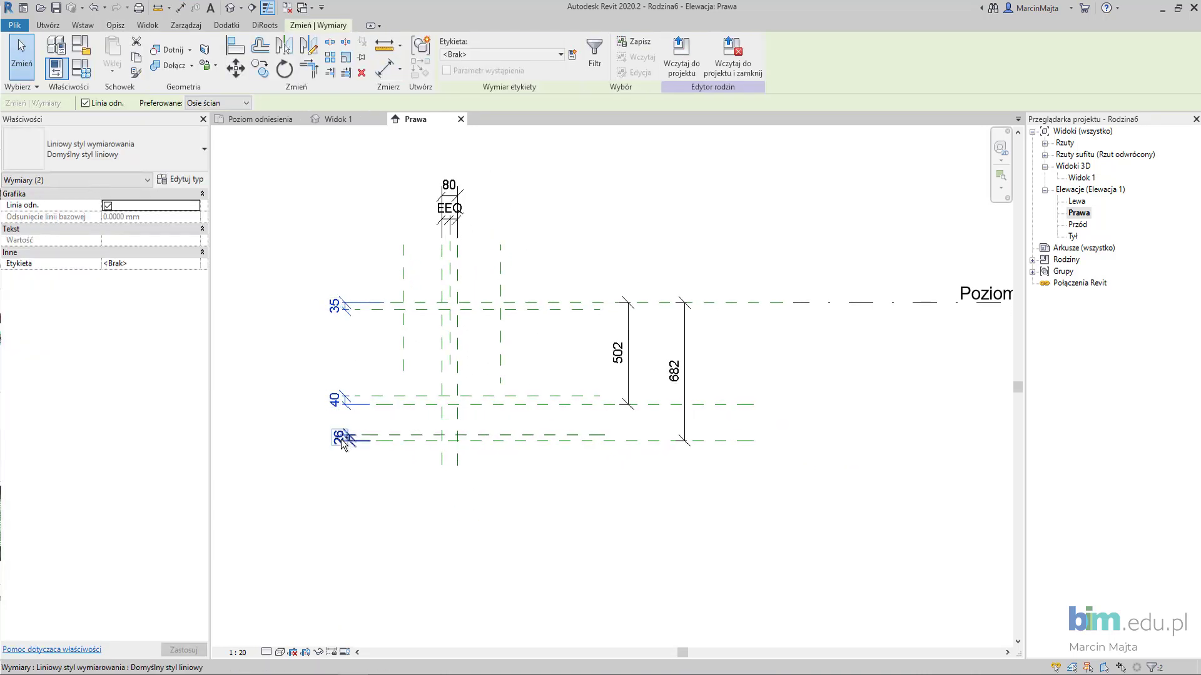
ctrl+click(341, 438)
ctrl+click(448, 182)
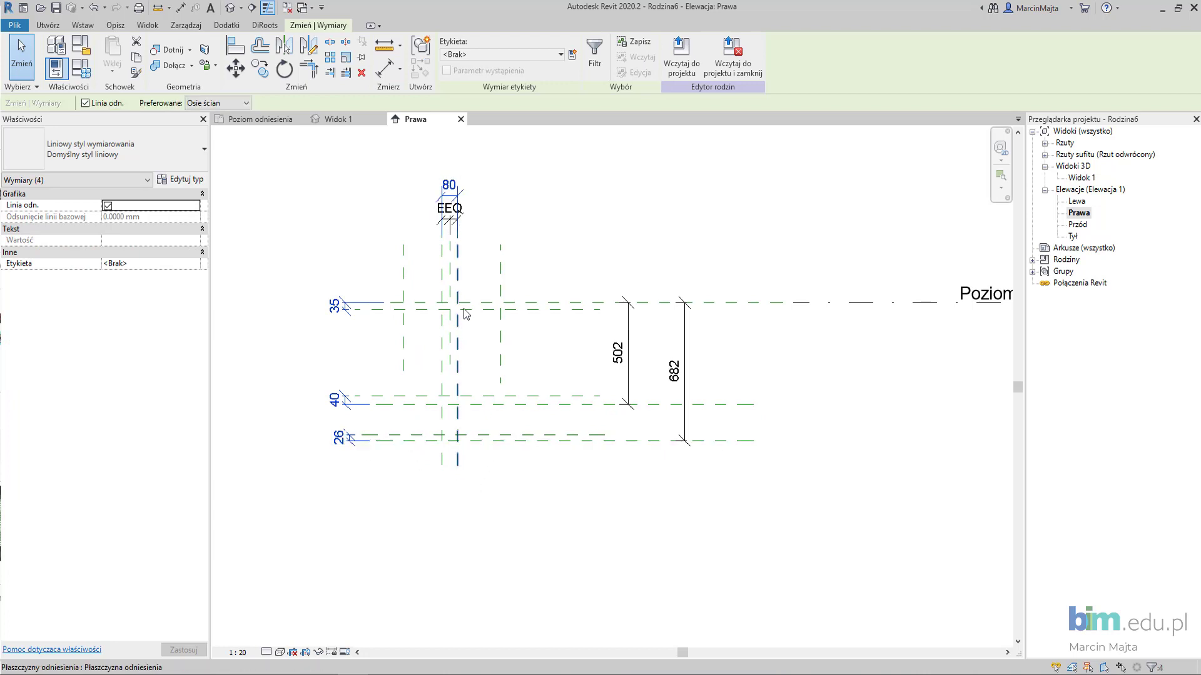
click(553, 53)
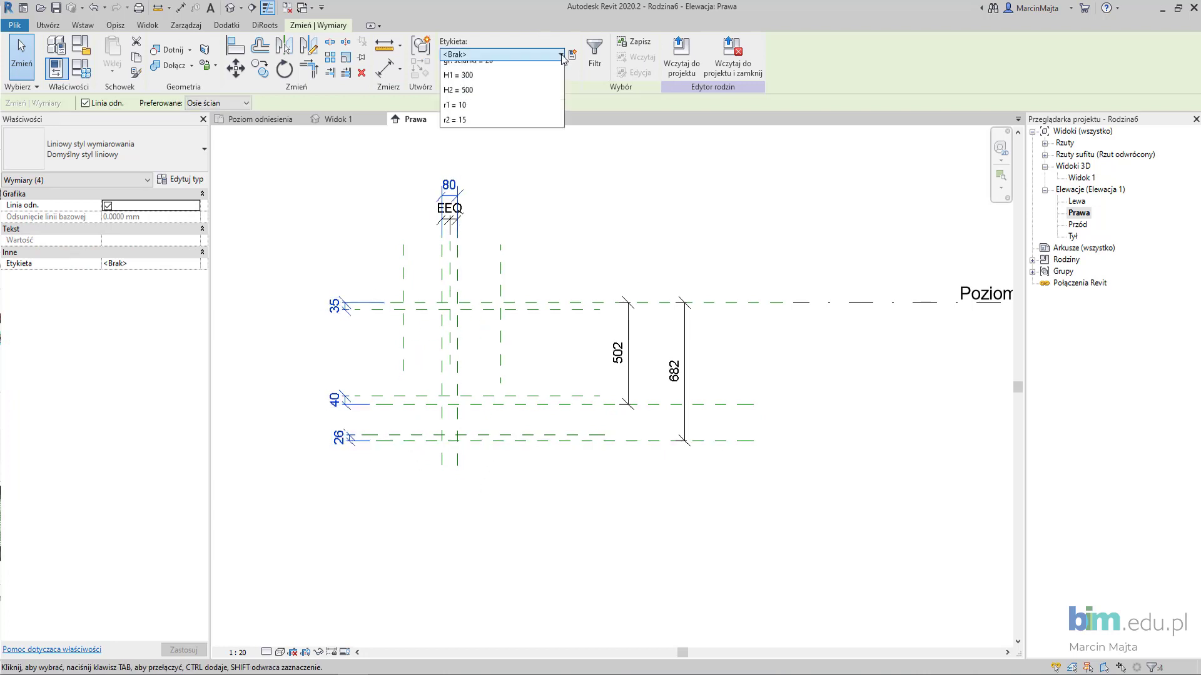
click(500, 114)
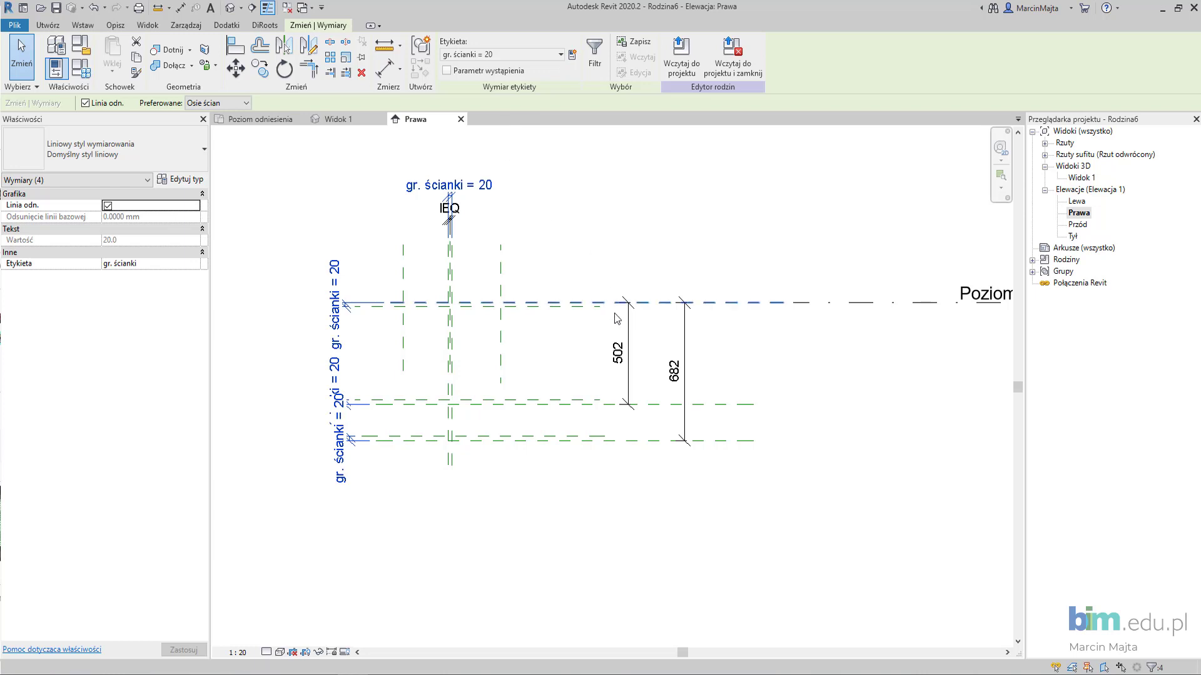
- Label the 502 dimension H1 and the 682 dimension H2
click(621, 341)
click(526, 53)
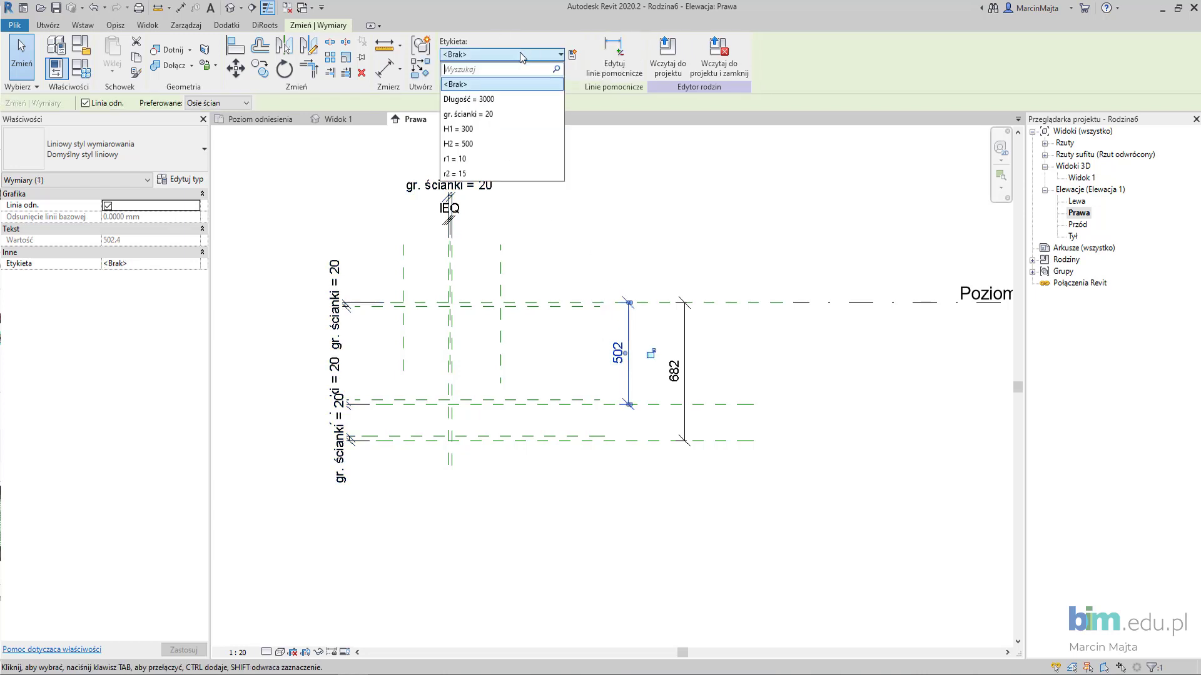
click(457, 129)
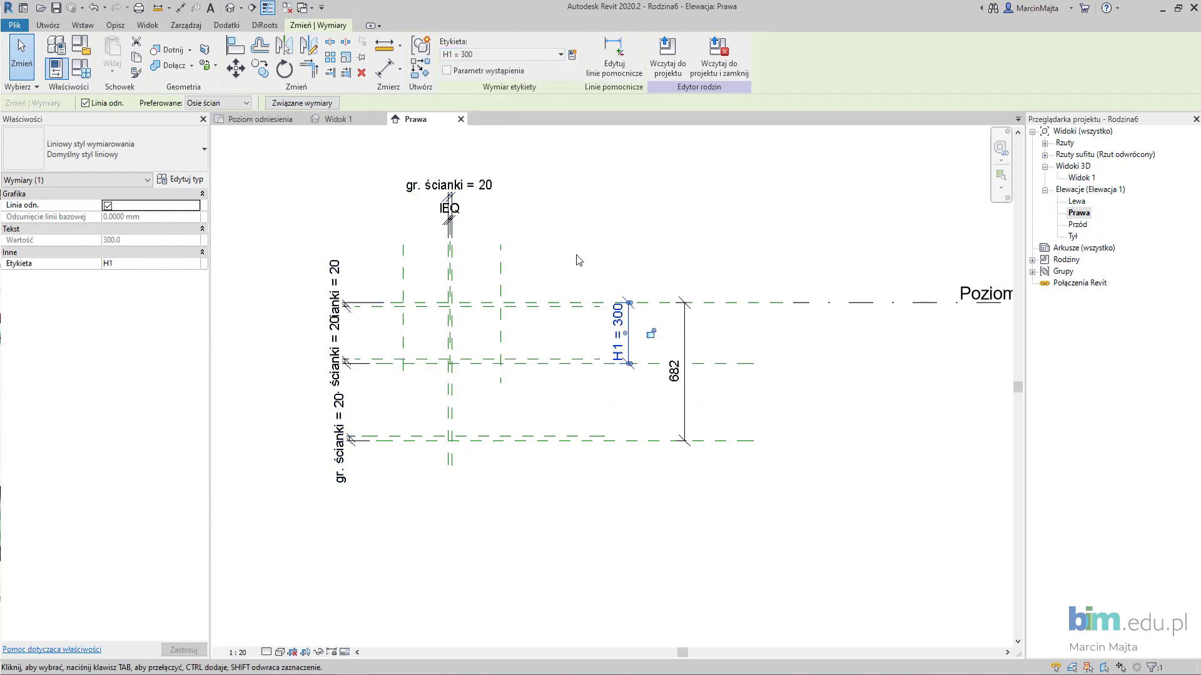
click(682, 372)
click(520, 52)
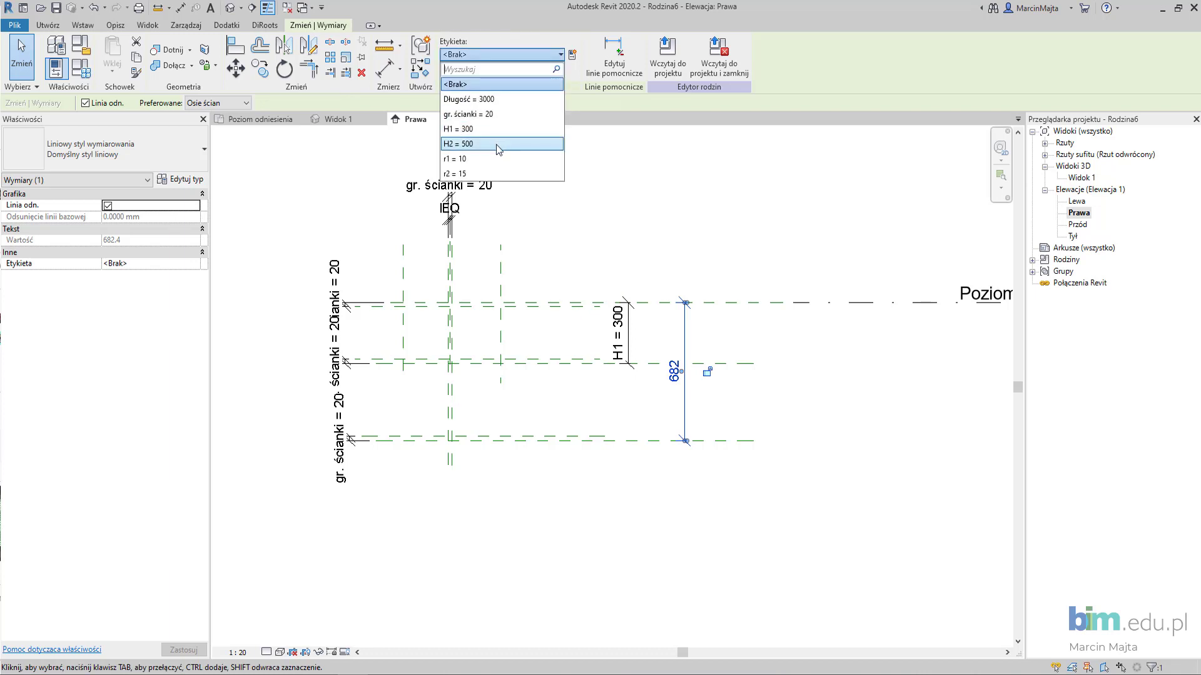
click(498, 144)
middle_drag(464, 342, 486, 329)
click(427, 318)
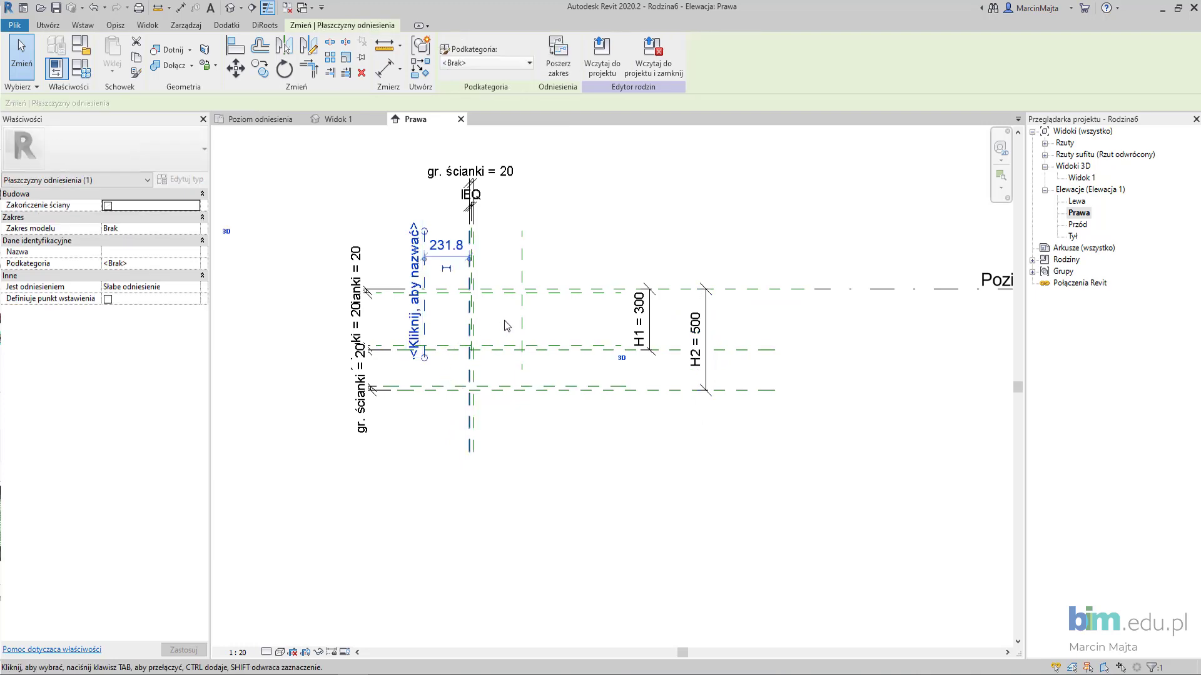
key(Escape)
scroll(438, 306, up, 2)
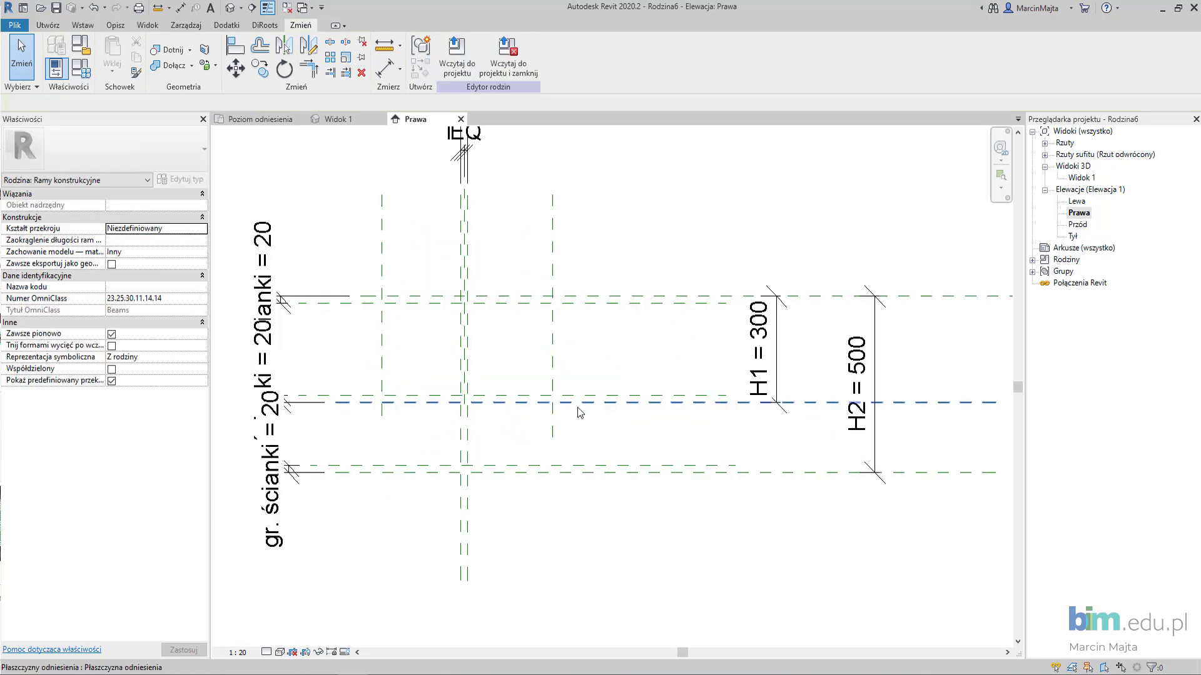
scroll(594, 388, down, 2)
scroll(626, 357, up, 1)
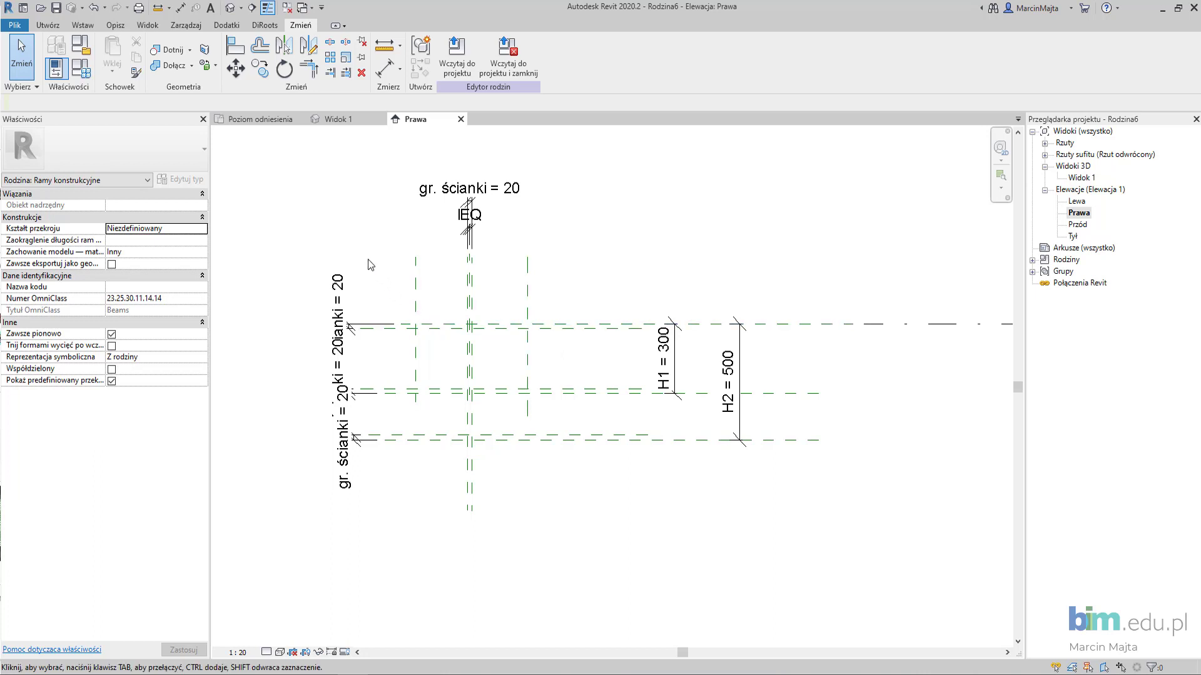
- Start a swept blend from the 3D view using the Pick Path option
click(331, 120)
scroll(383, 251, down, 1)
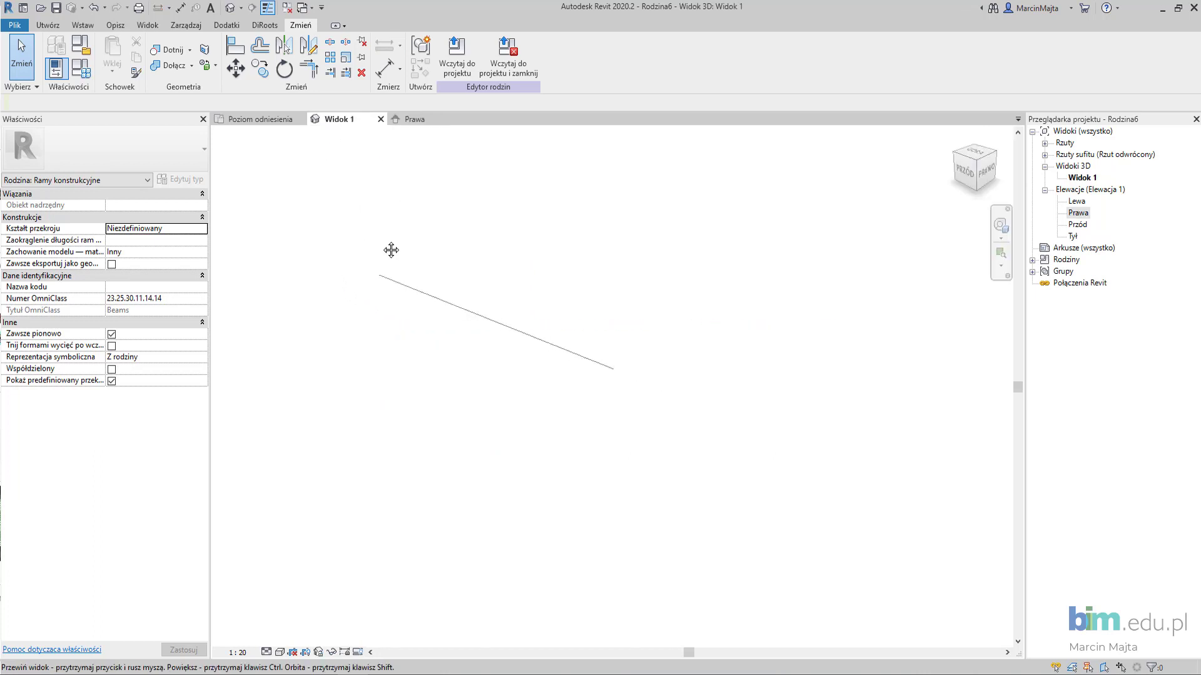
click(44, 25)
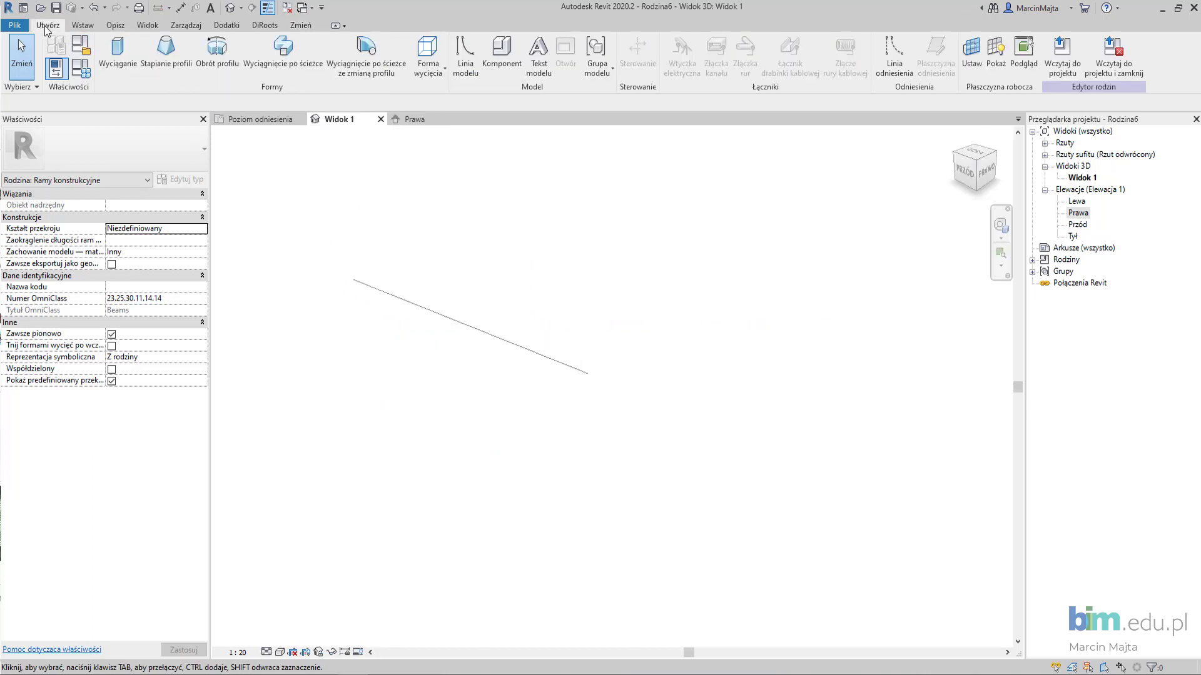
click(367, 76)
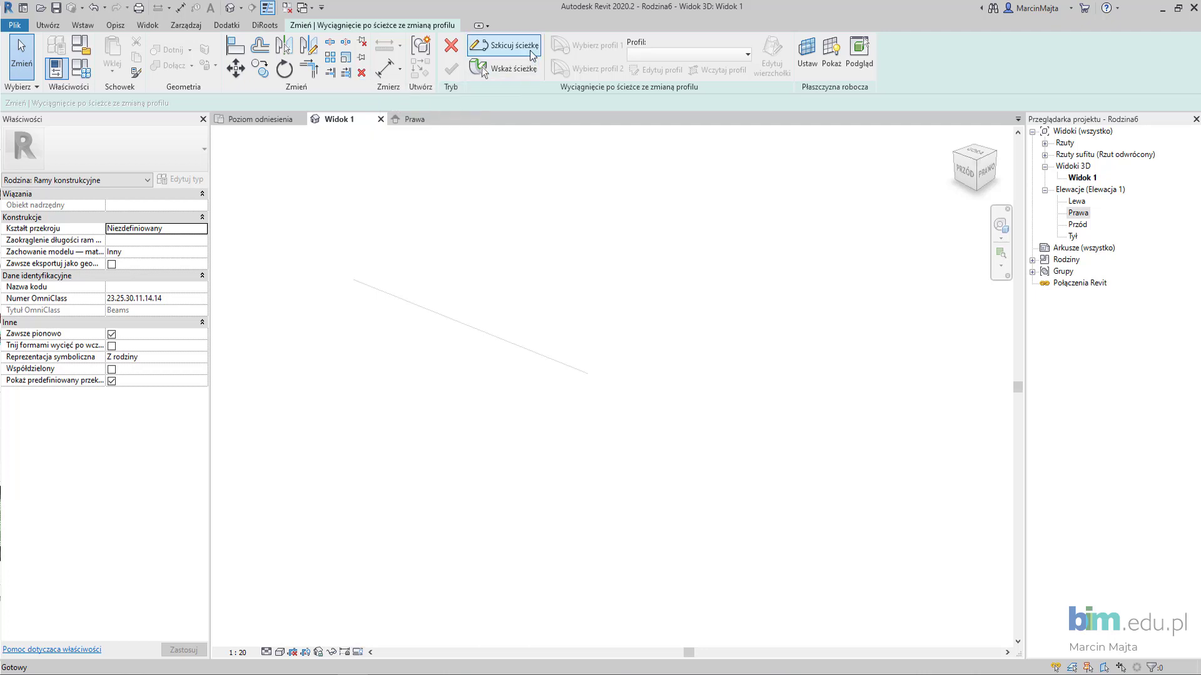
click(503, 75)
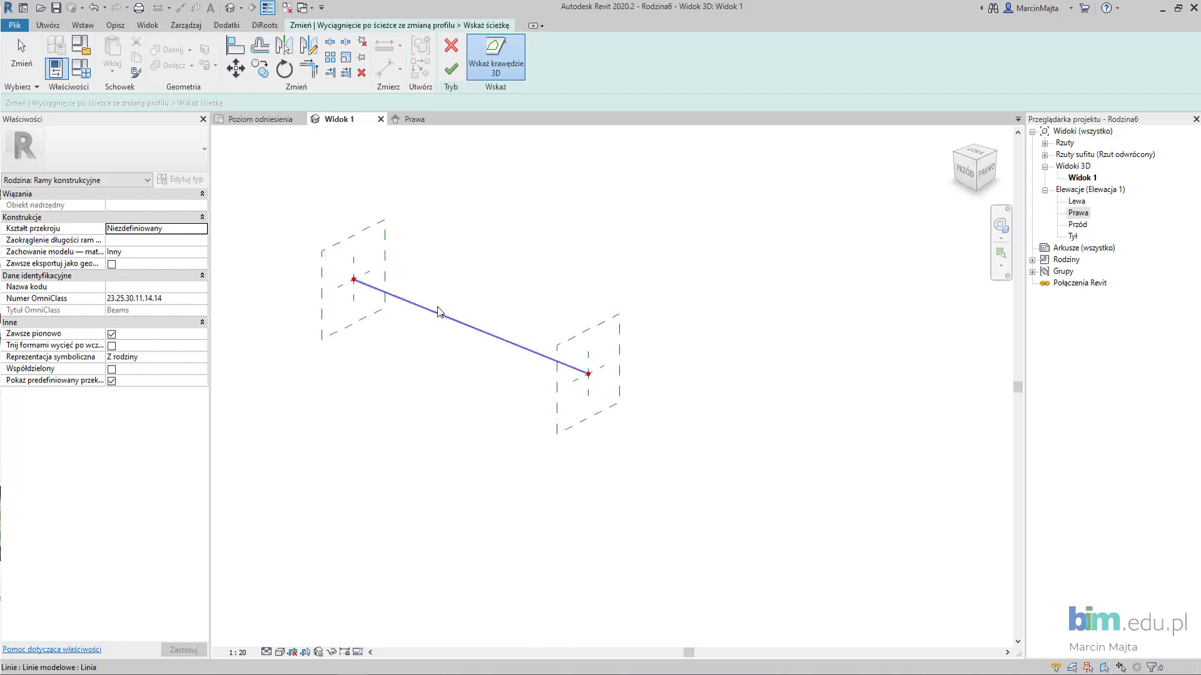
- Pick the beam line in the reference level plan as the sweep path
click(268, 120)
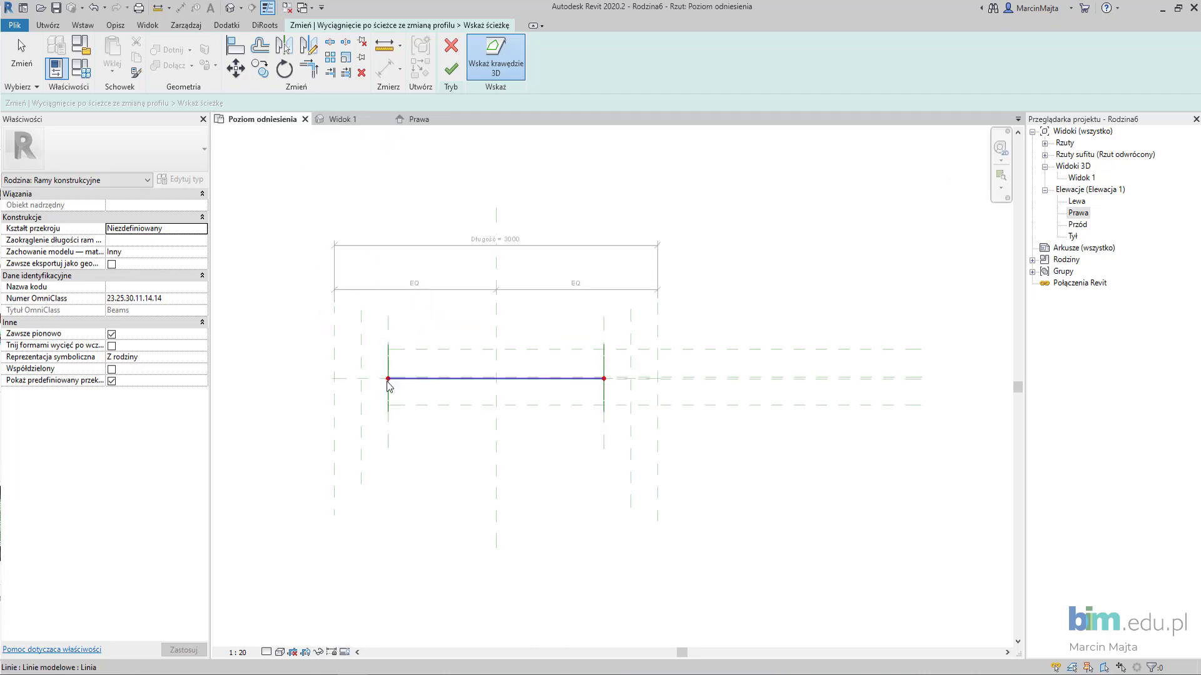
scroll(385, 374, up, 3)
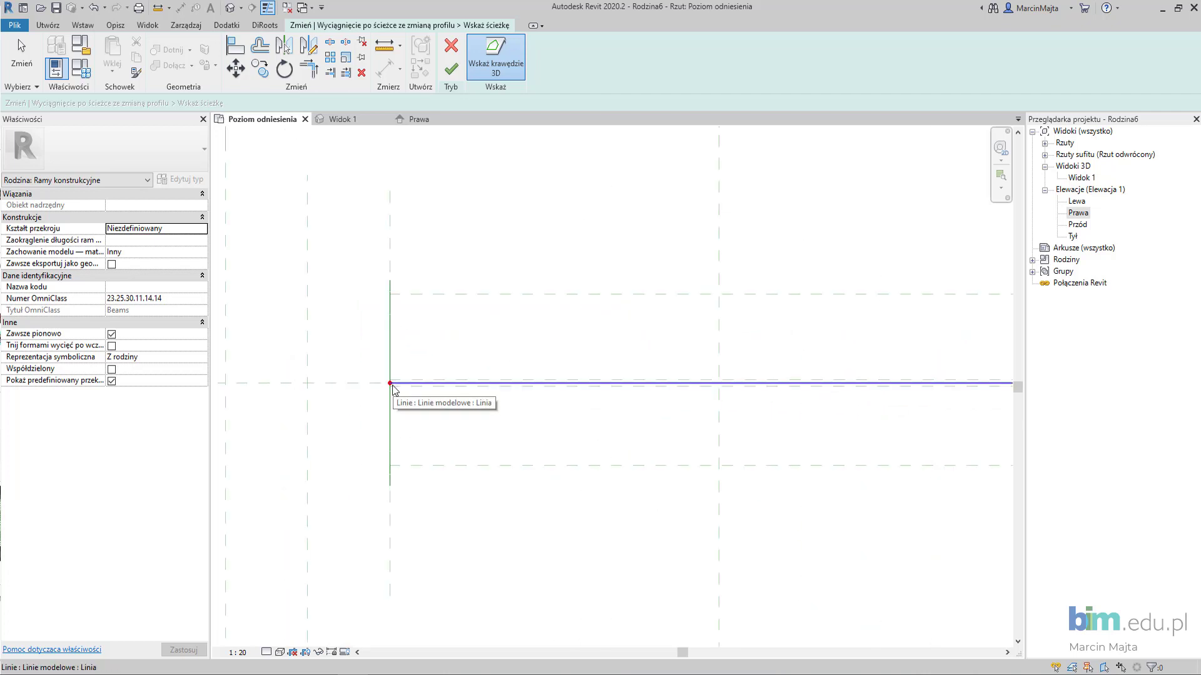
click(393, 385)
scroll(392, 267, down, 2)
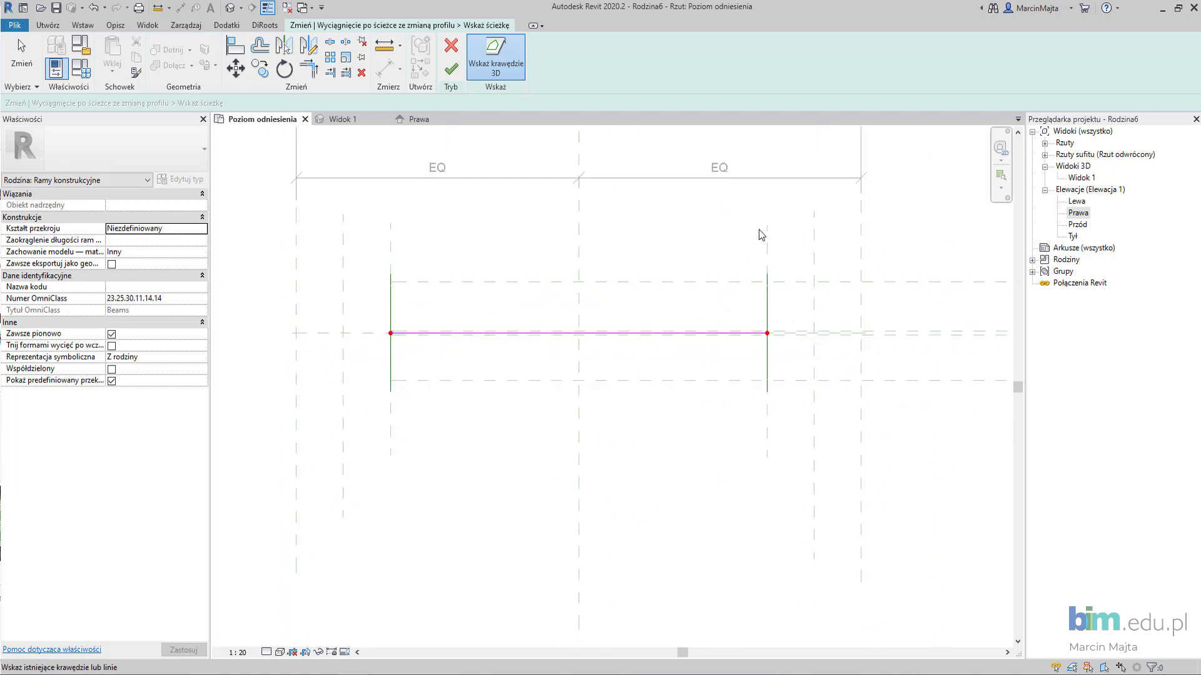
click(392, 335)
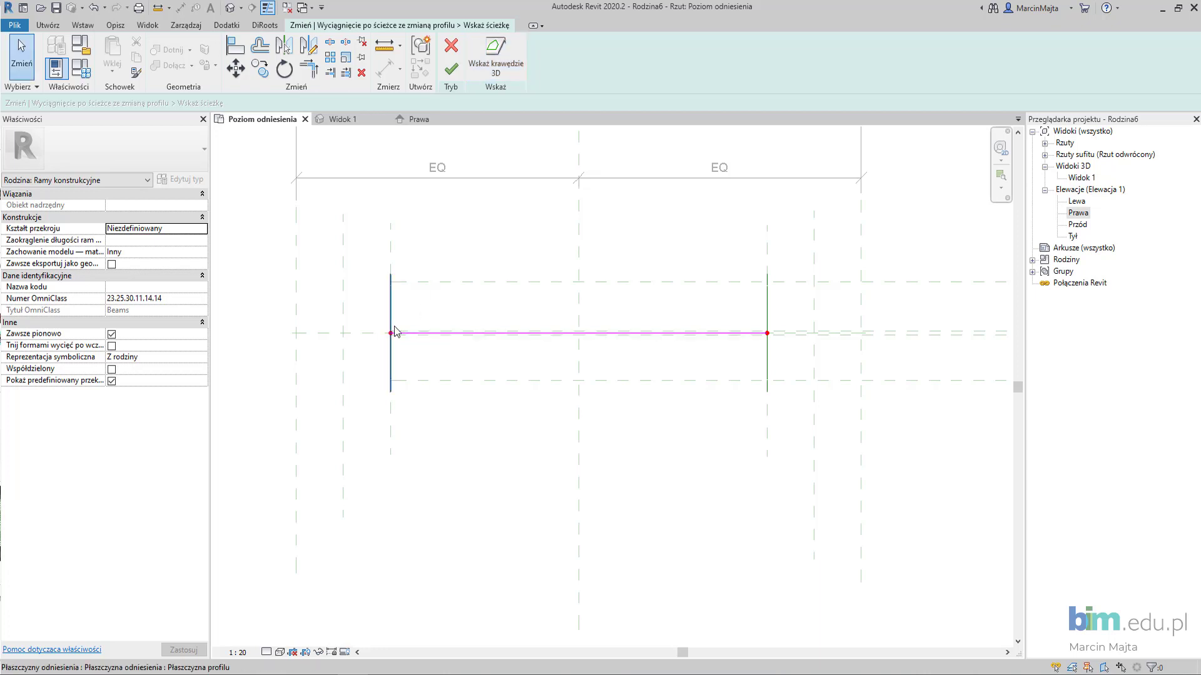
- Drag the path's endpoints so it spans 2500 between the beam's end reference planes
scroll(394, 328, up, 2)
drag(386, 339, 306, 338)
scroll(306, 338, down, 2)
scroll(576, 331, up, 2)
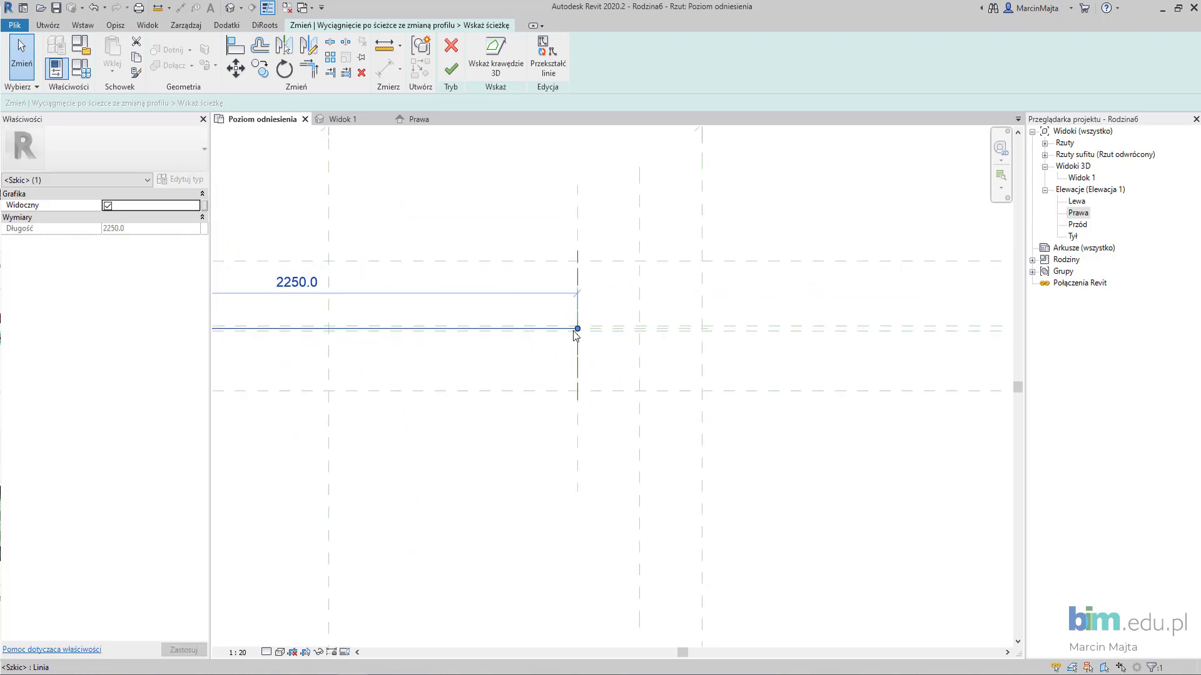
drag(576, 336, 638, 328)
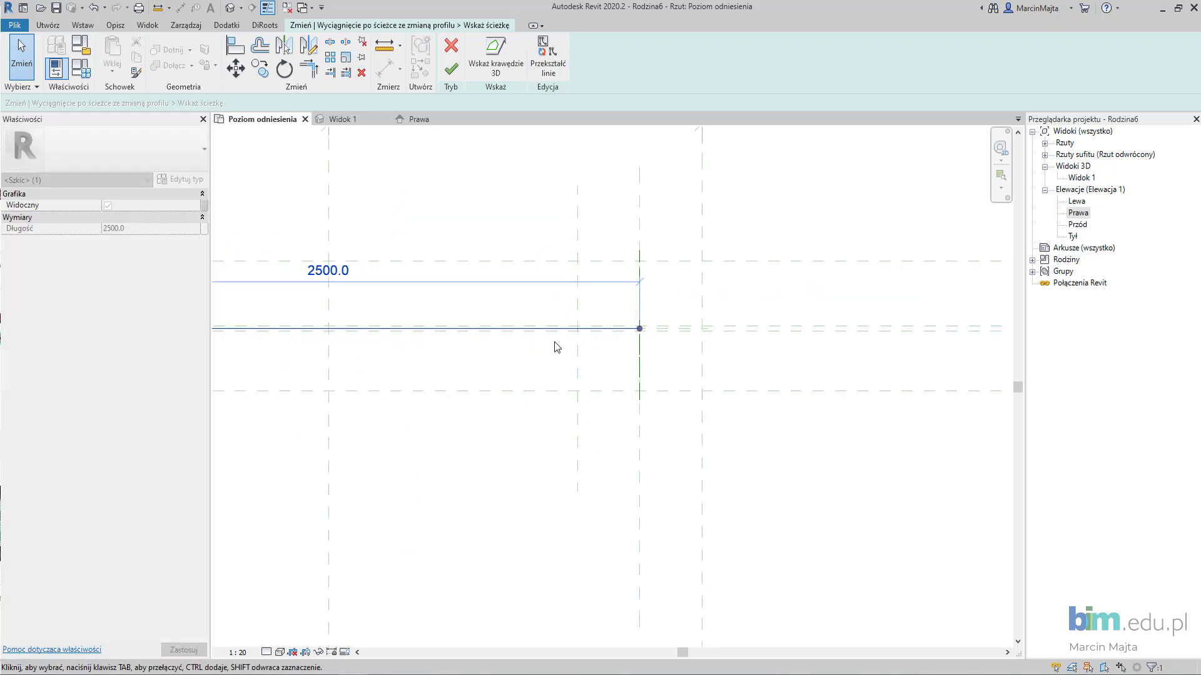
scroll(538, 333, down, 3)
scroll(501, 326, up, 1)
click(609, 312)
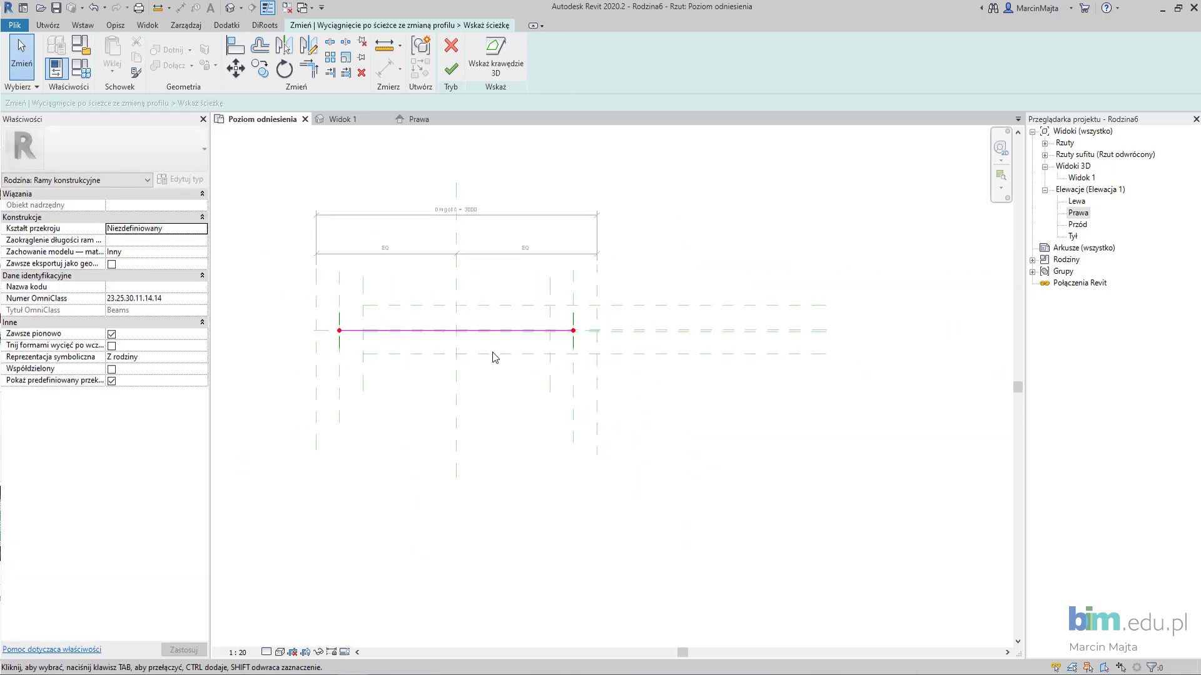
scroll(492, 357, down, 1)
- Cancel the attempted Align (AL) and finish the sweep path sketch
key(a)
key(l)
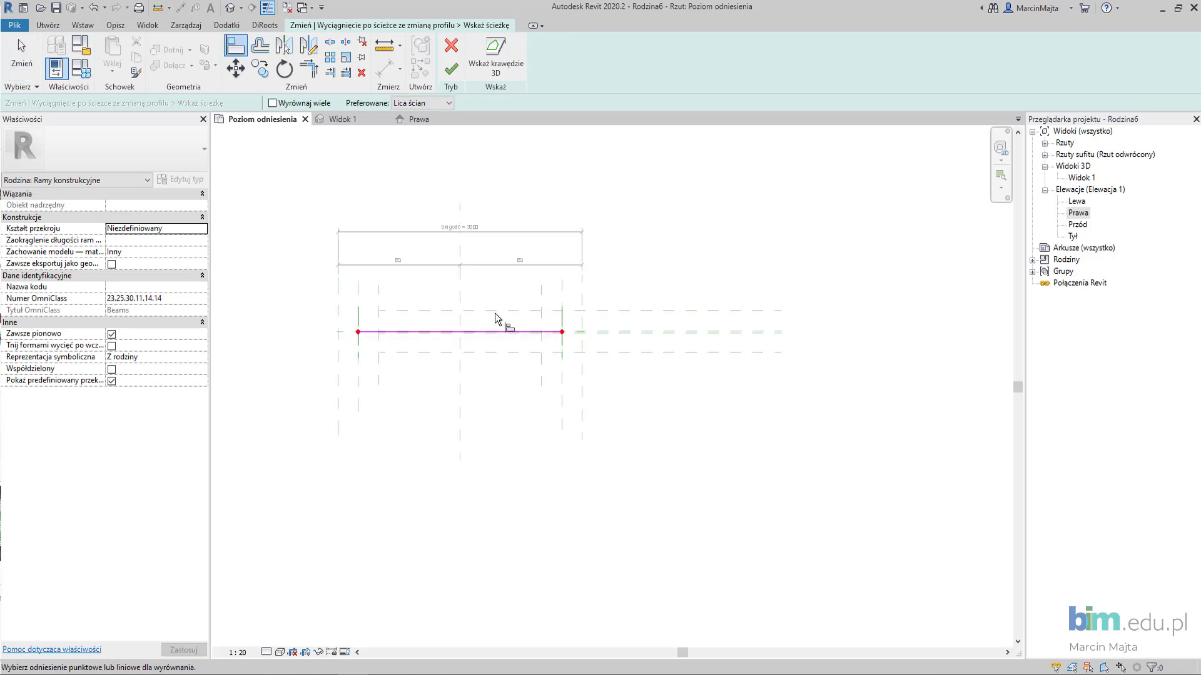
scroll(494, 319, down, 1)
key(Escape)
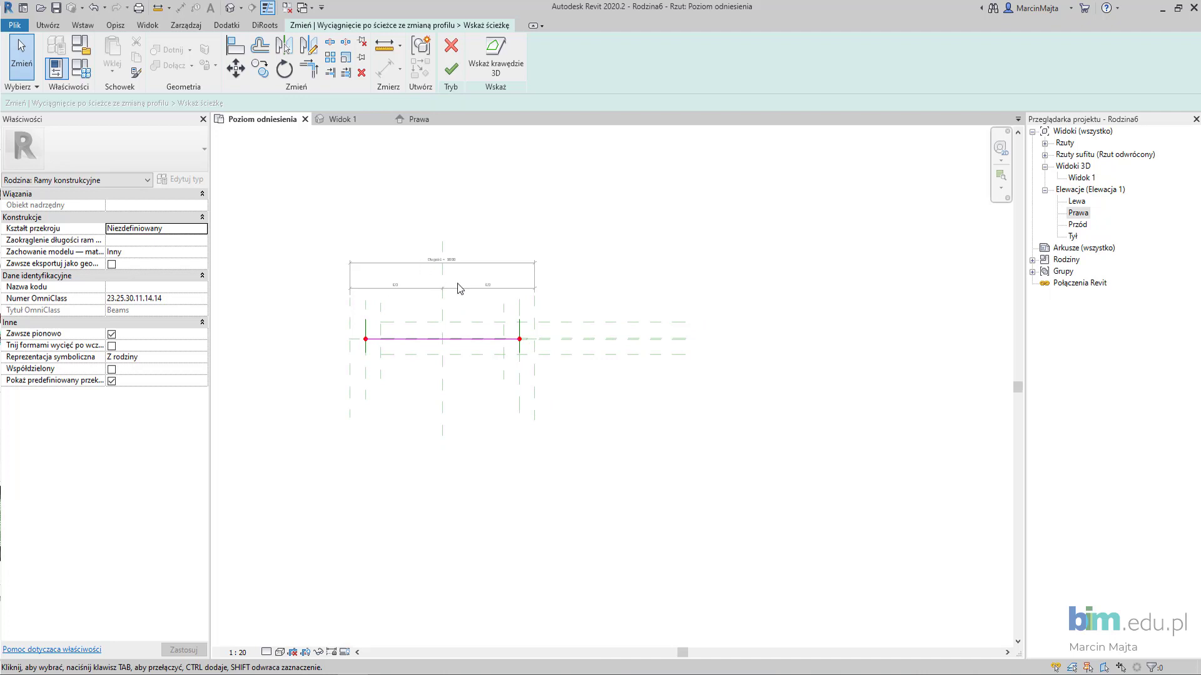
click(449, 69)
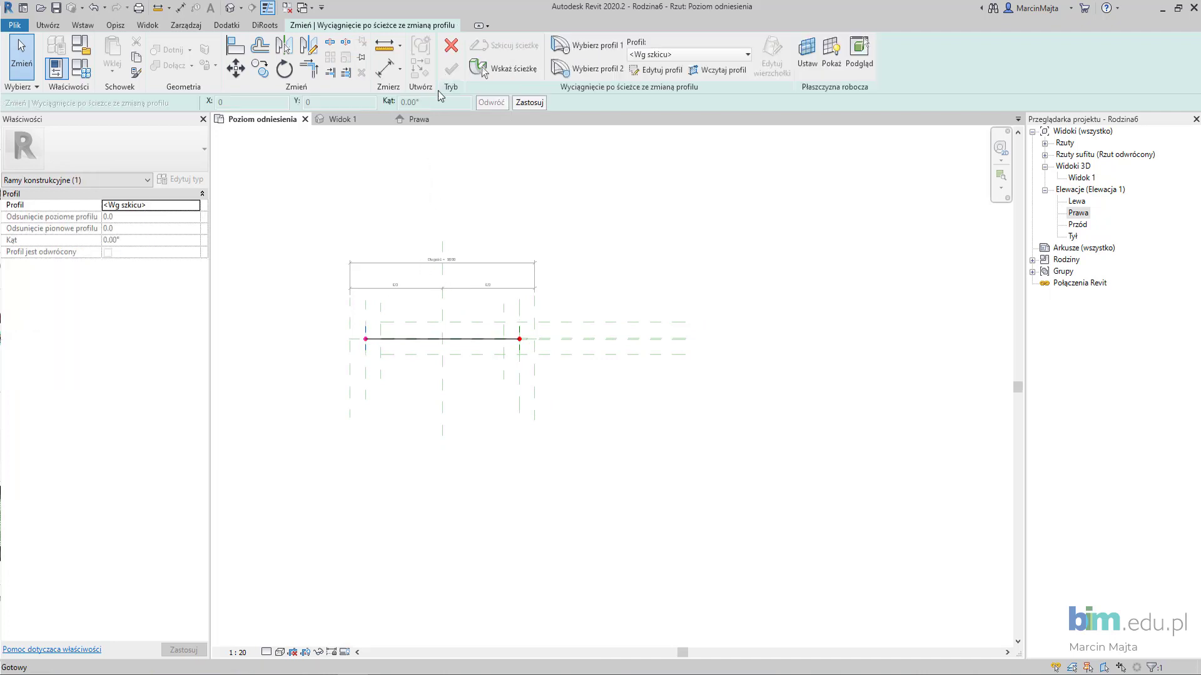
- Edit the profile in the Prawa elevation, picking the top flange reference planes as lines
click(419, 120)
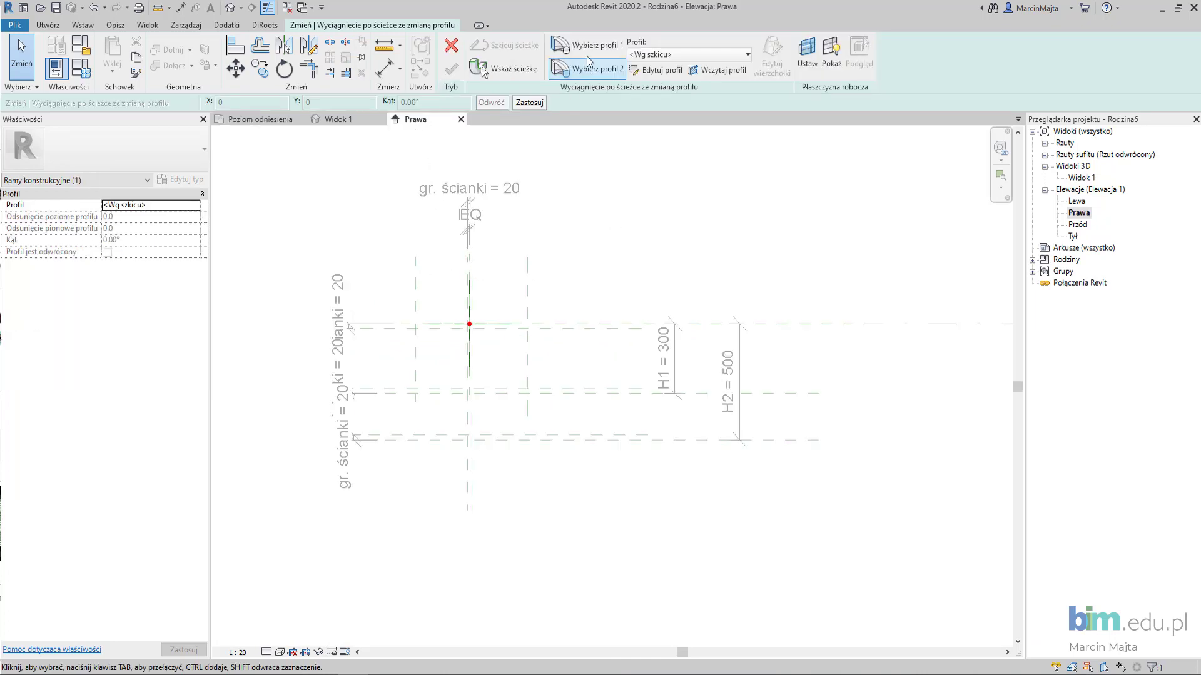
click(654, 72)
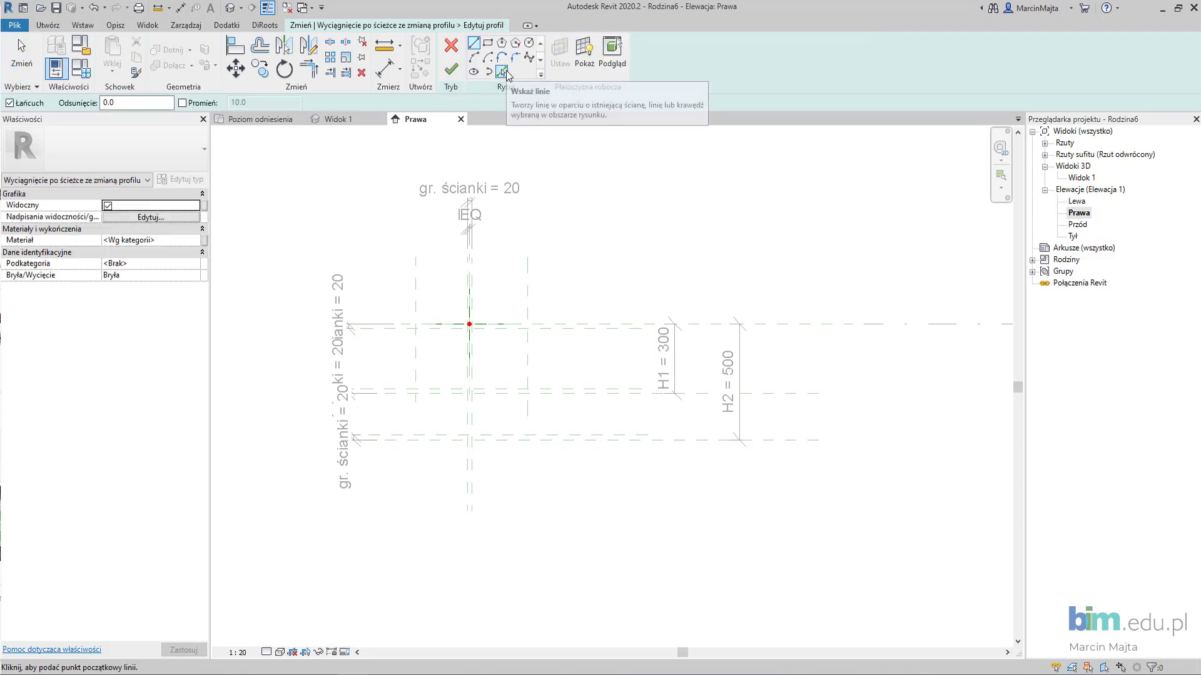
click(505, 73)
scroll(430, 357, up, 3)
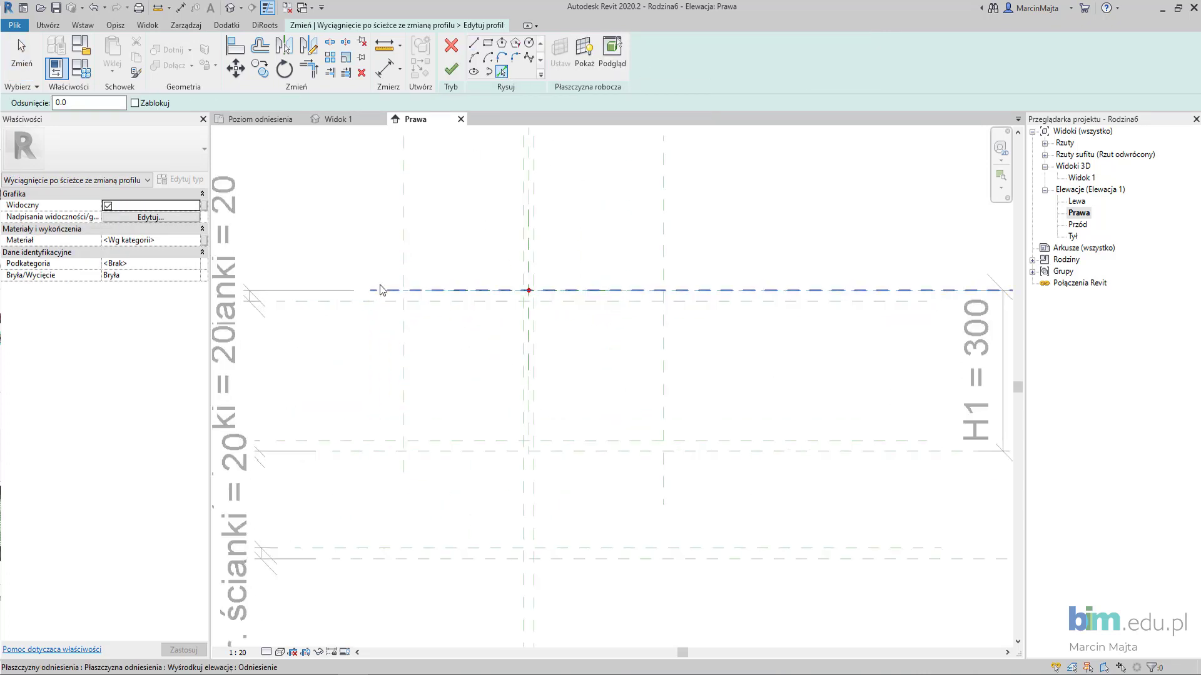
click(380, 289)
click(723, 302)
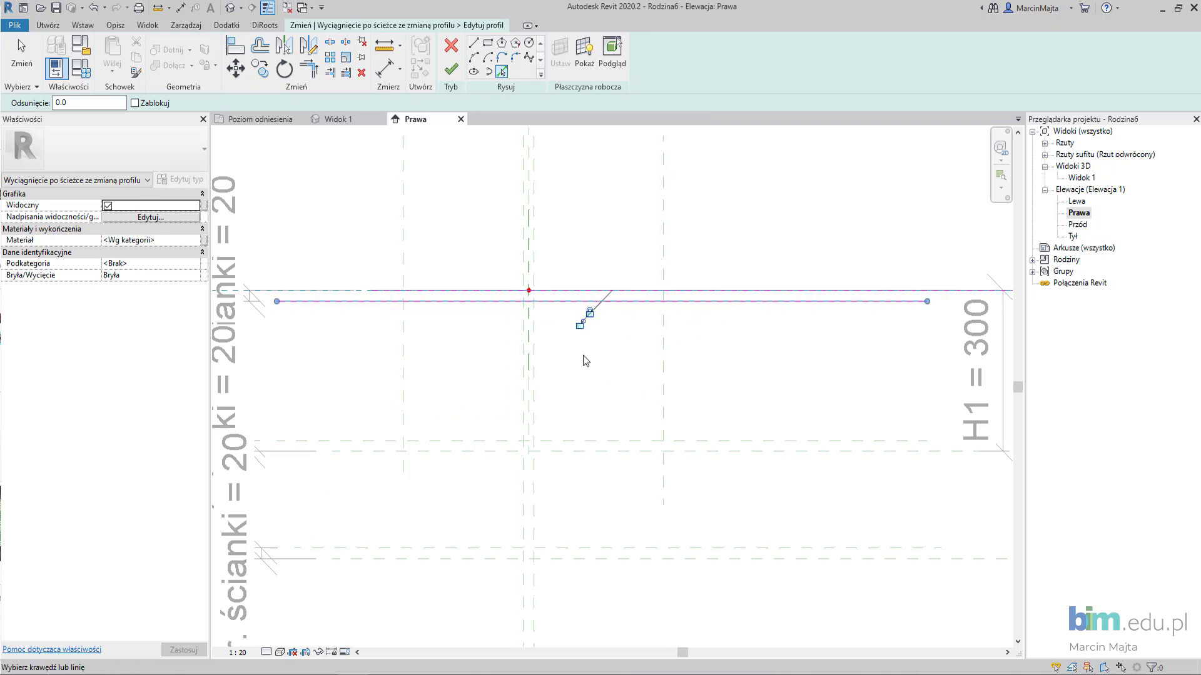
- Pick the lower reference planes and reference line as locked sketch lines at H1 and H2
middle_drag(576, 386, 475, 309)
click(519, 369)
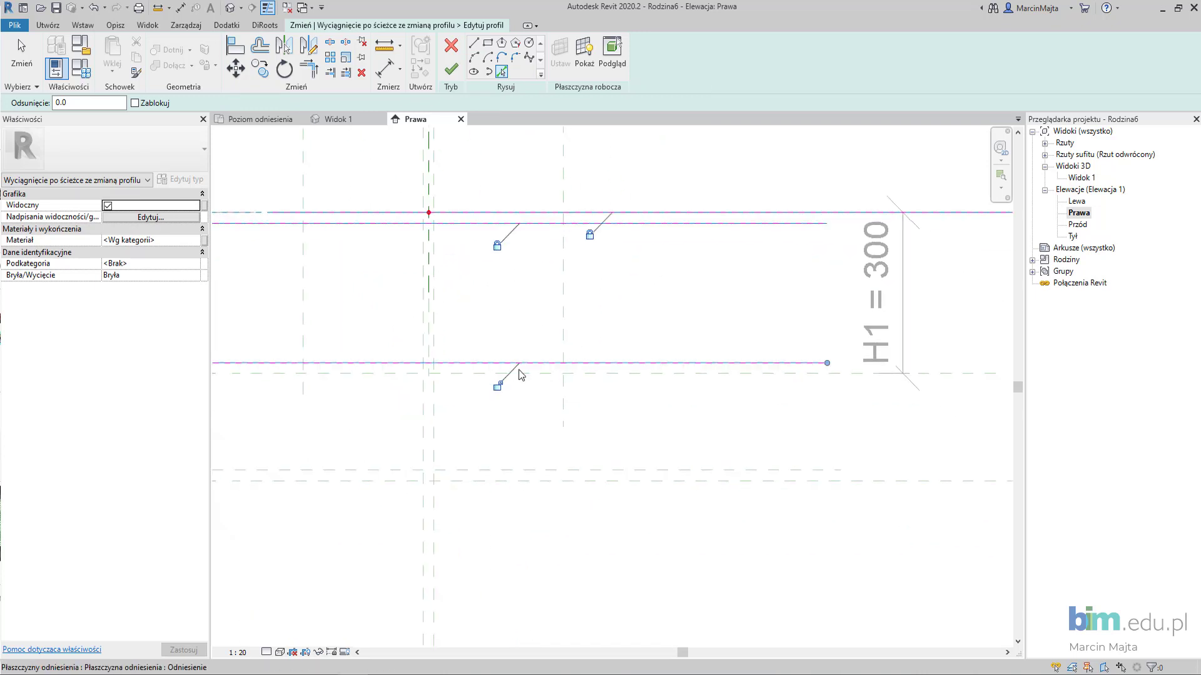
click(618, 375)
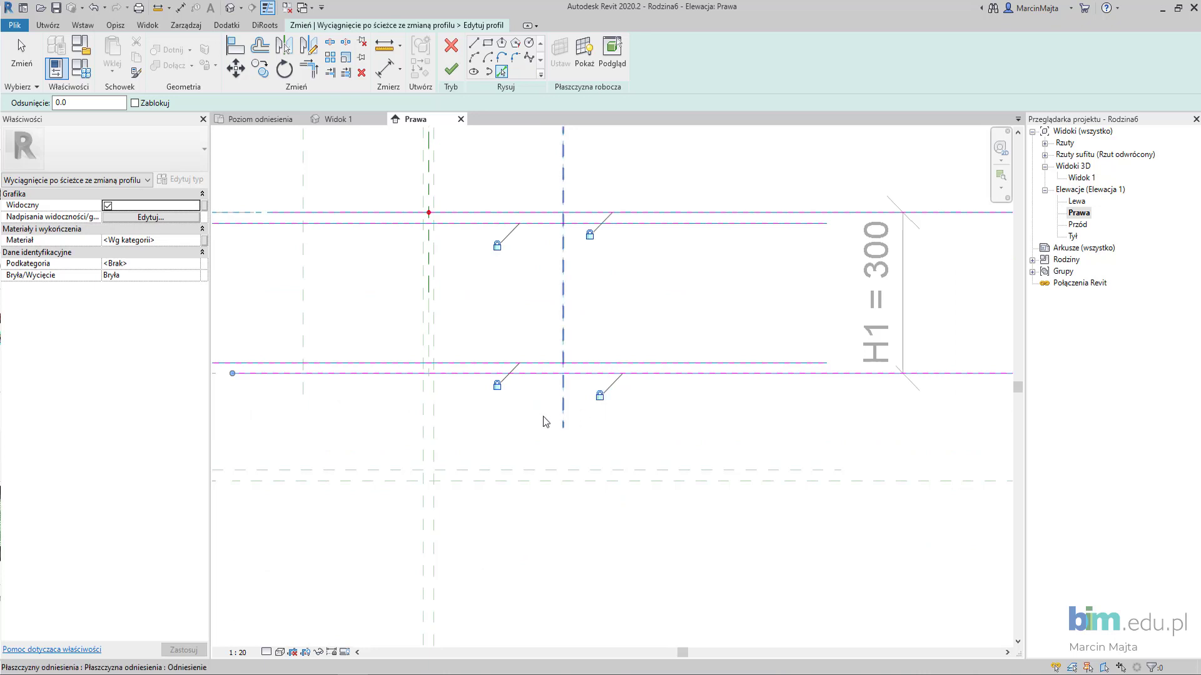
scroll(539, 415, down, 2)
click(492, 390)
scroll(492, 391, down, 1)
click(597, 448)
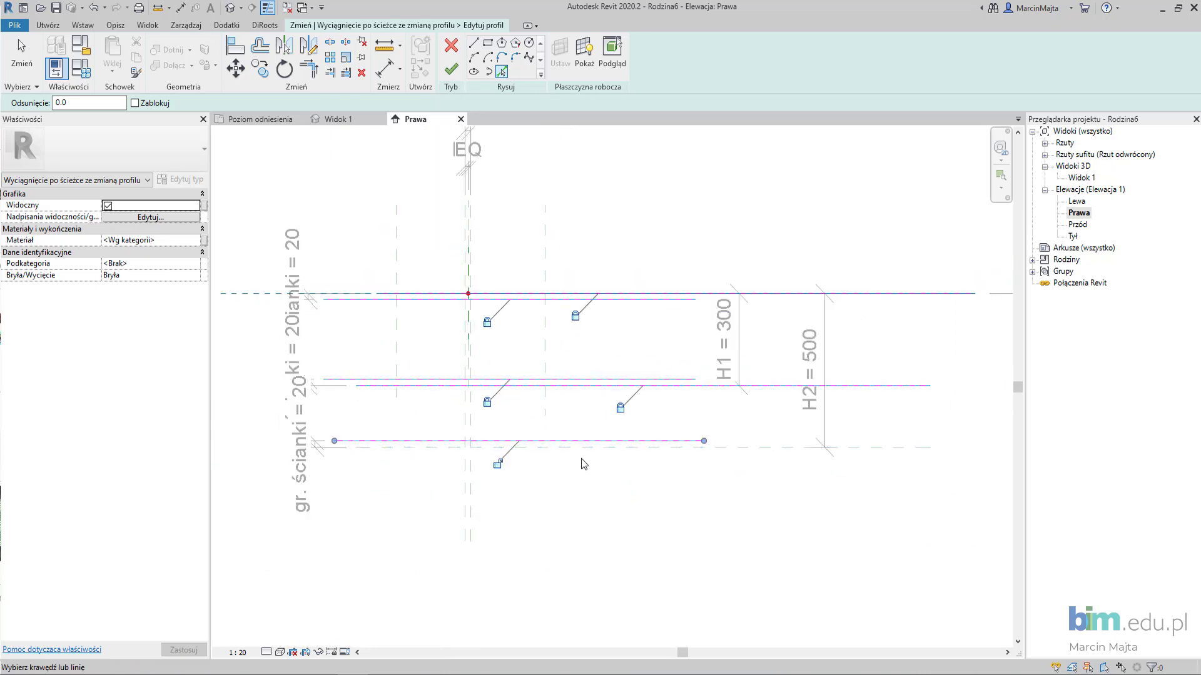
click(616, 466)
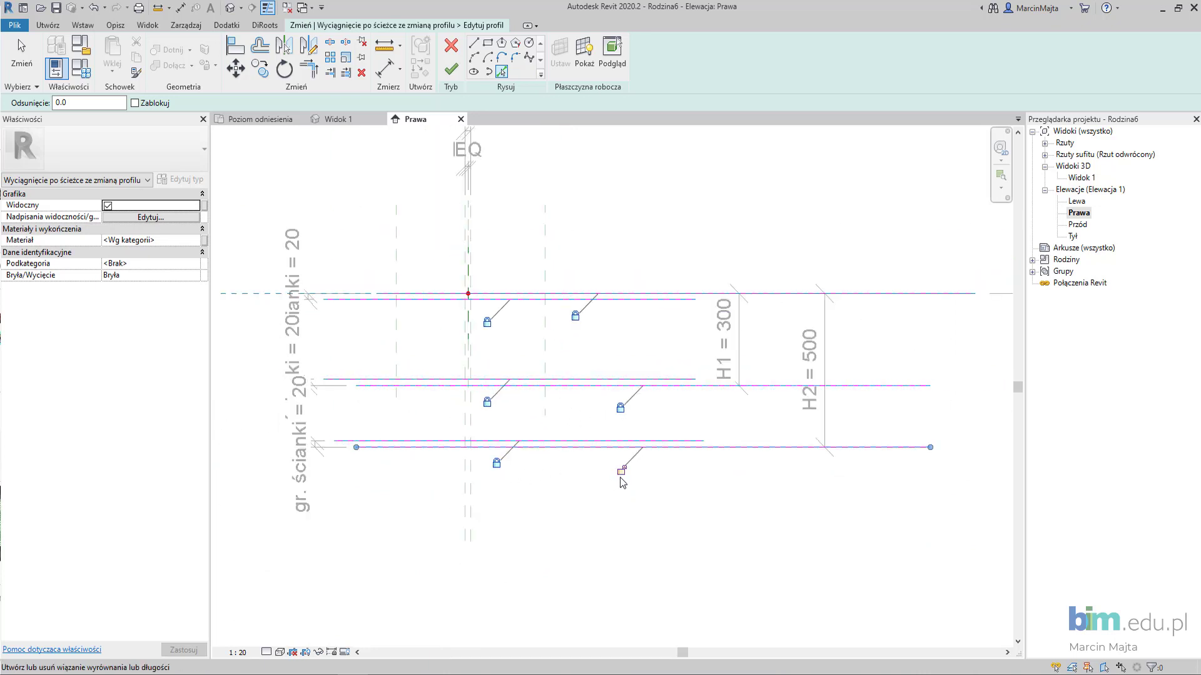
- Add a sketch line along the vertical web reference plane and view the whole profile
scroll(492, 487, down, 1)
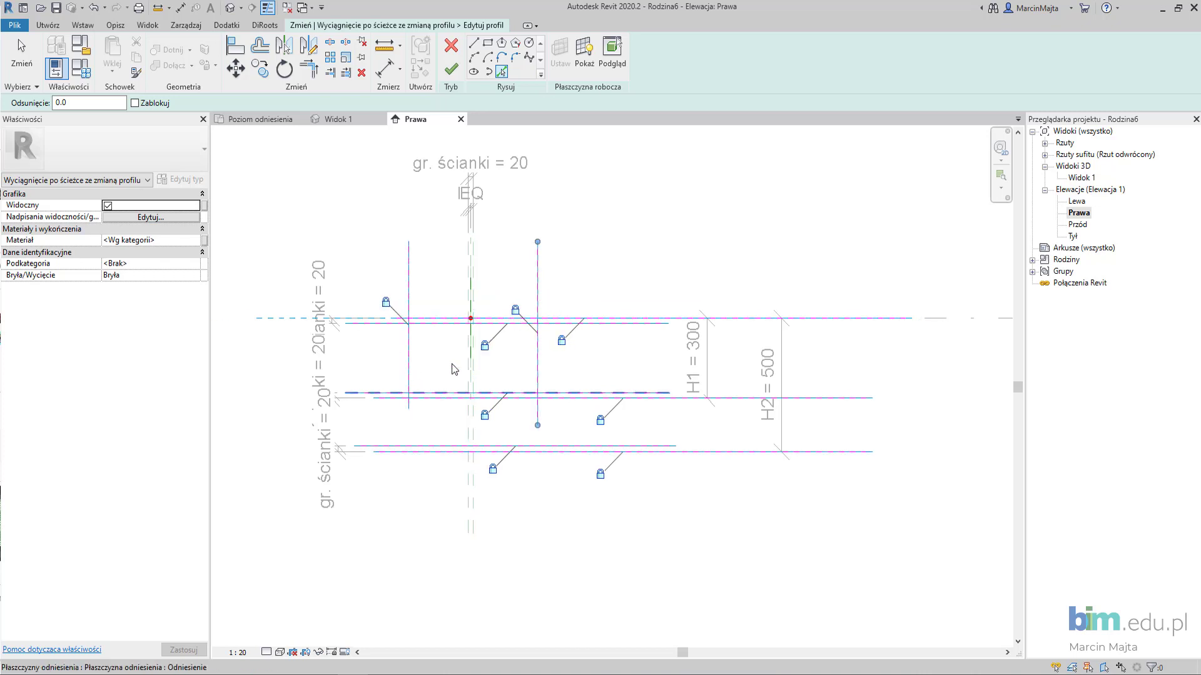
scroll(466, 357, up, 2)
scroll(478, 351, up, 2)
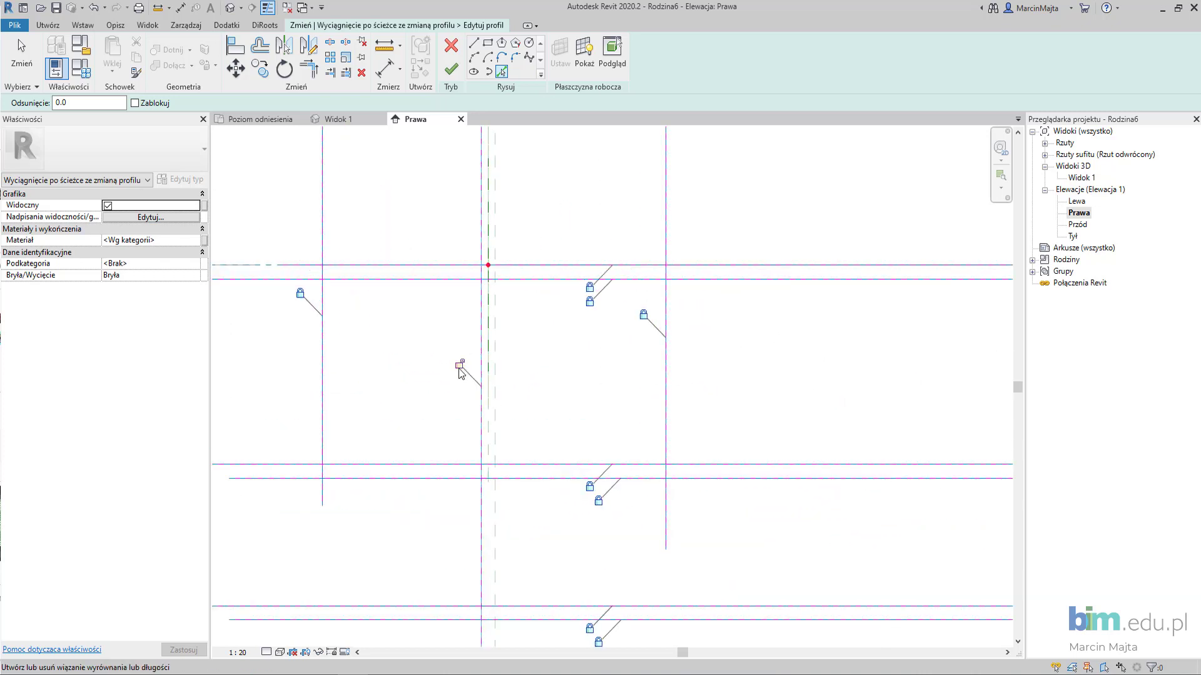
click(494, 376)
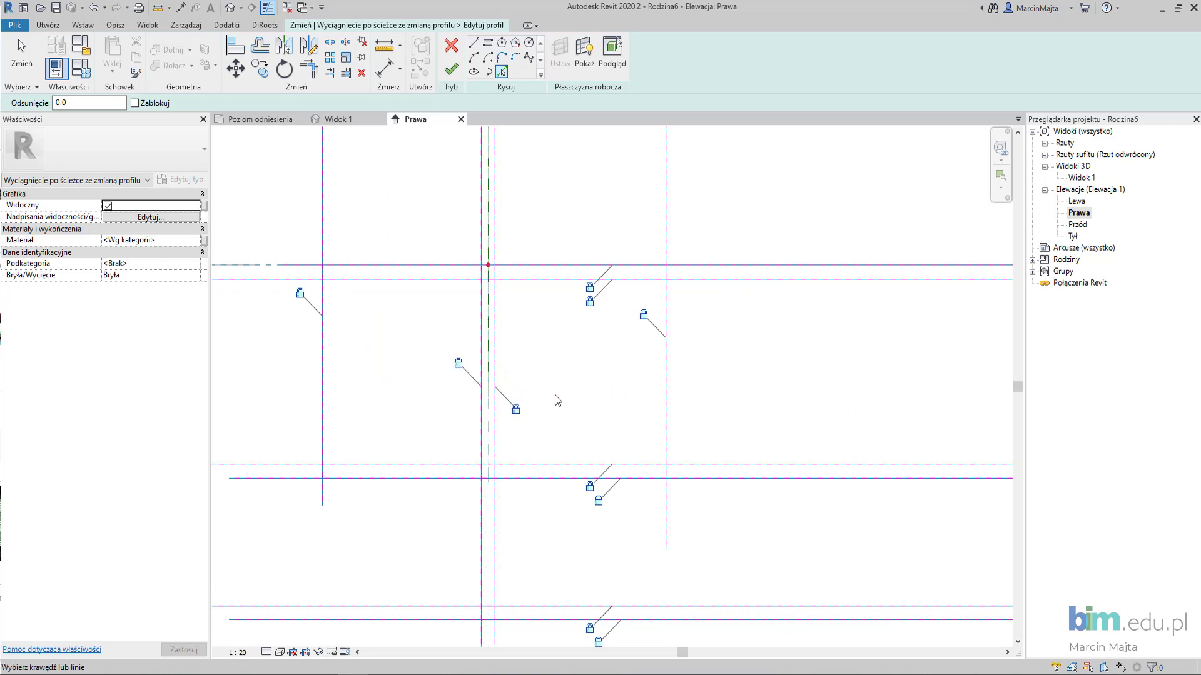
scroll(554, 395, down, 2)
middle_drag(556, 389, 546, 385)
- Split the vertical and web sketch lines (SL) at the flange intersections
key(Escape)
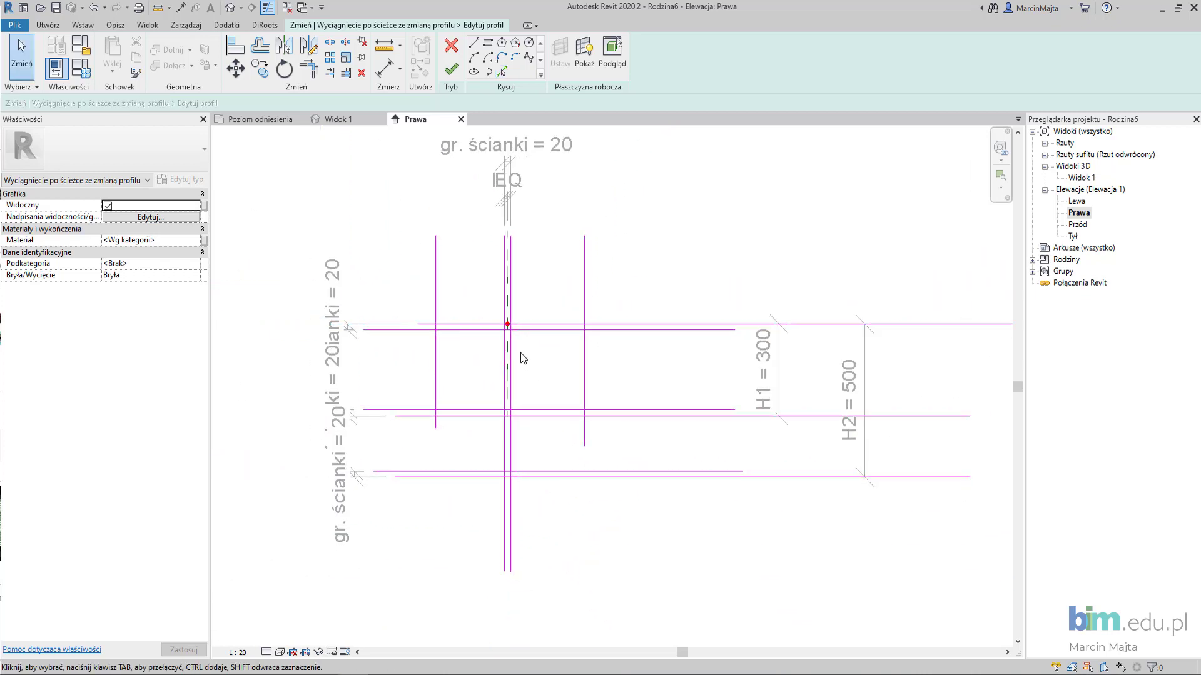
key(s)
key(l)
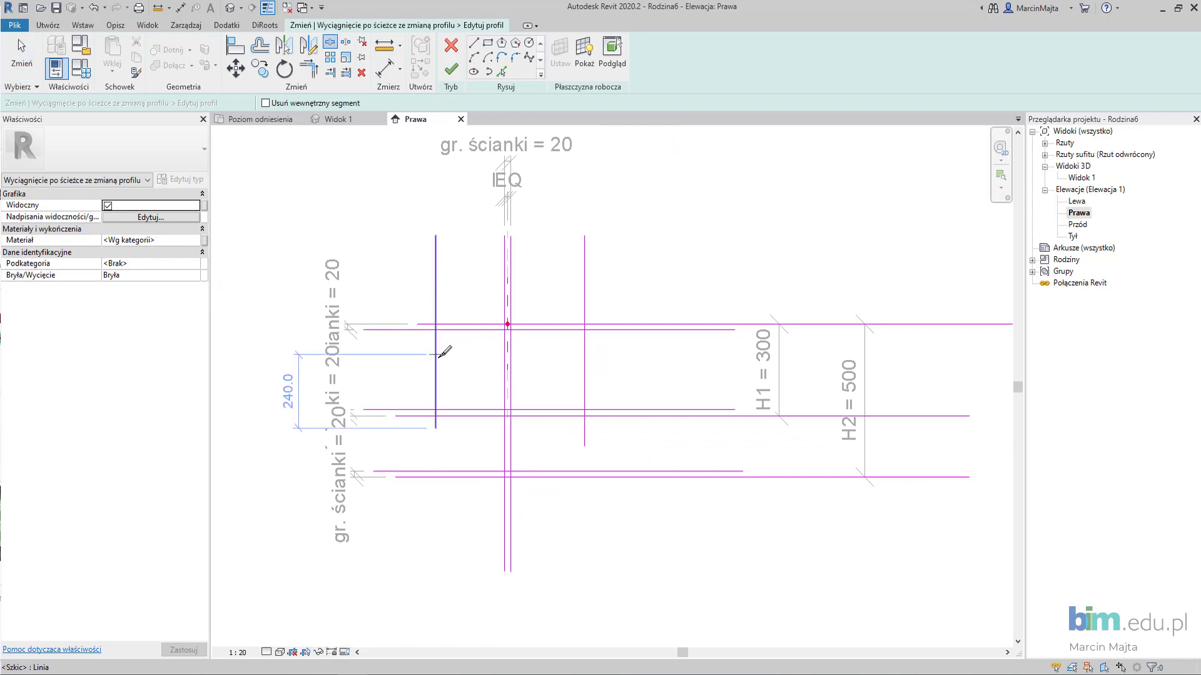
click(436, 353)
click(584, 368)
scroll(522, 320, up, 2)
scroll(522, 322, up, 1)
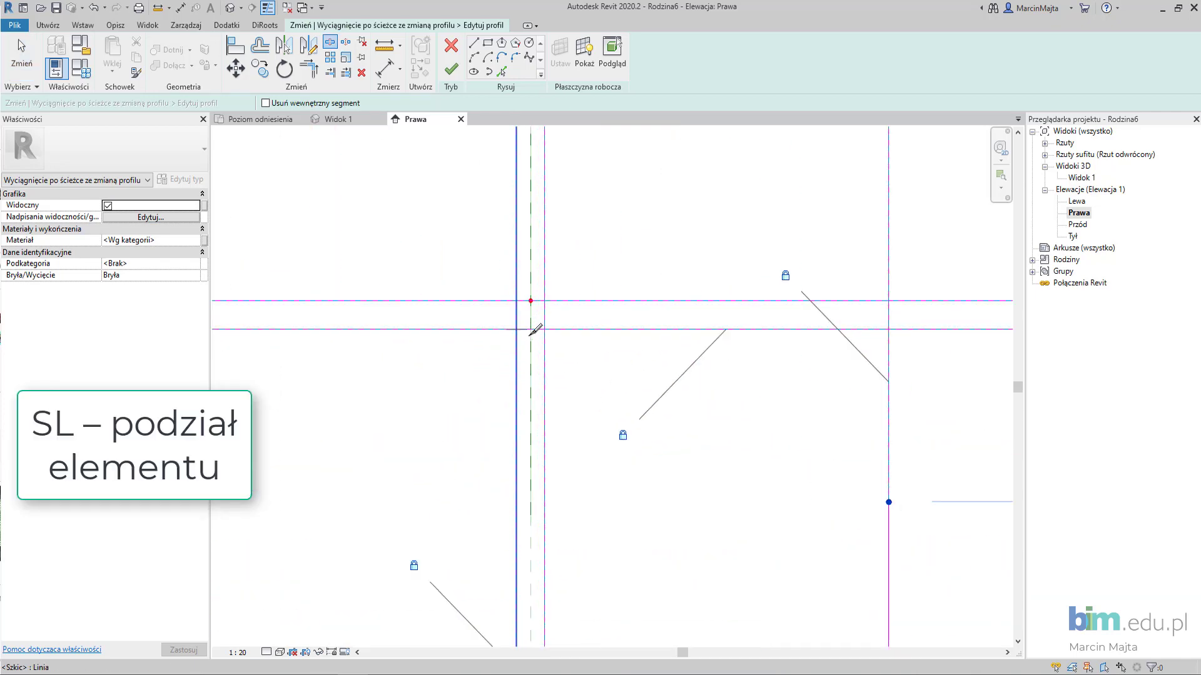
click(521, 327)
scroll(519, 350, down, 2)
scroll(510, 367, down, 1)
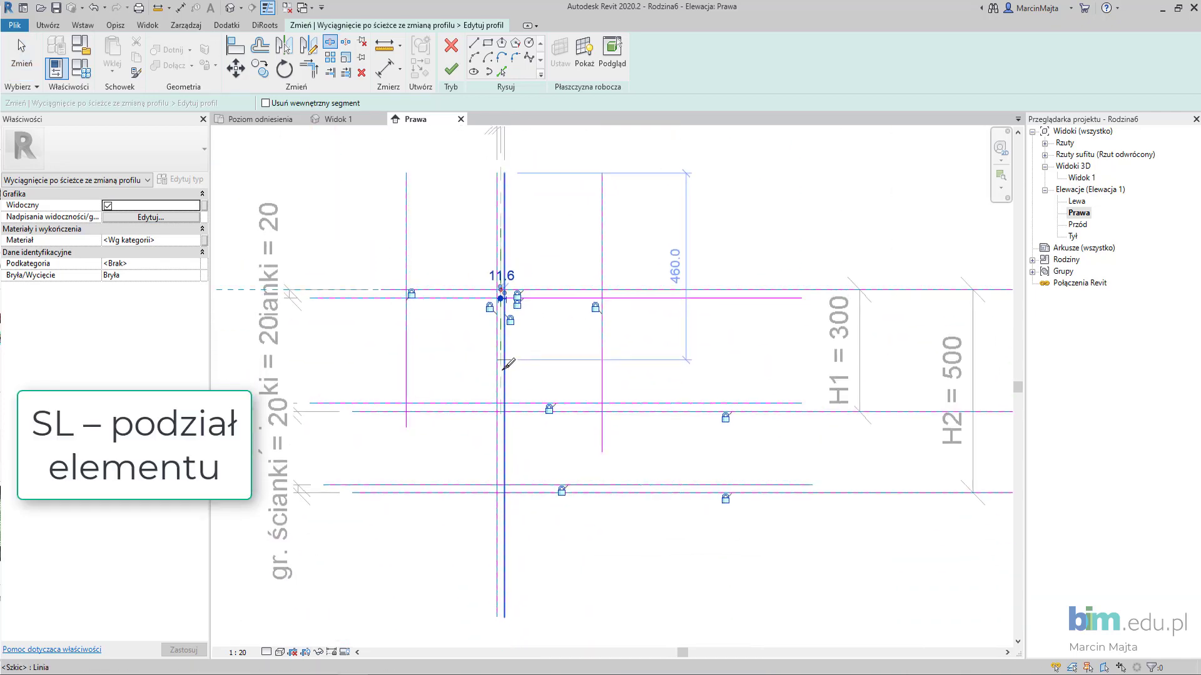
scroll(438, 429, up, 1)
scroll(516, 384, up, 2)
click(515, 387)
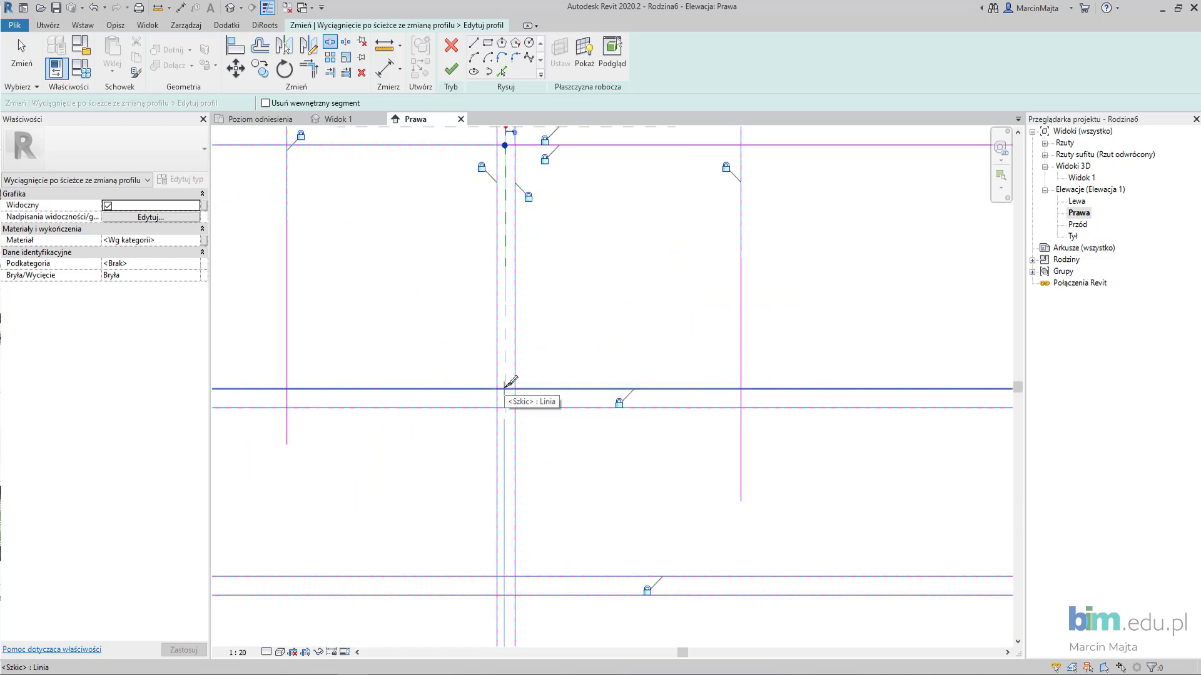
scroll(510, 400, down, 2)
scroll(501, 475, down, 1)
key(Escape)
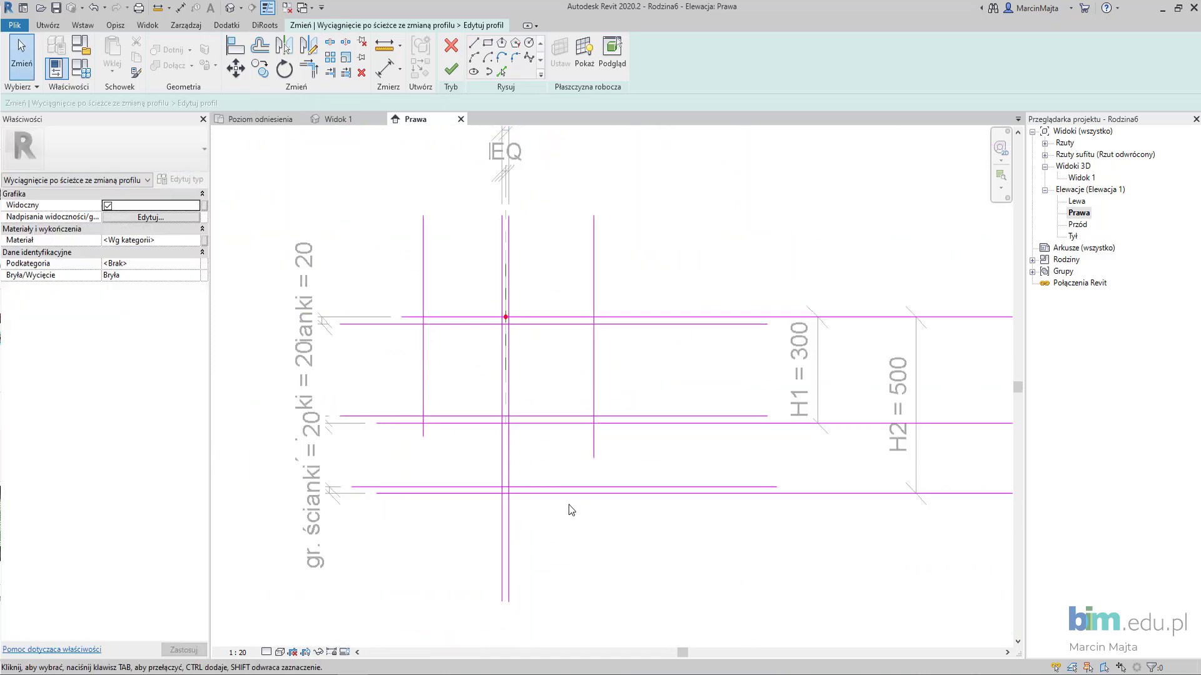
- Delete the two lowest flange lines and trim the lower-left lines into corners with TR
click(555, 486)
key(Delete)
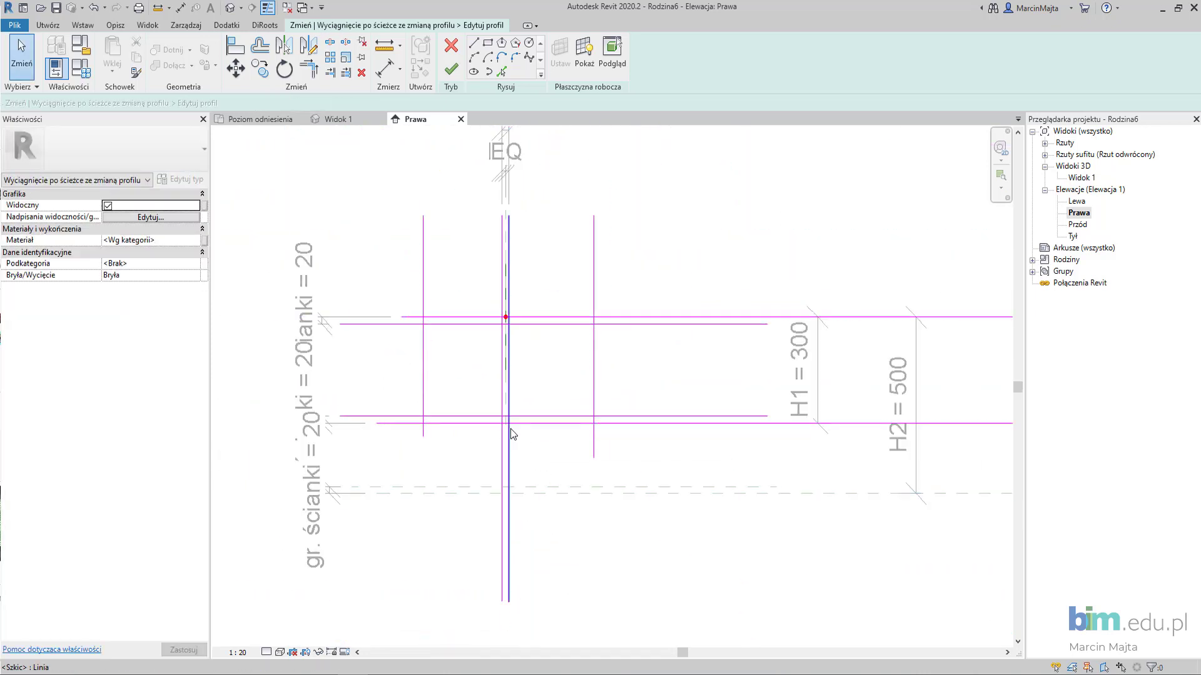
scroll(475, 397, up, 1)
key(t)
key(r)
scroll(438, 426, up, 1)
scroll(383, 451, up, 1)
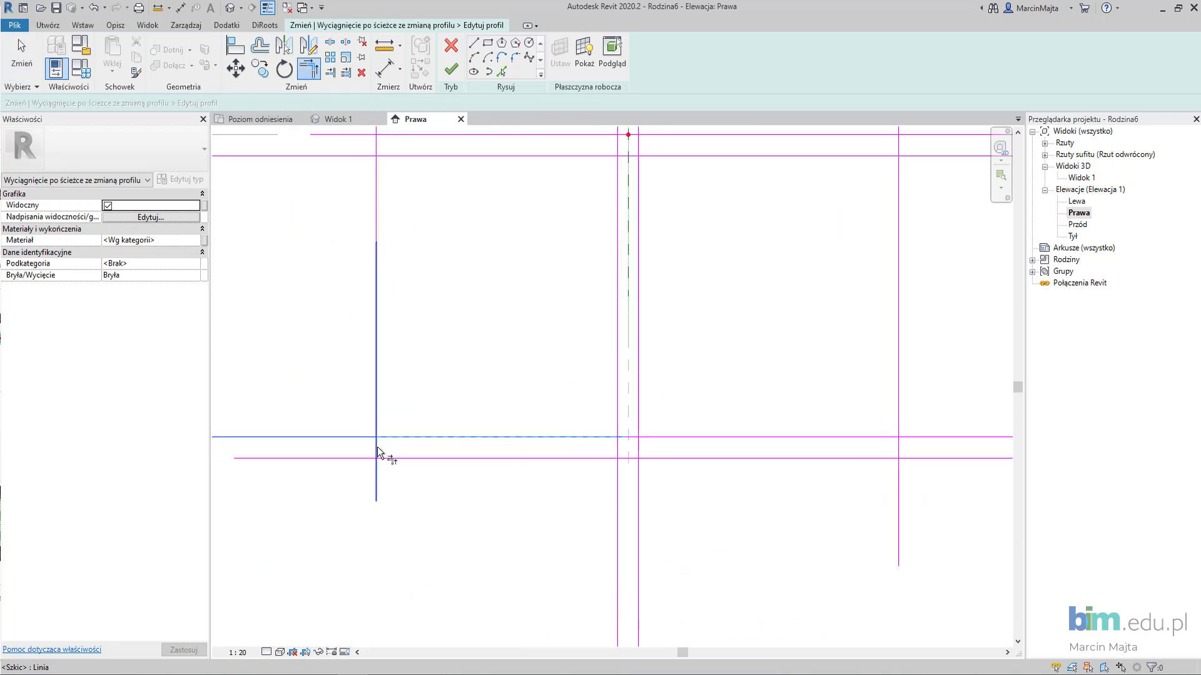
click(378, 453)
click(594, 438)
click(618, 426)
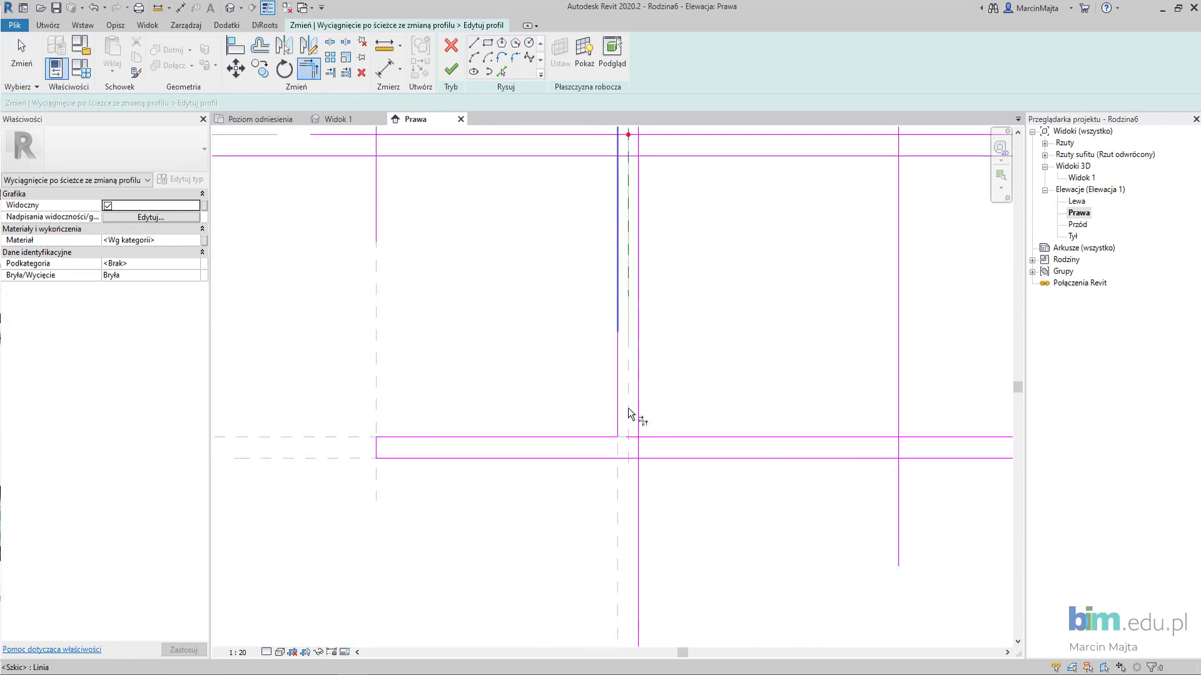
click(659, 436)
- Trim the right-hand lower flange ends into corners
scroll(662, 424, down, 2)
scroll(670, 375, up, 2)
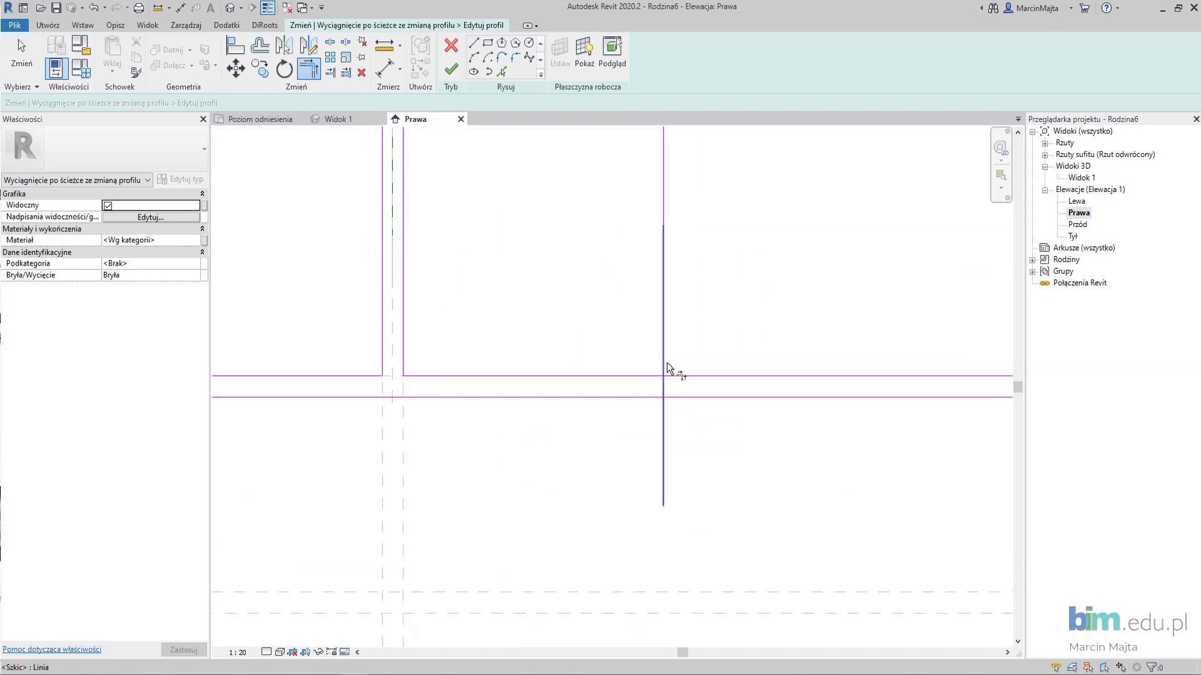
scroll(652, 389, up, 1)
click(669, 391)
click(657, 379)
click(669, 403)
click(617, 412)
scroll(617, 412, down, 2)
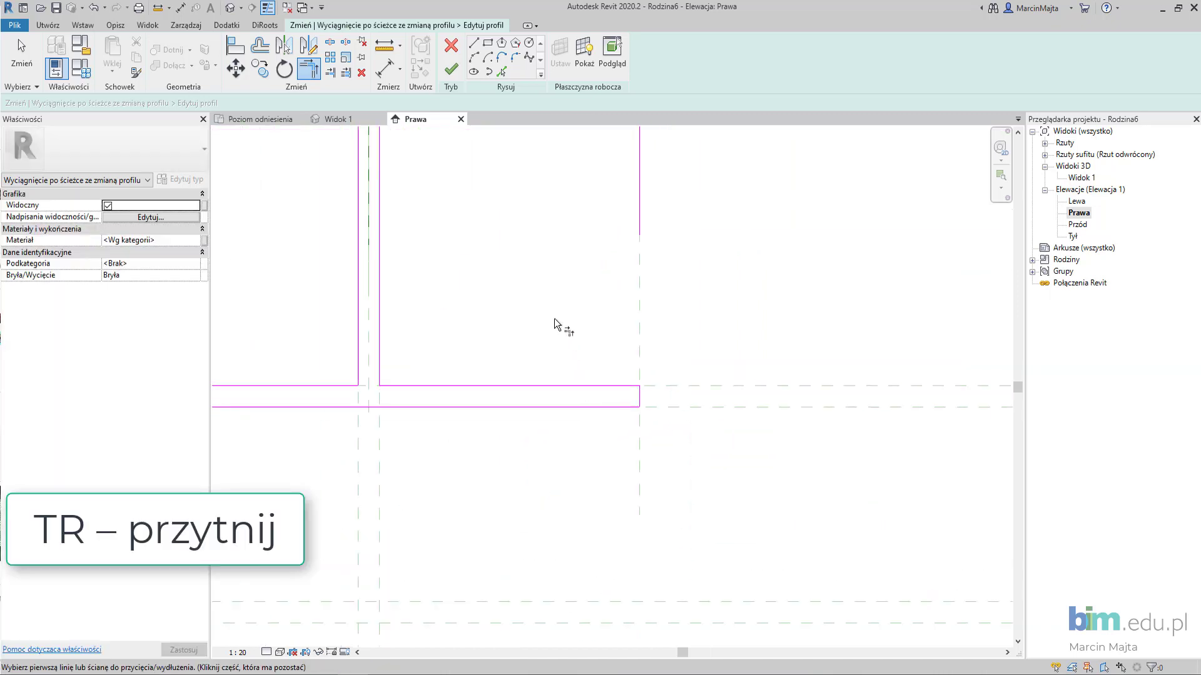
middle_drag(560, 327, 544, 400)
- Trim the upper flange and web junctions into corners, closing the I-profile
scroll(636, 294, up, 1)
click(646, 291)
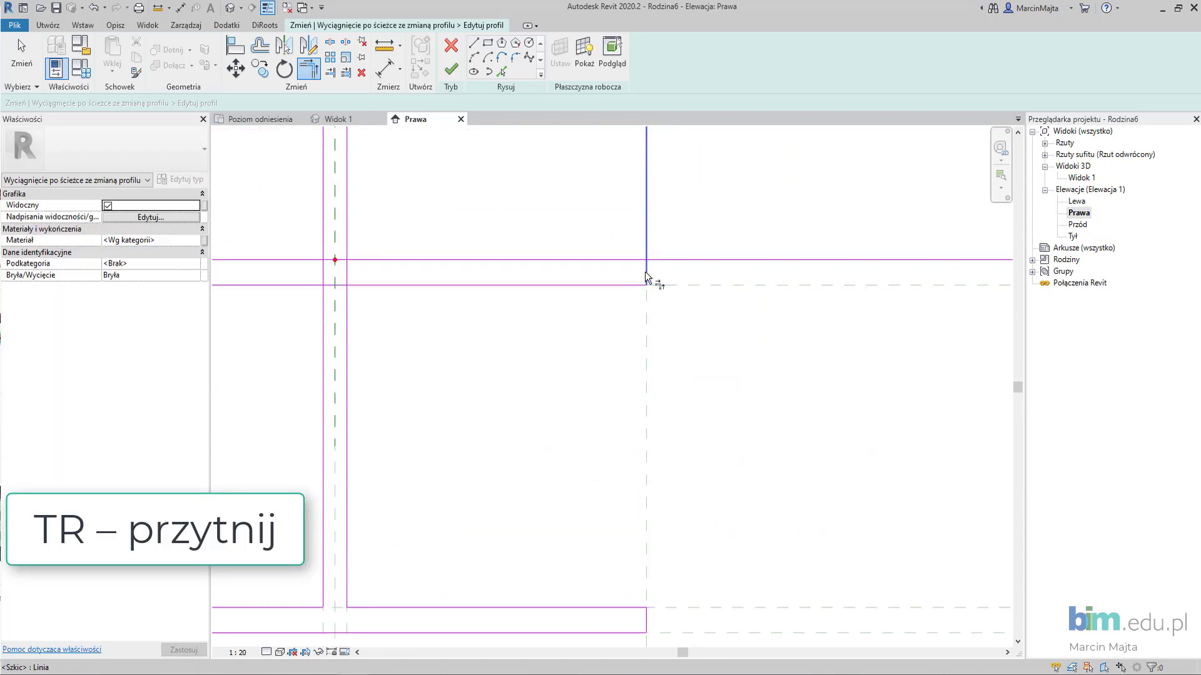
scroll(592, 349, down, 2)
click(438, 314)
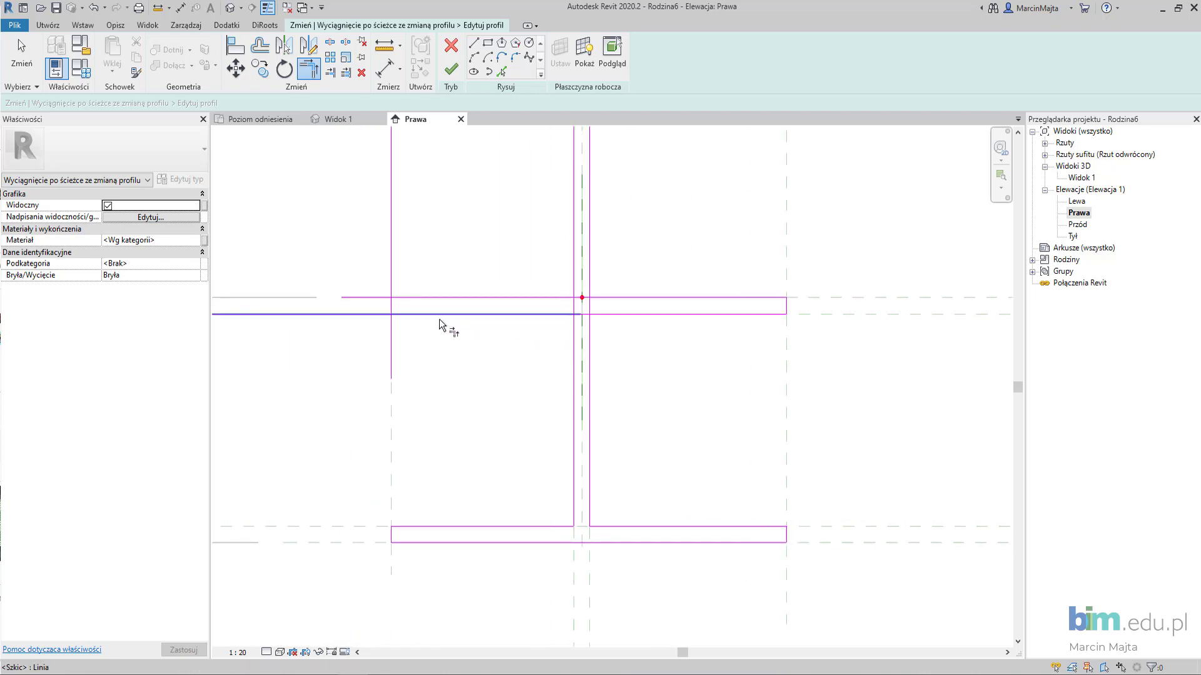
click(392, 308)
click(541, 298)
scroll(544, 306, up, 2)
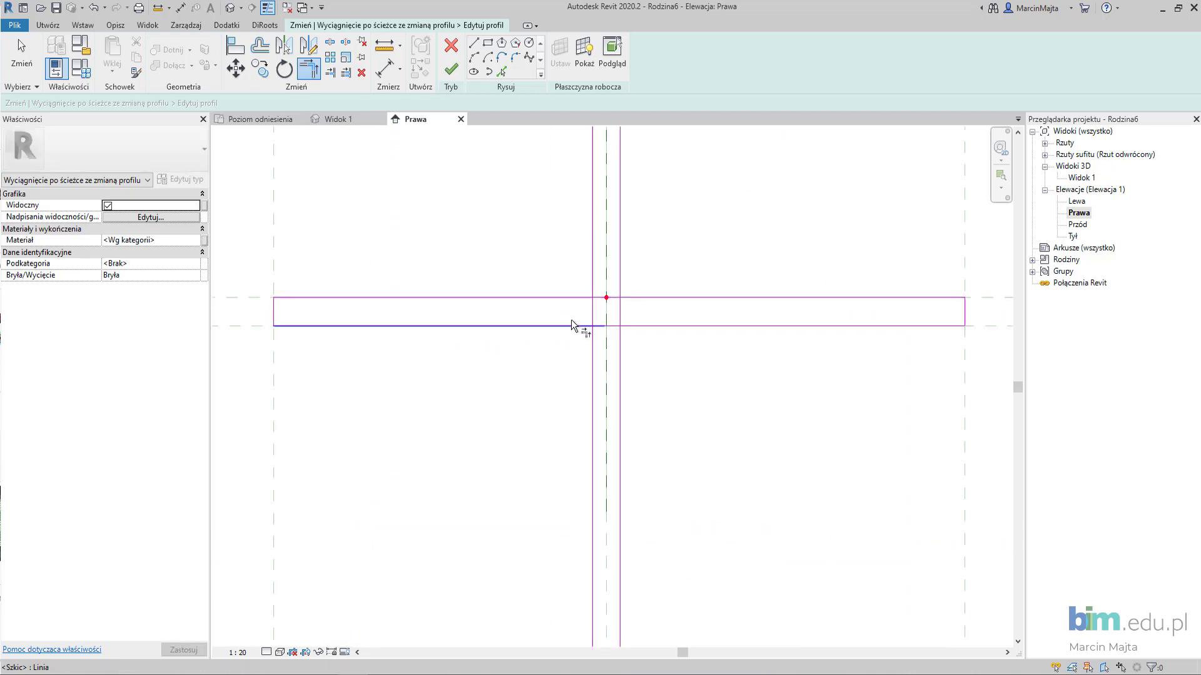
click(571, 324)
click(594, 348)
click(623, 362)
click(638, 334)
click(621, 360)
scroll(624, 366, down, 2)
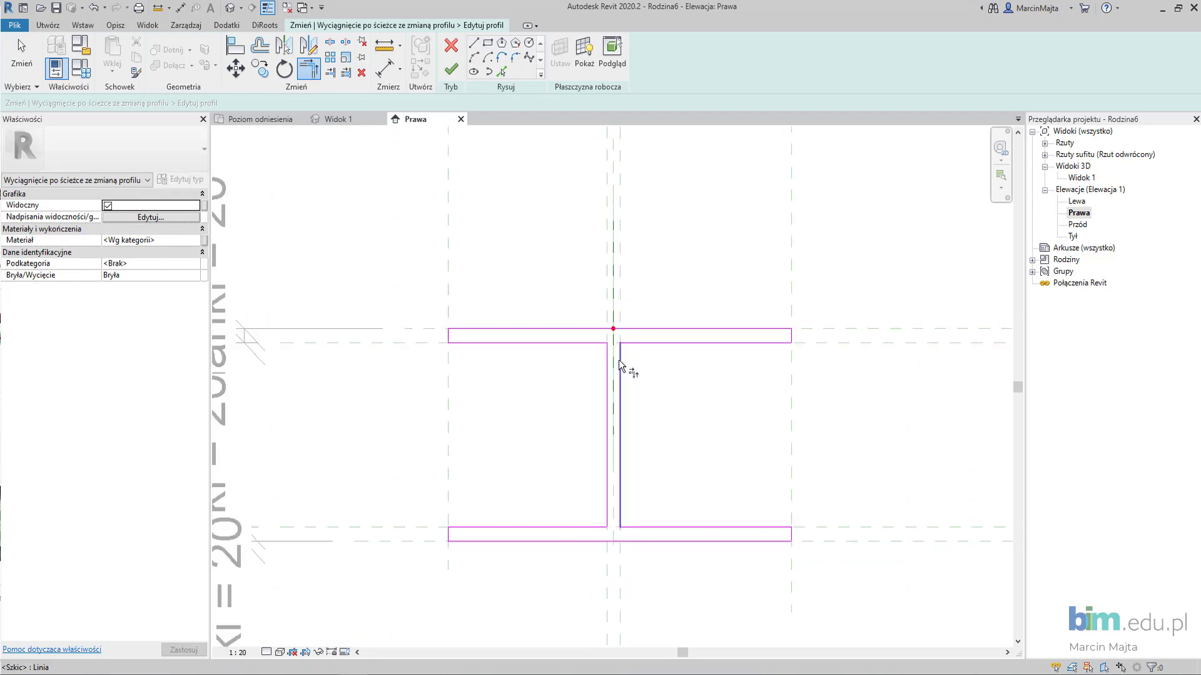
scroll(619, 362, down, 2)
key(Escape)
key(Escape)
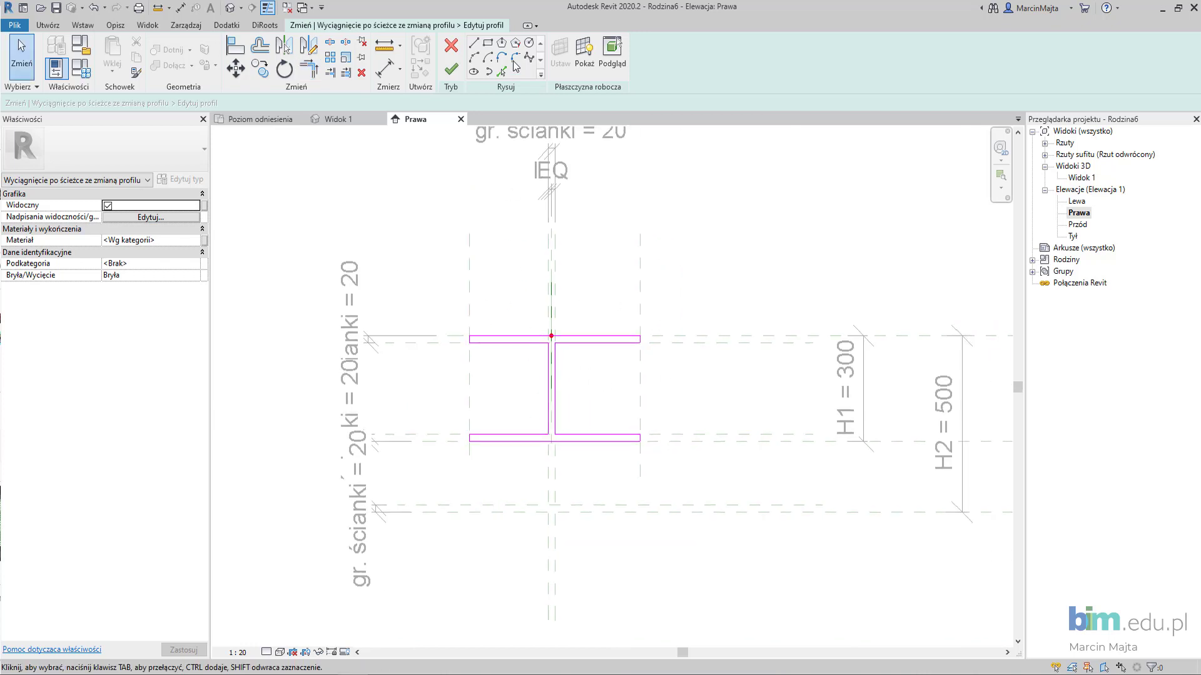
- Fillet the top-left and right flange corners with radius 10 arcs
click(515, 58)
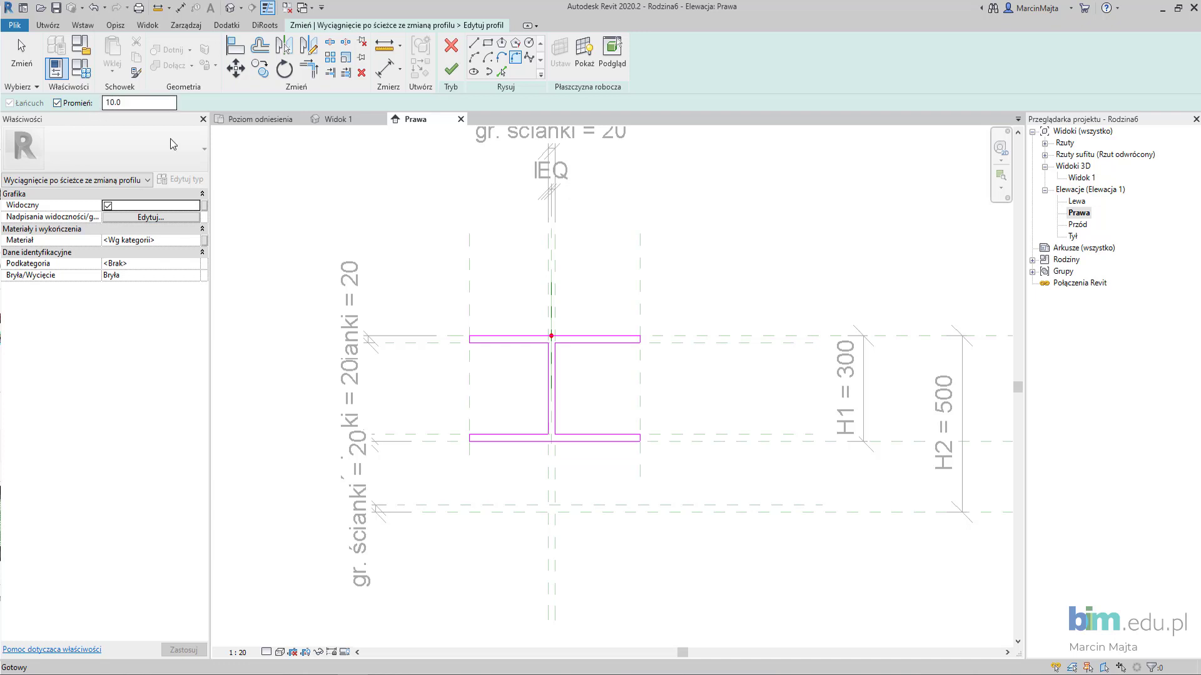
scroll(466, 338, up, 3)
scroll(463, 340, up, 2)
click(473, 340)
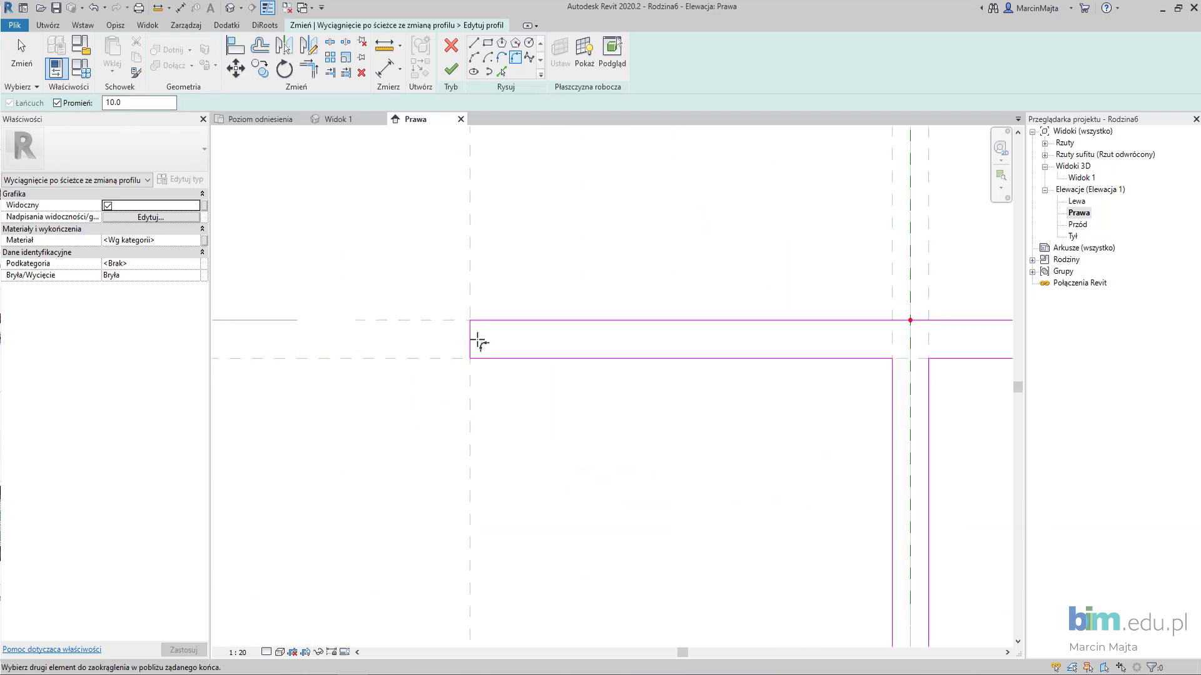
click(521, 358)
scroll(562, 375, down, 3)
scroll(763, 327, up, 2)
click(700, 321)
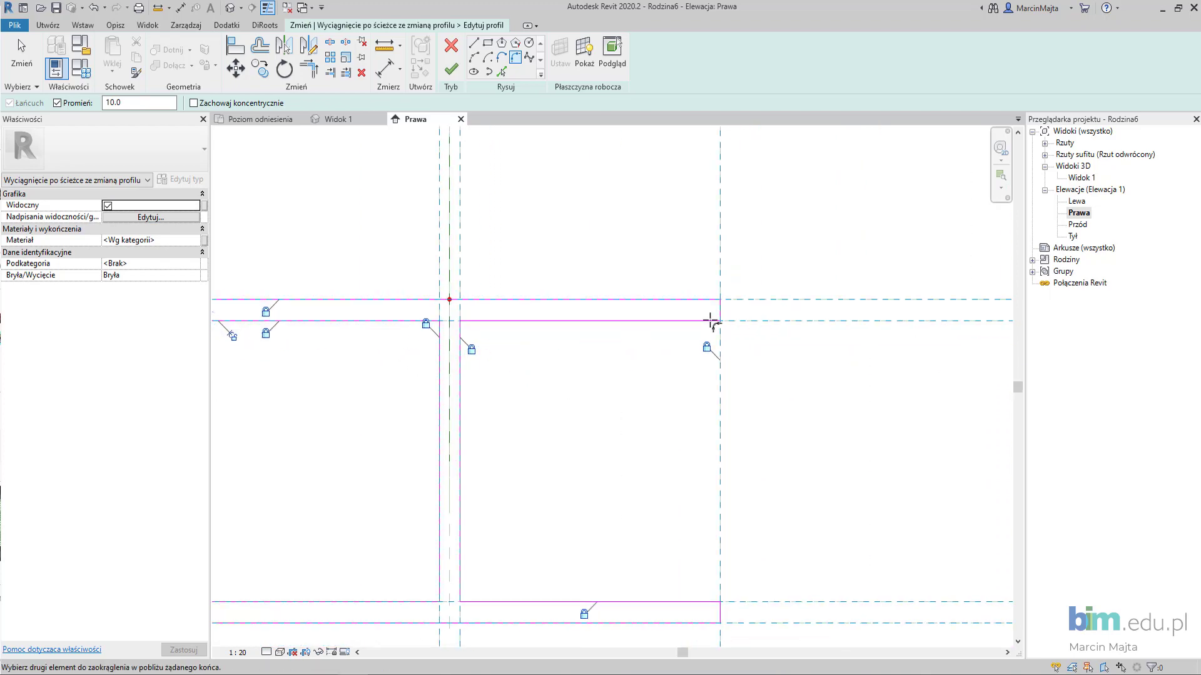
click(720, 341)
- Fillet the remaining left and right flange ends with radius 10
scroll(592, 436, down, 3)
scroll(429, 383, up, 3)
click(455, 356)
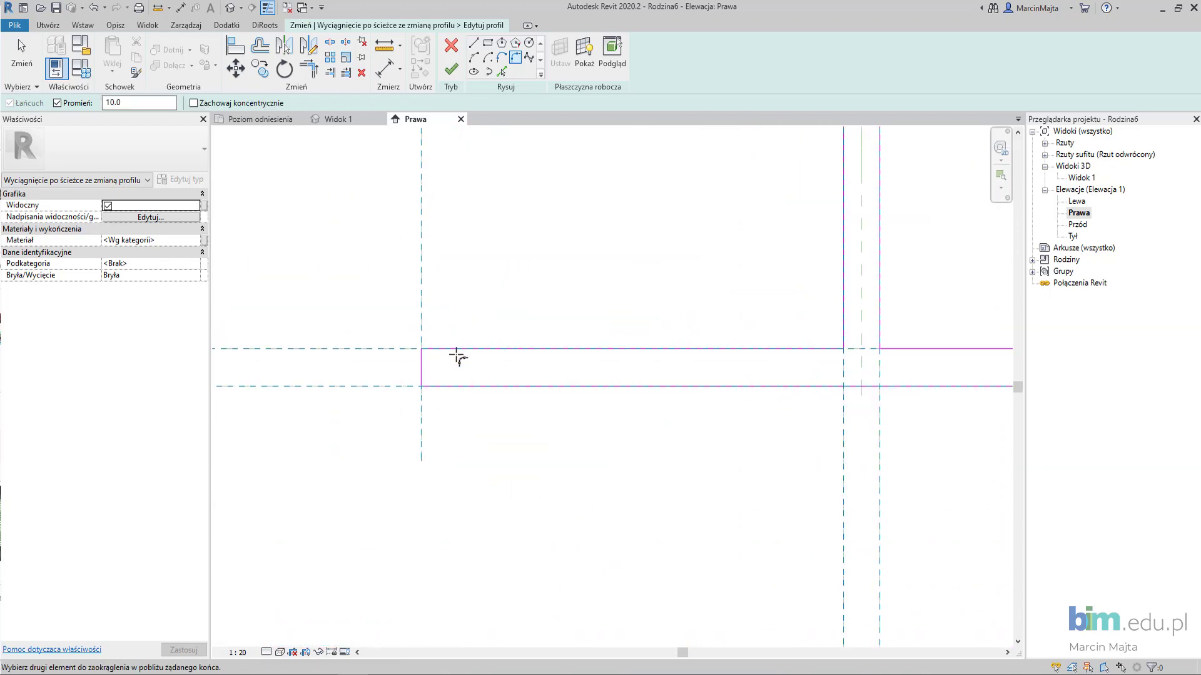
click(551, 387)
scroll(551, 391, down, 2)
click(517, 376)
click(740, 383)
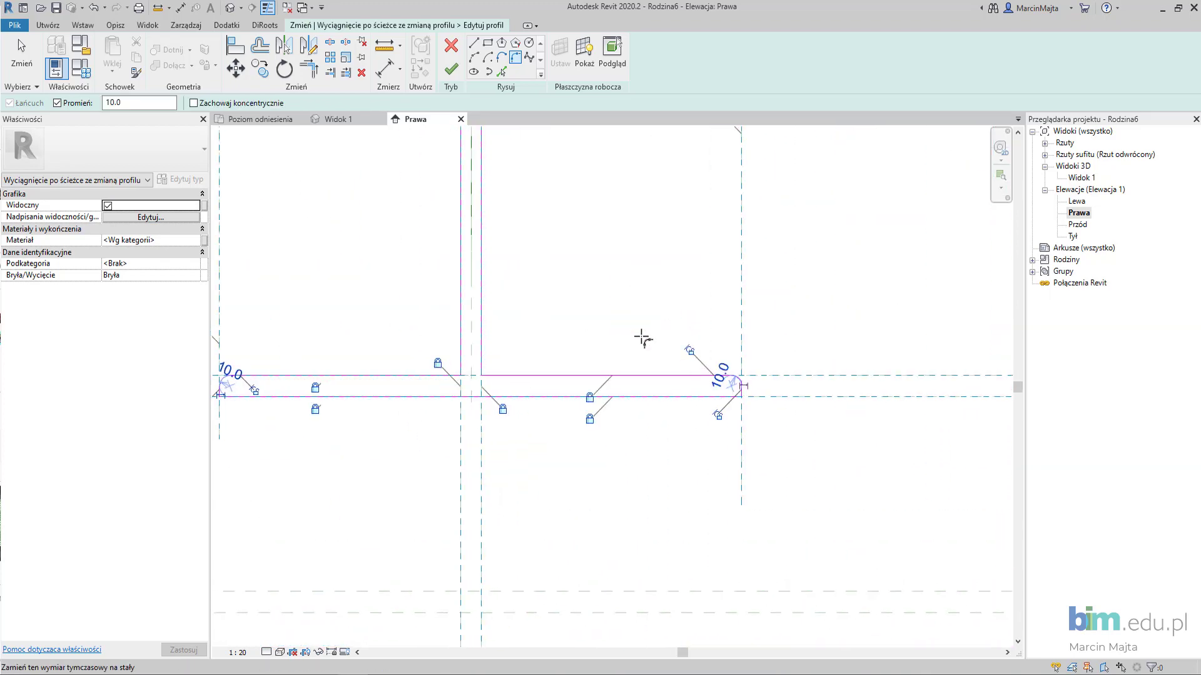
- Change the fillet radius to 15 and round two flange-web junctions
double_click(113, 103)
text(15)
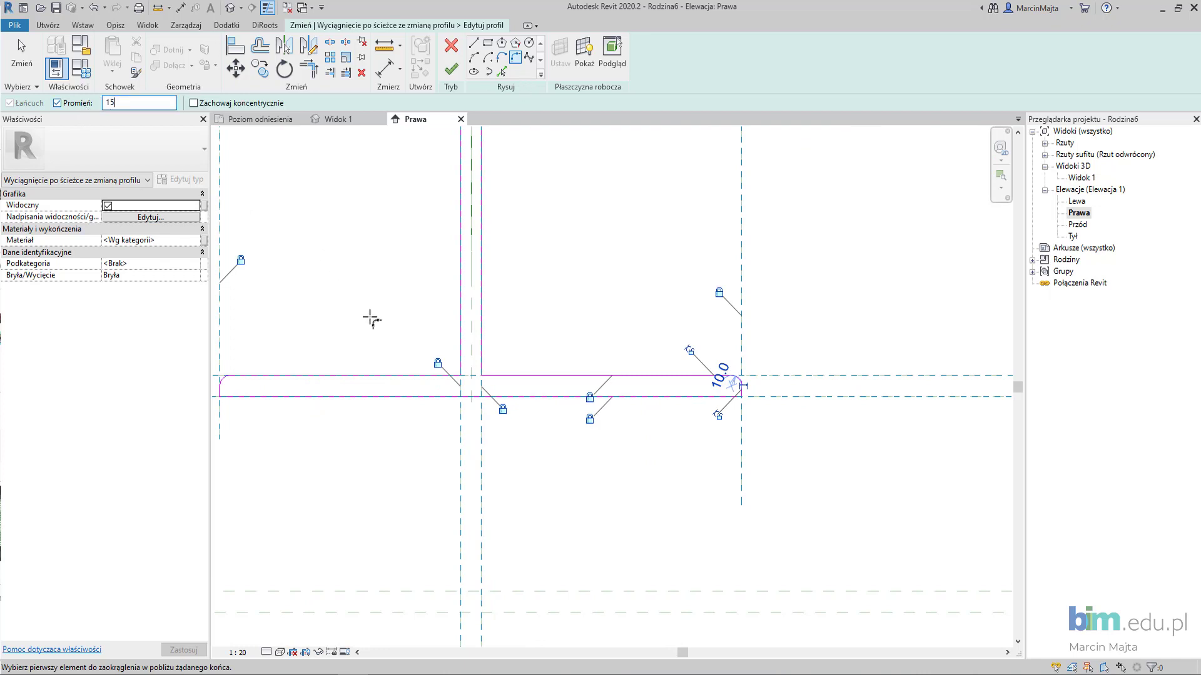
click(408, 375)
click(461, 332)
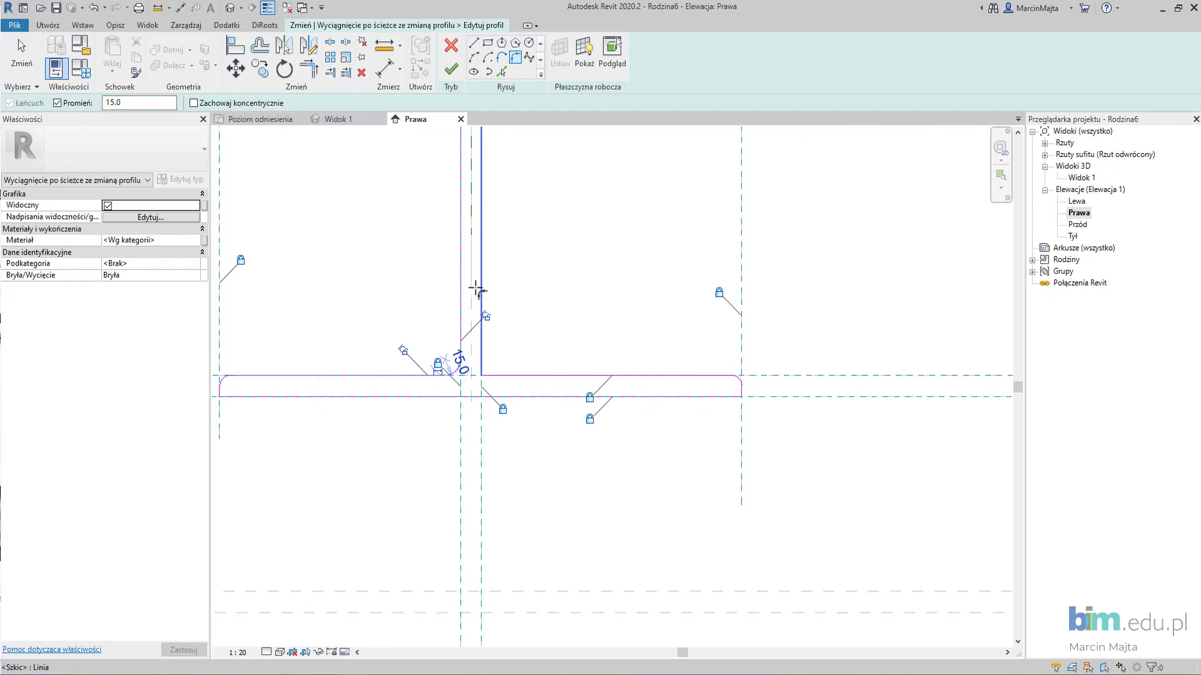
click(478, 291)
click(531, 376)
- Round the web's top-right junction with a radius 15 fillet
scroll(536, 340, down, 1)
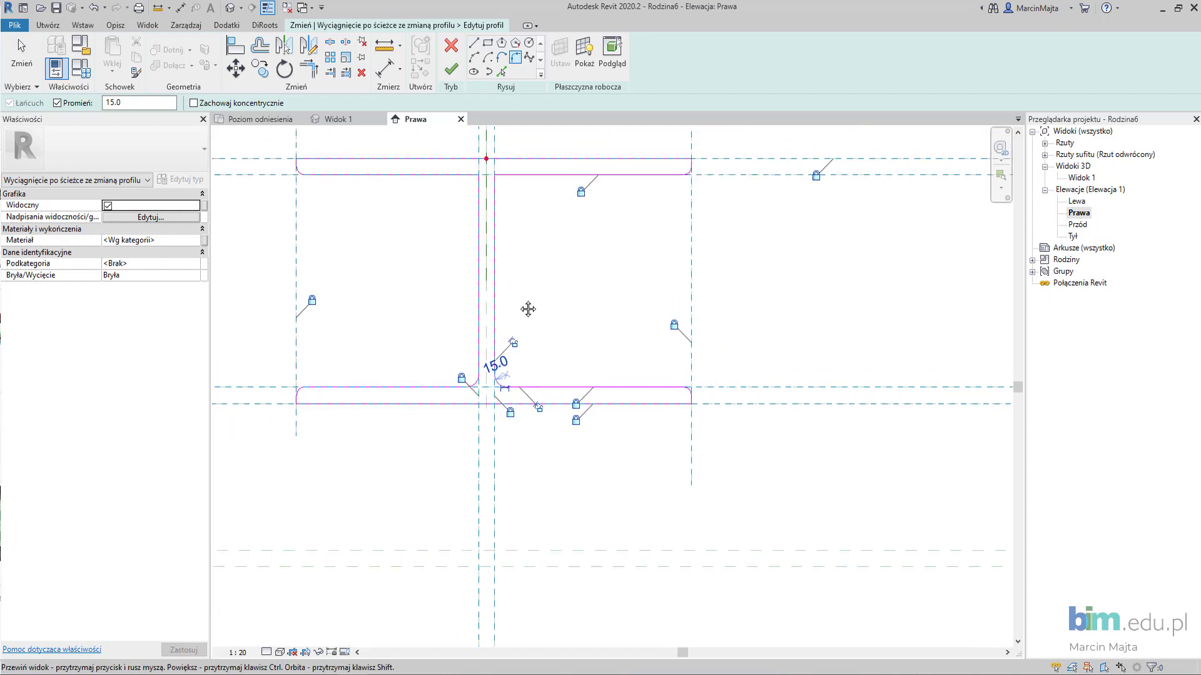
middle_drag(527, 309, 538, 414)
scroll(478, 280, up, 2)
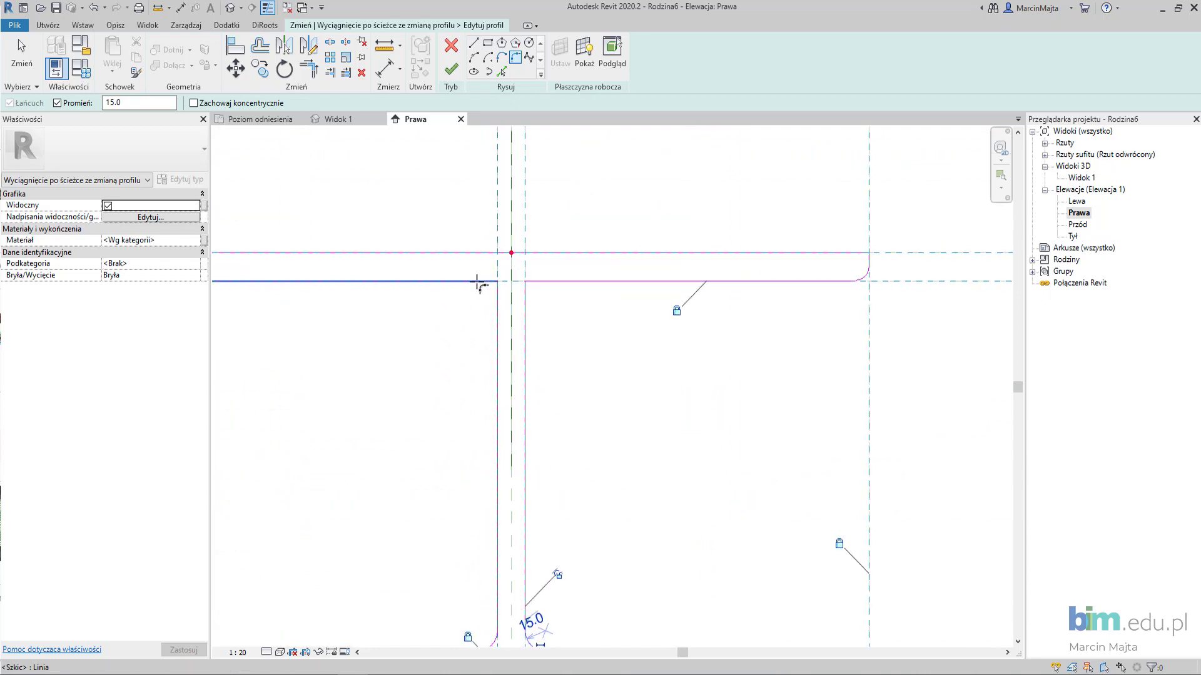
click(477, 281)
click(496, 304)
click(544, 282)
scroll(537, 294, down, 2)
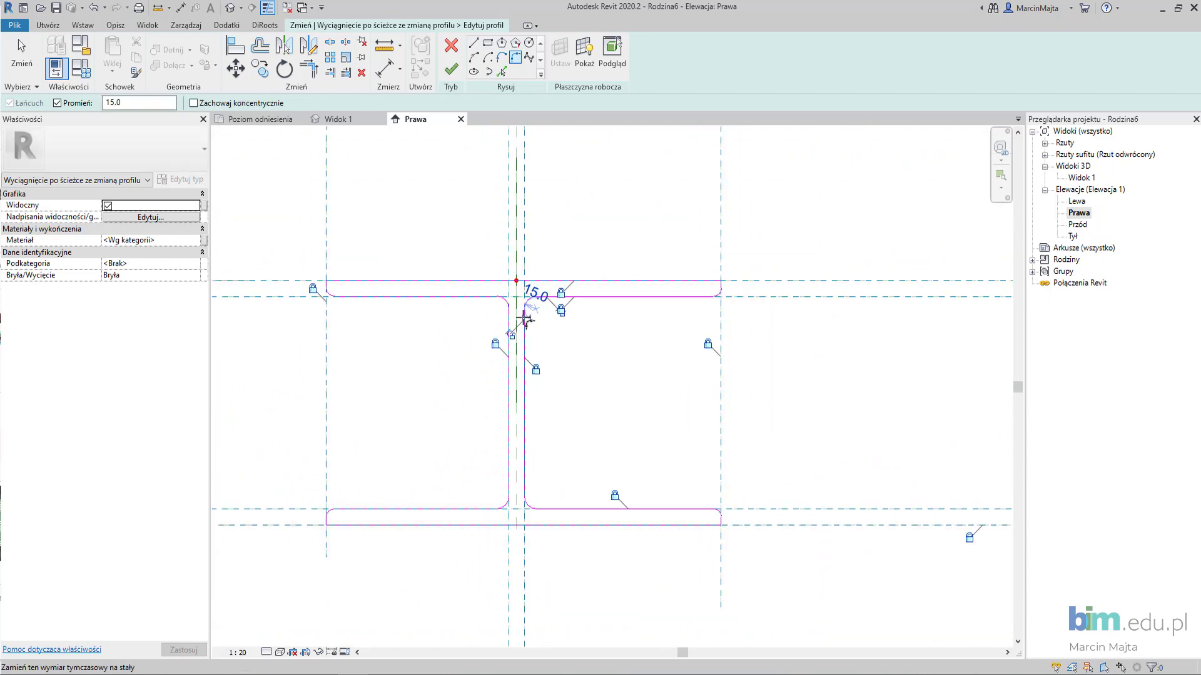
scroll(525, 325, down, 2)
click(413, 220)
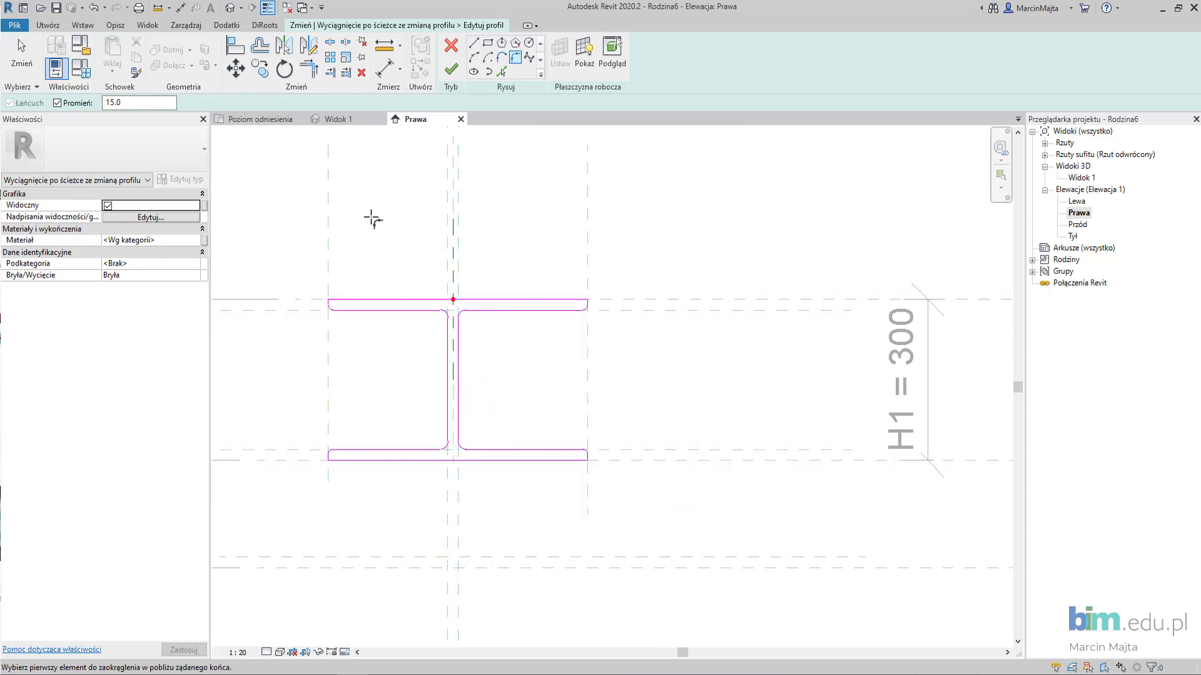
- Add radial dimensions to the upper fillets: 10 at both top flange tips, 15 at both web corners
click(115, 25)
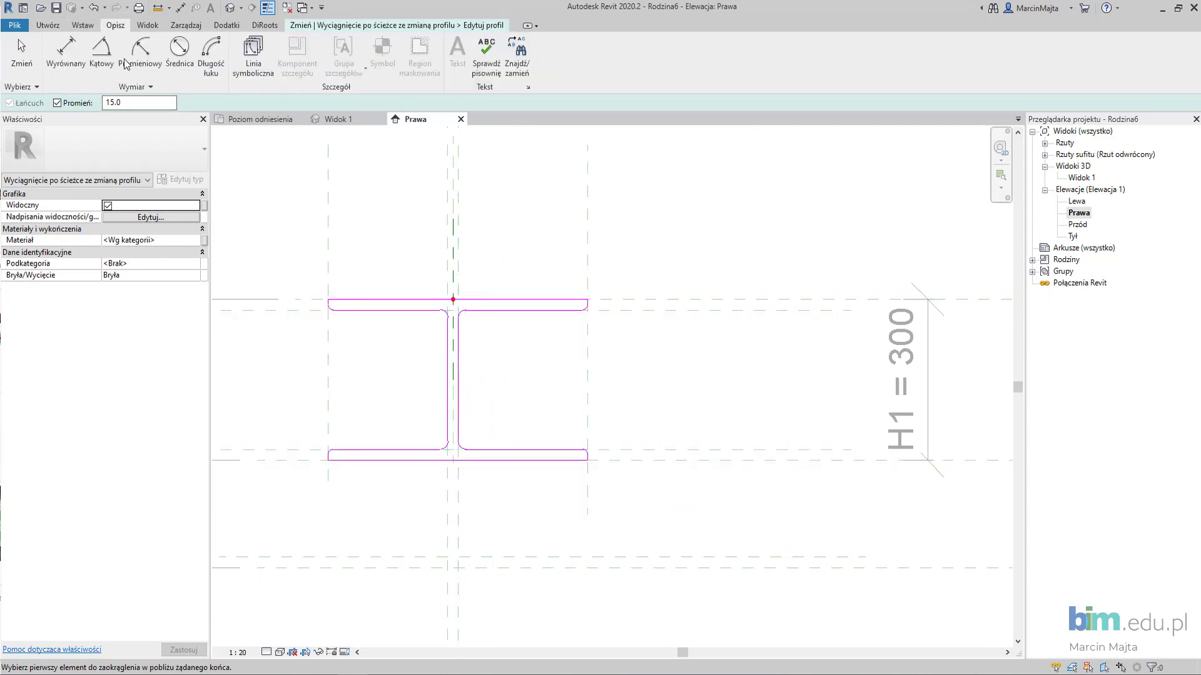
click(150, 68)
scroll(268, 332, up, 2)
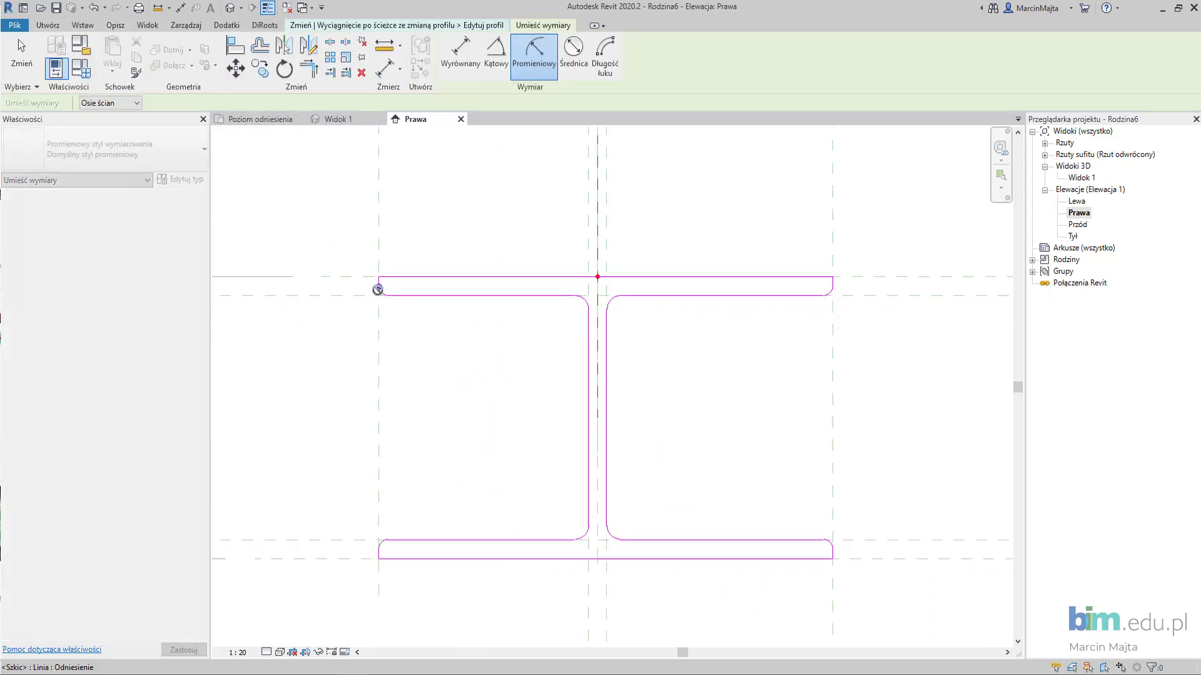
scroll(383, 299, up, 2)
click(391, 300)
click(349, 343)
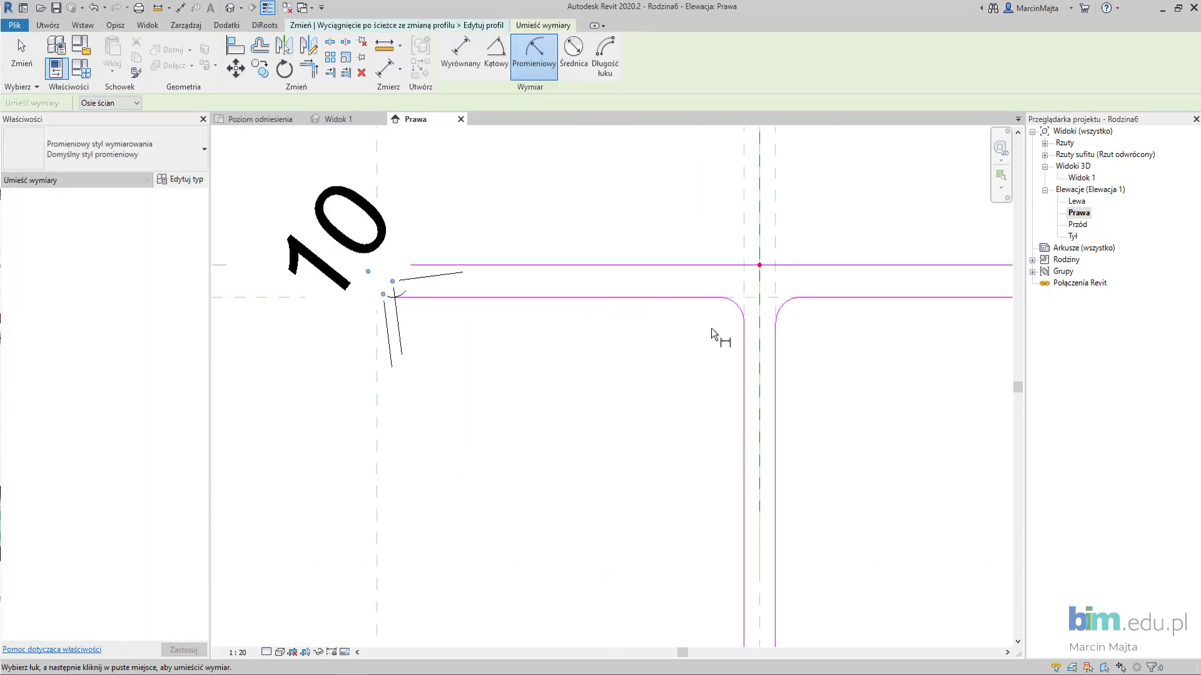
click(738, 313)
click(691, 353)
middle_drag(691, 353, 406, 346)
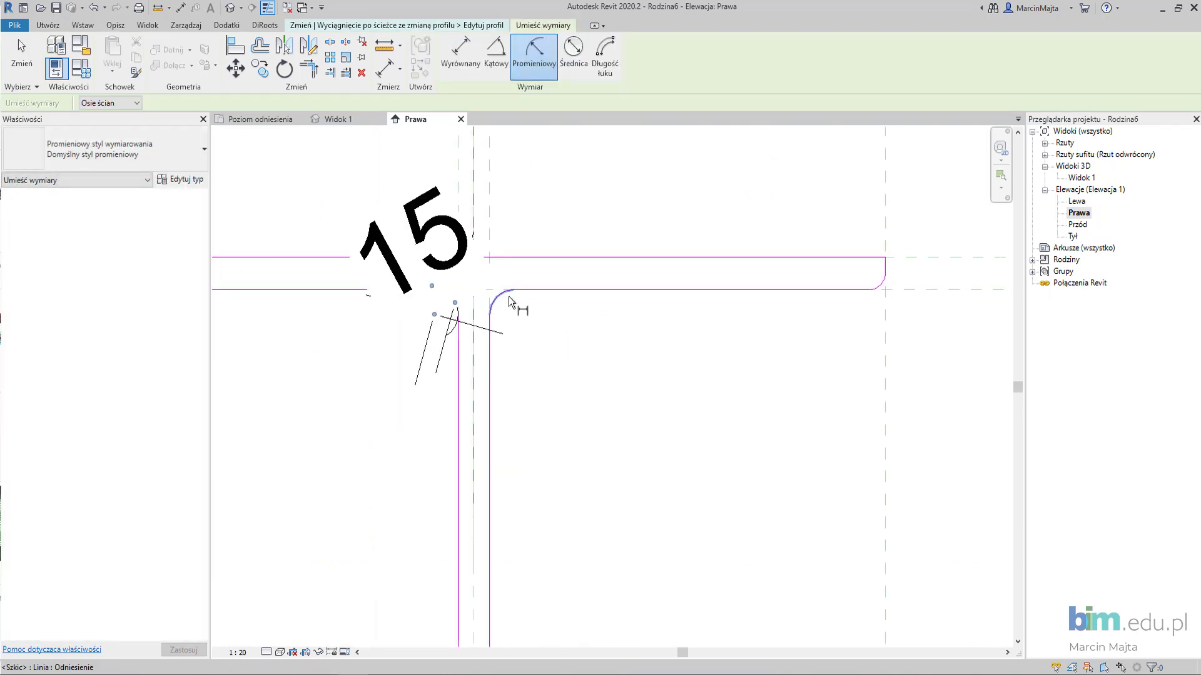
click(499, 305)
click(542, 342)
click(884, 287)
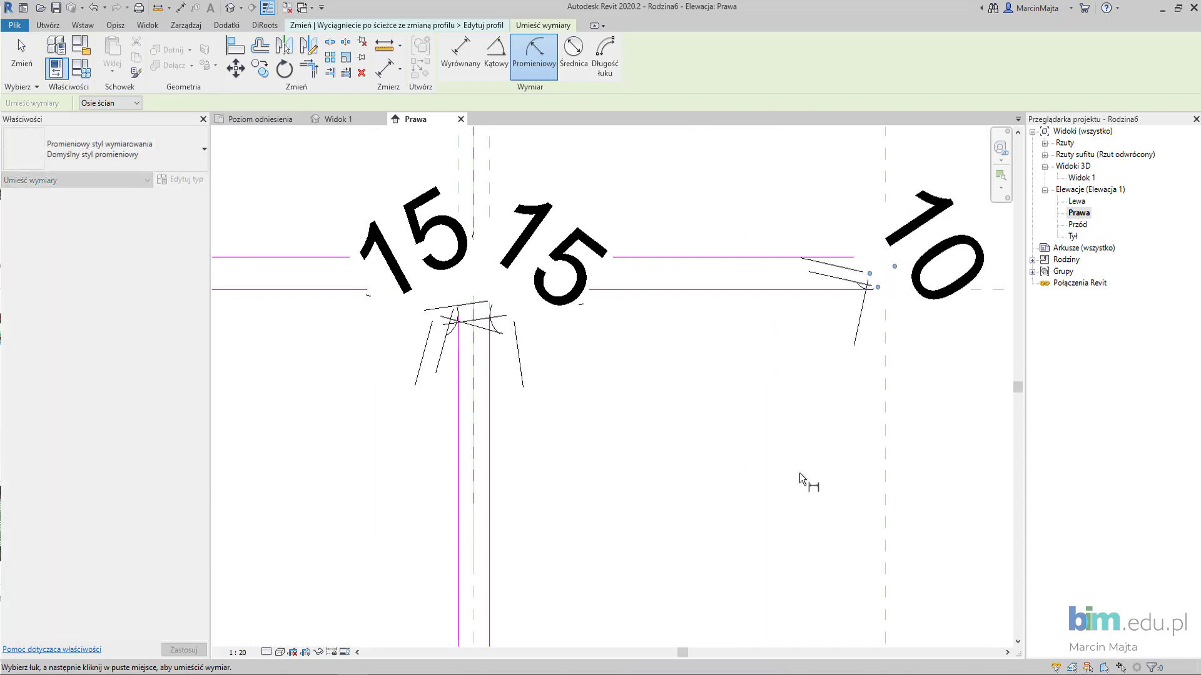
- Dimension the lower fillets: 10 at both bottom flange-end corners and 15 at the lower web fillet
scroll(859, 355, down, 3)
scroll(526, 450, up, 3)
click(571, 456)
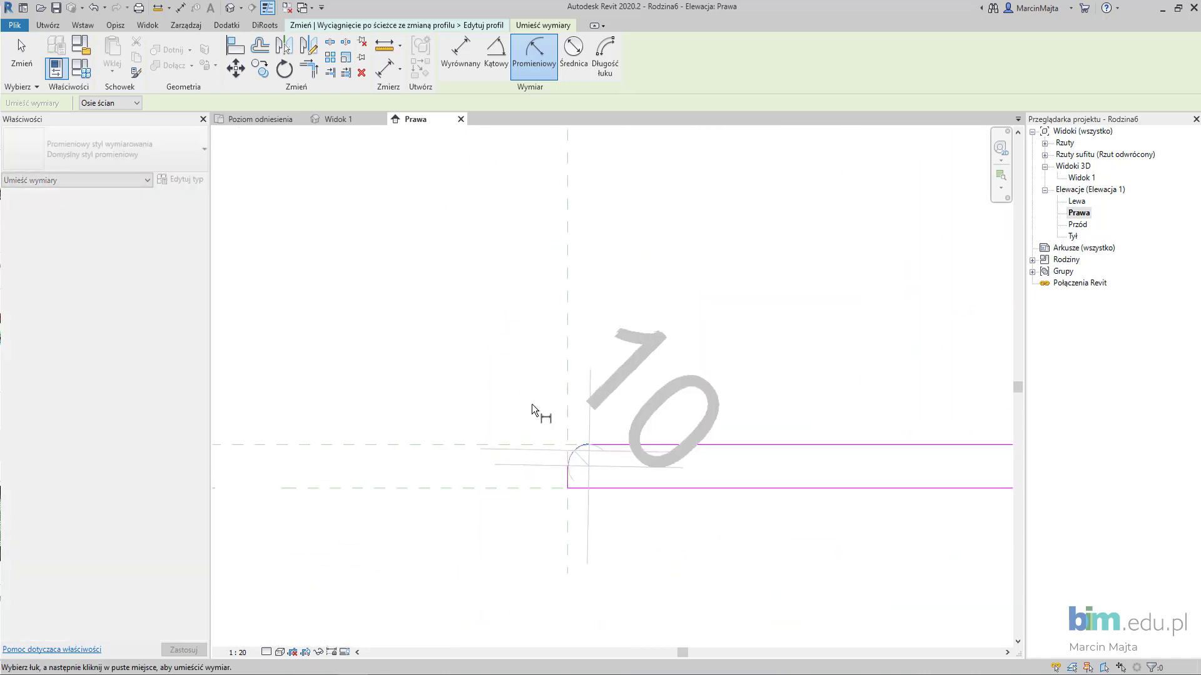
click(626, 437)
middle_drag(763, 447, 388, 441)
click(551, 436)
click(496, 415)
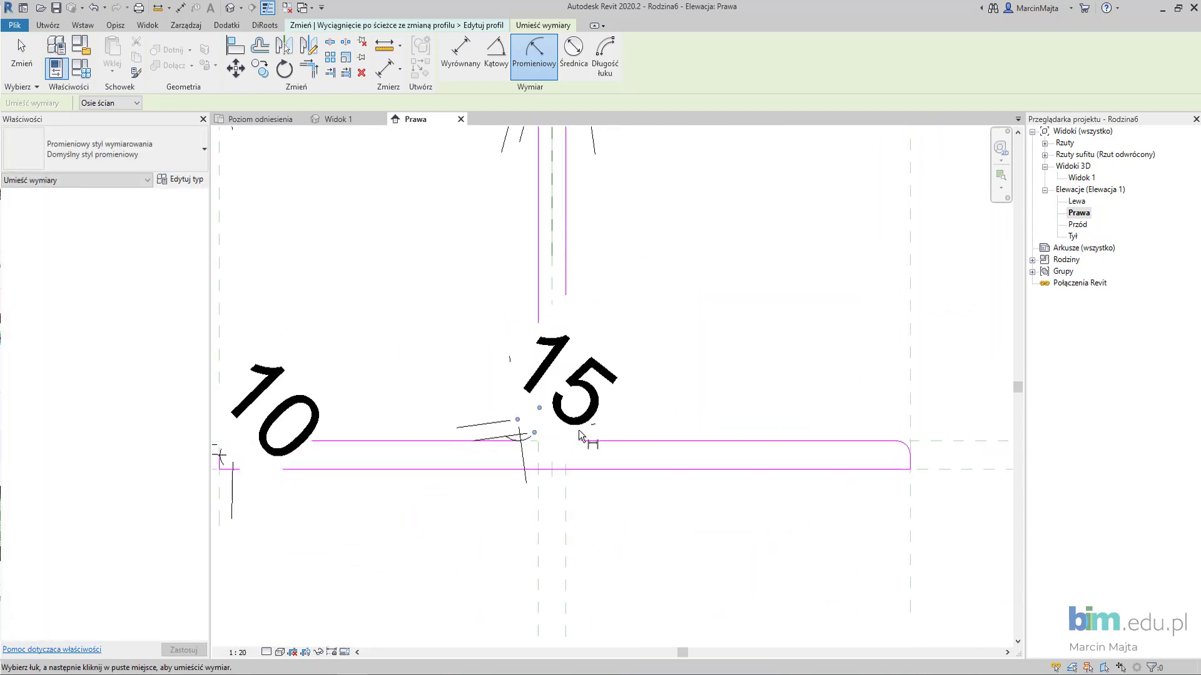
scroll(694, 422, down, 2)
scroll(622, 438, up, 2)
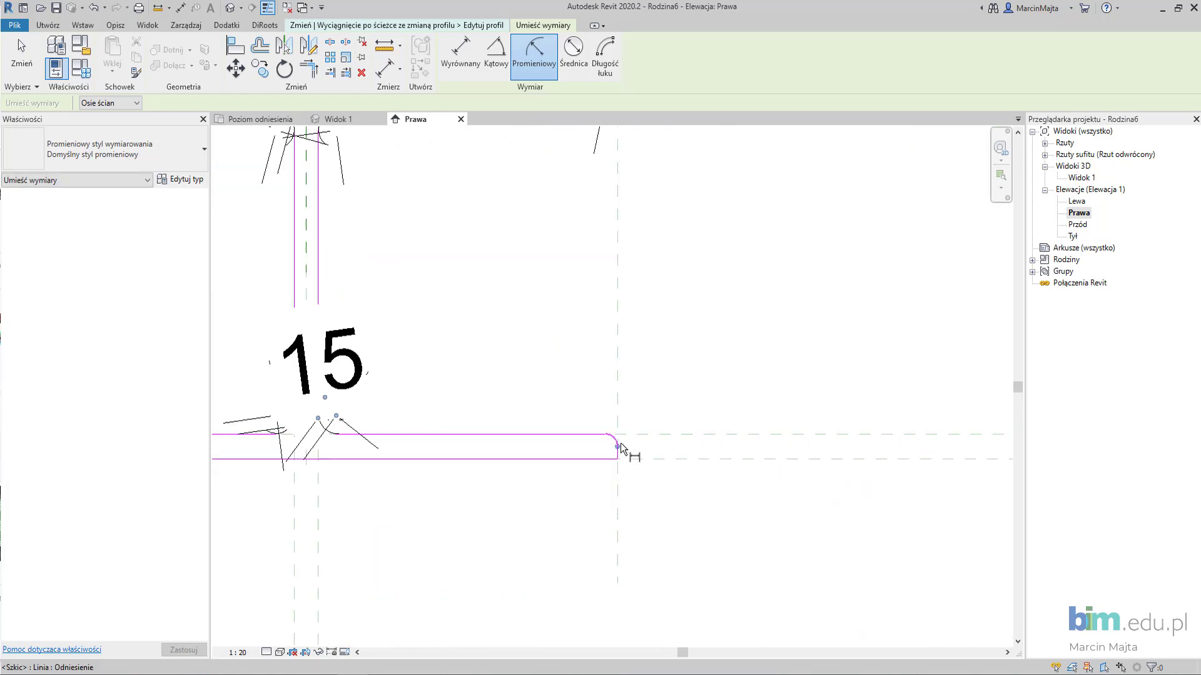
click(616, 438)
click(643, 416)
scroll(630, 402, down, 3)
scroll(595, 362, down, 1)
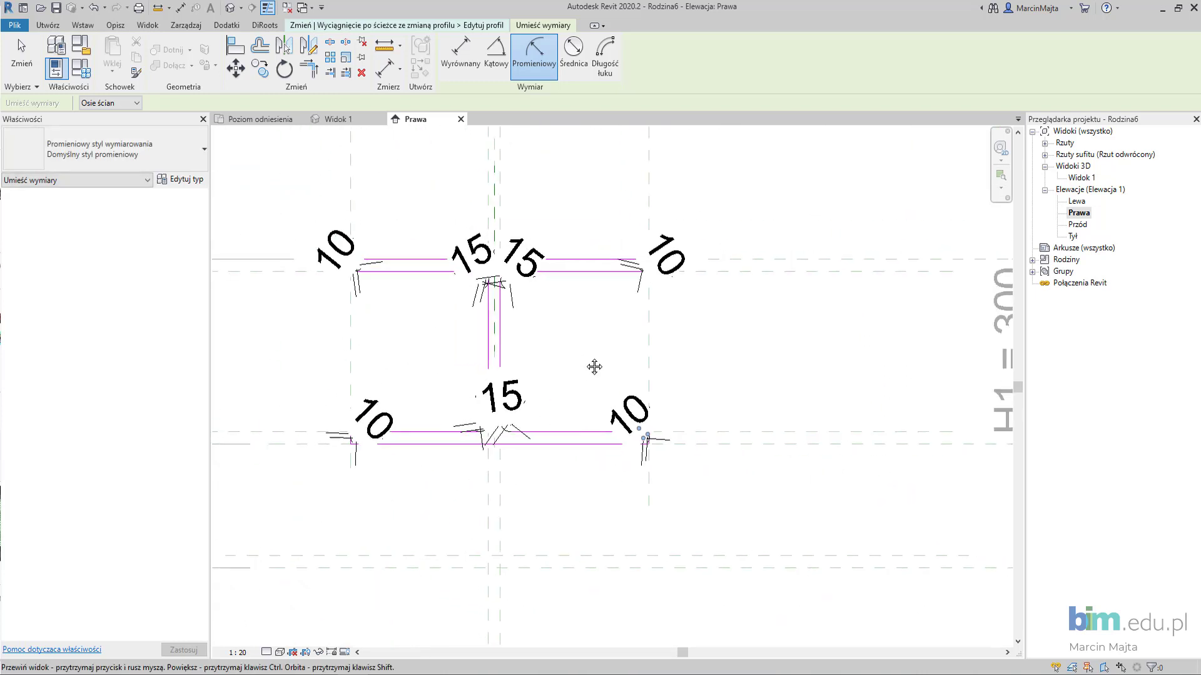
- Select the 10 radius dimensions and assign them the label r1
key(Escape)
key(Escape)
click(338, 249)
ctrl+click(667, 255)
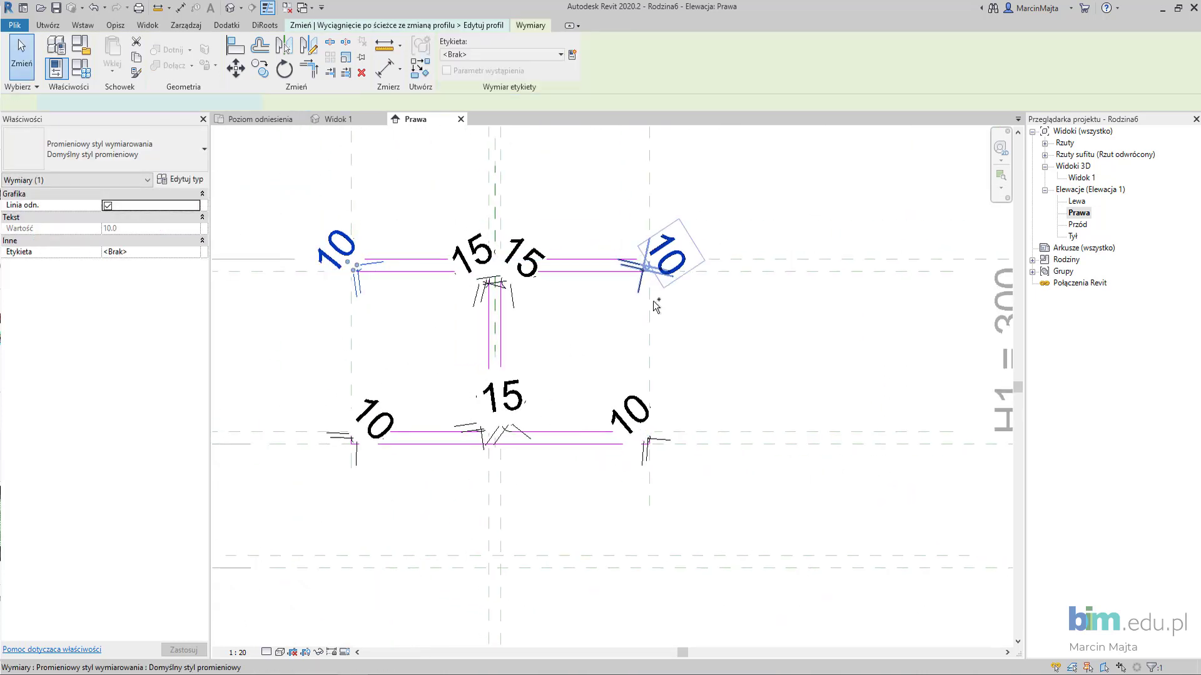
ctrl+click(392, 427)
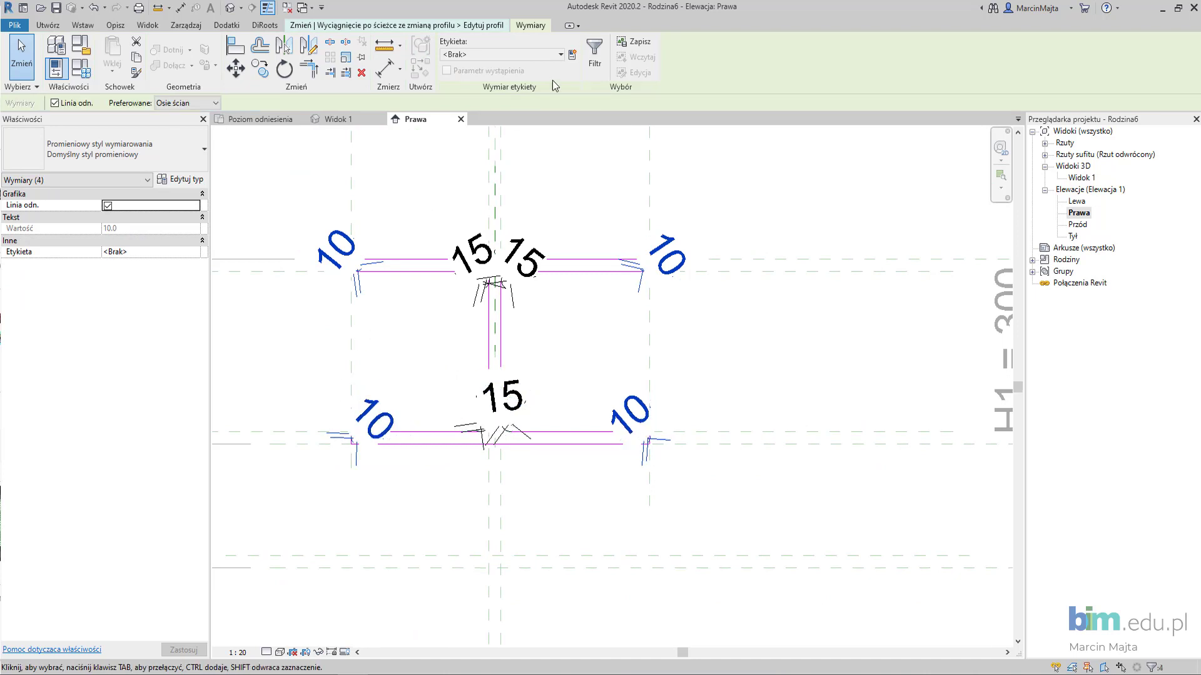
click(555, 55)
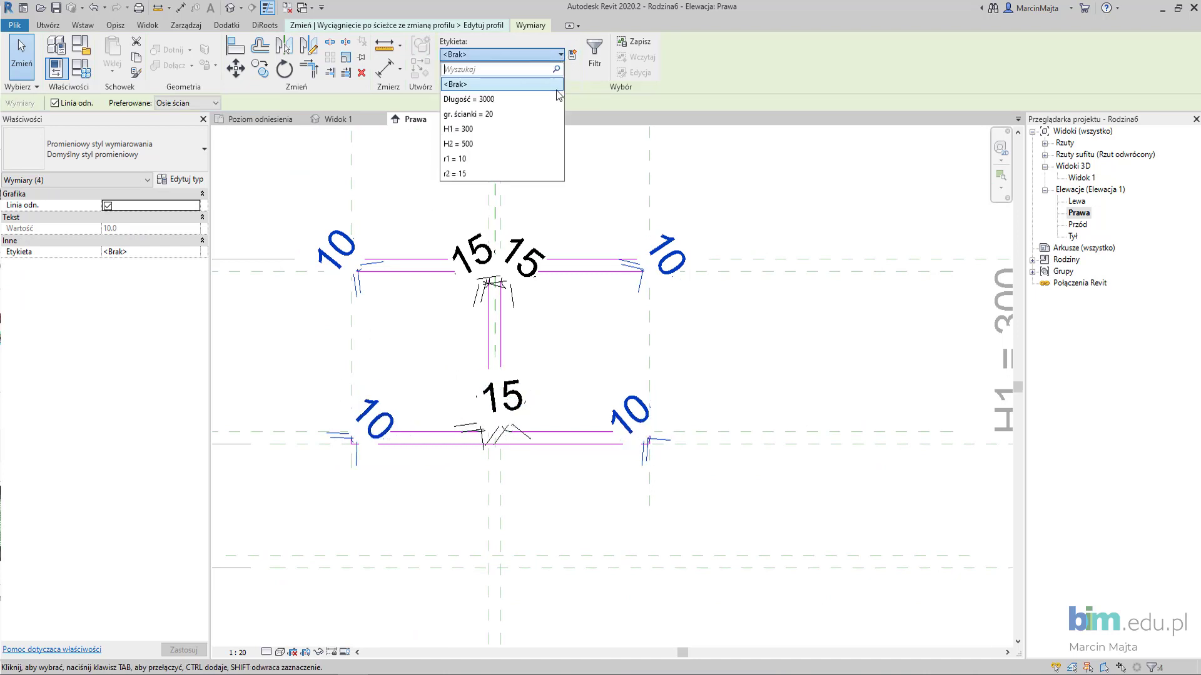
click(485, 158)
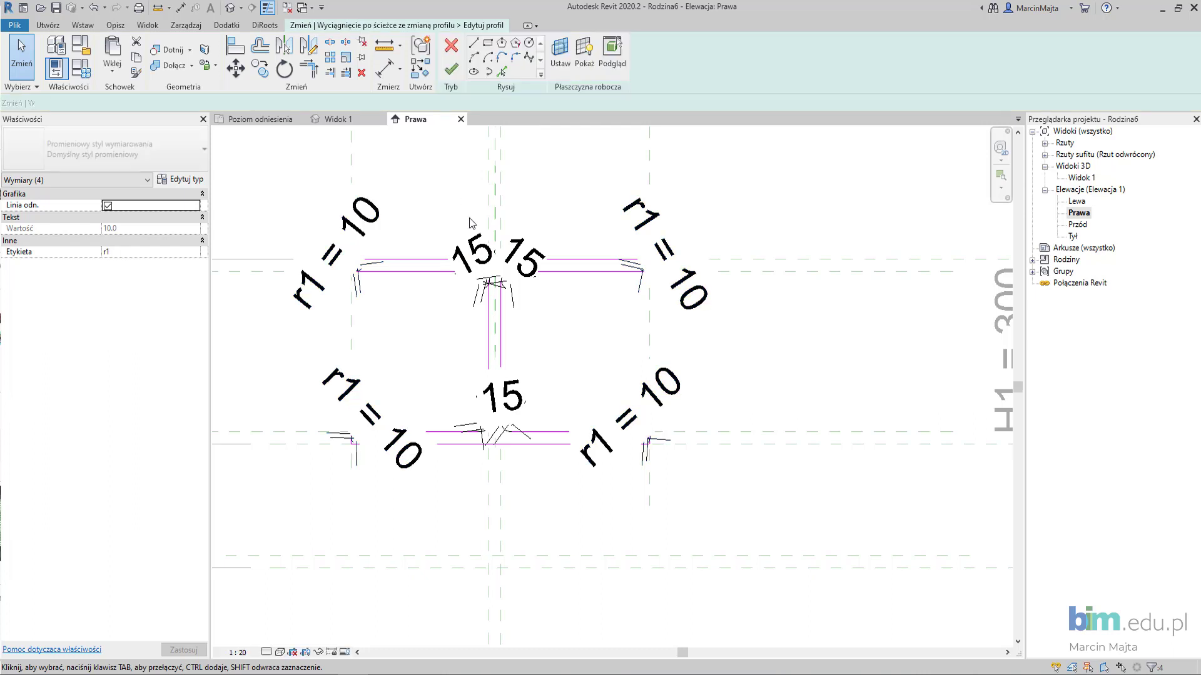
- Label the 15 radius dimensions r2 and finish the profile sketch
click(535, 249)
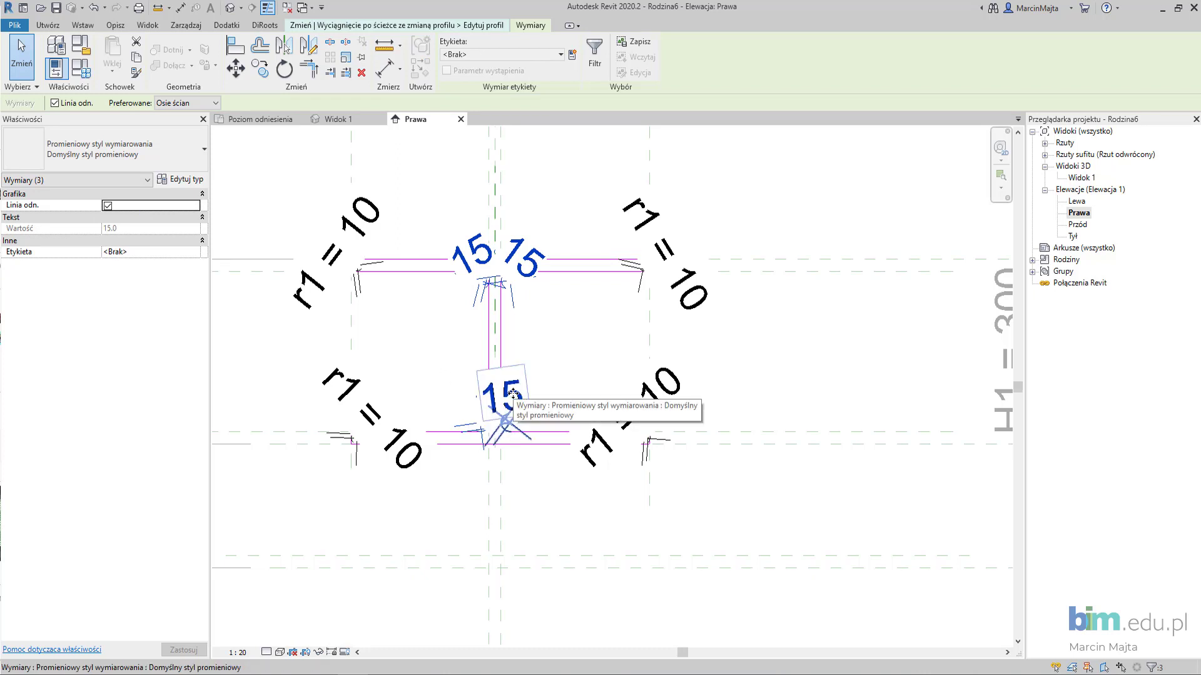
ctrl+click(532, 410)
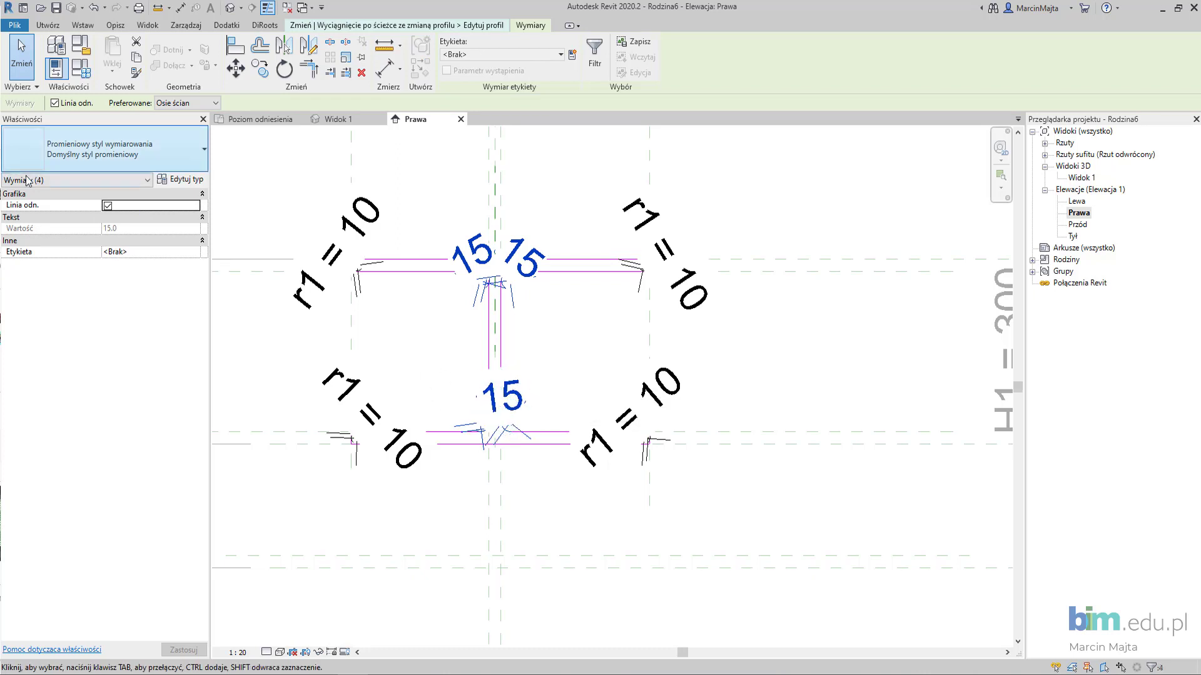
click(561, 54)
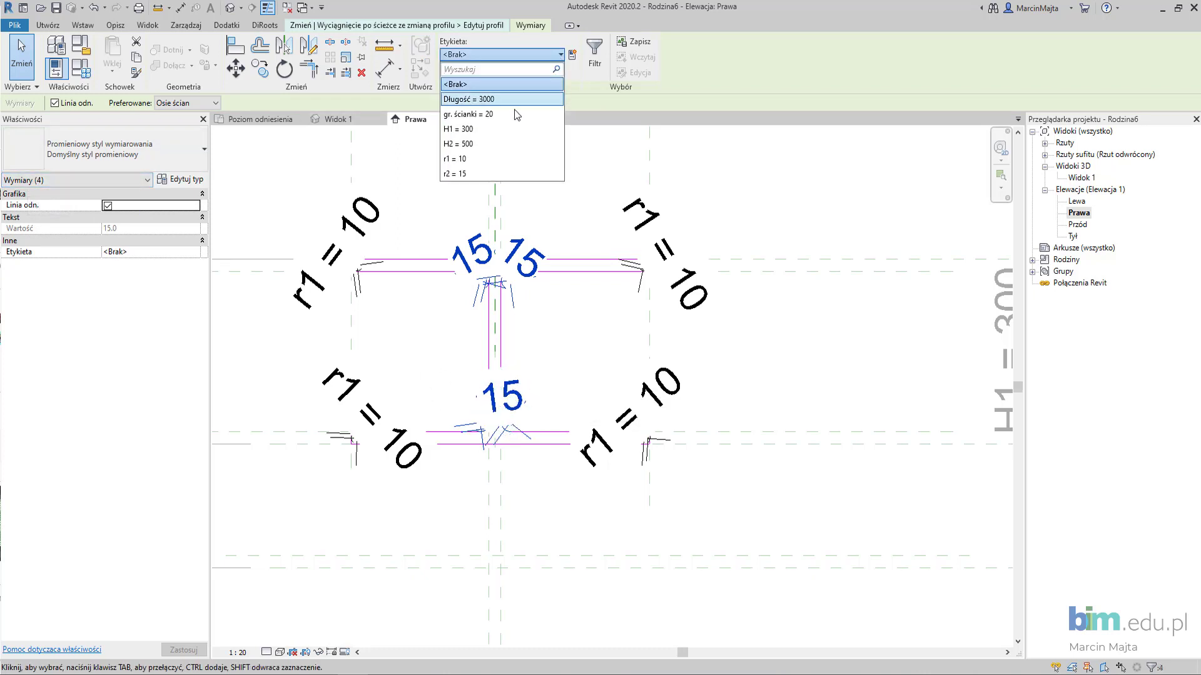
click(505, 171)
scroll(363, 321, down, 1)
scroll(362, 321, down, 1)
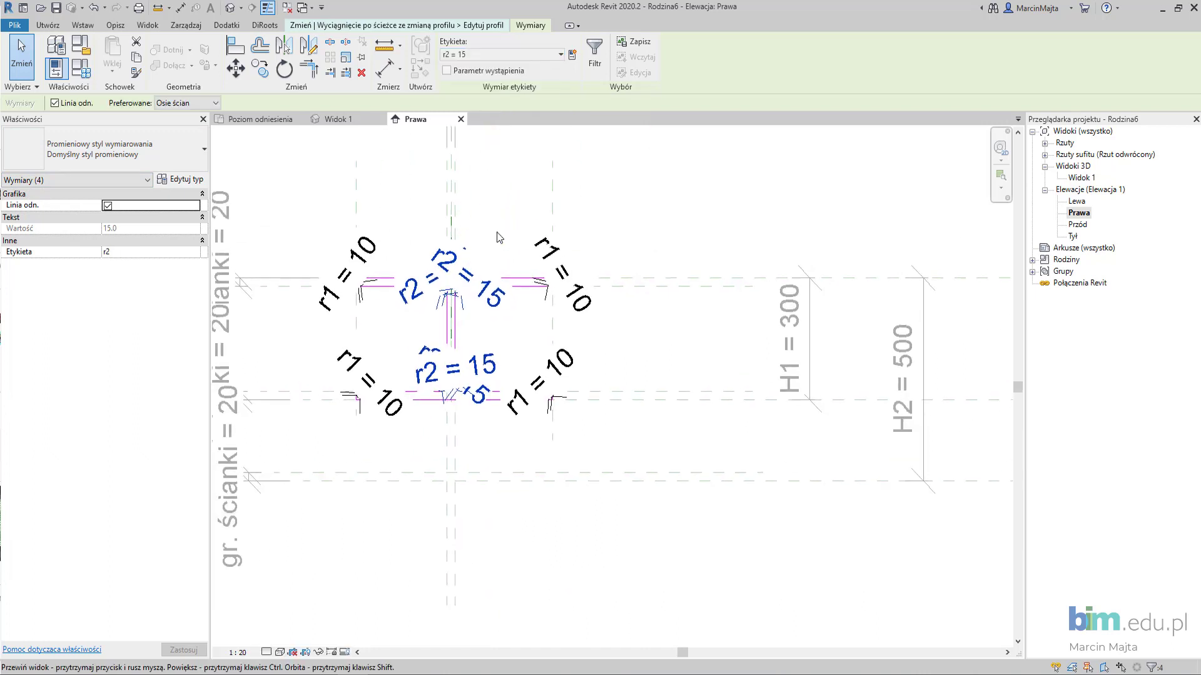
click(485, 181)
click(449, 68)
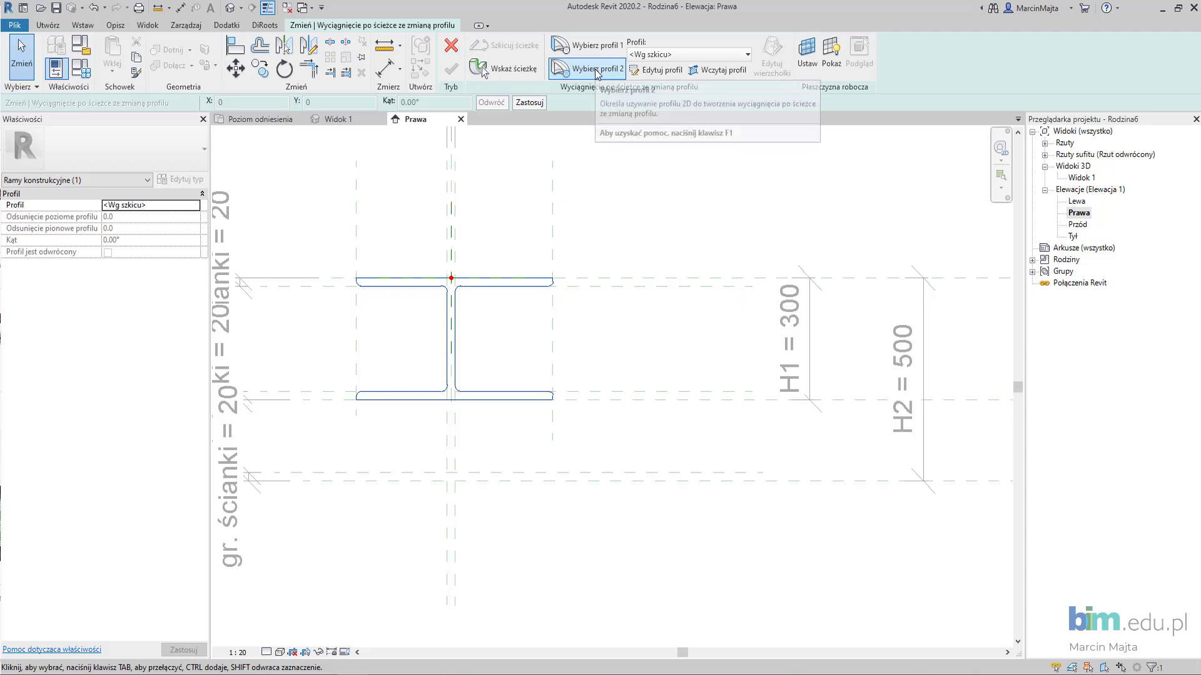
- Select the second sweep profile and edit its sketch using Pick Lines
click(601, 41)
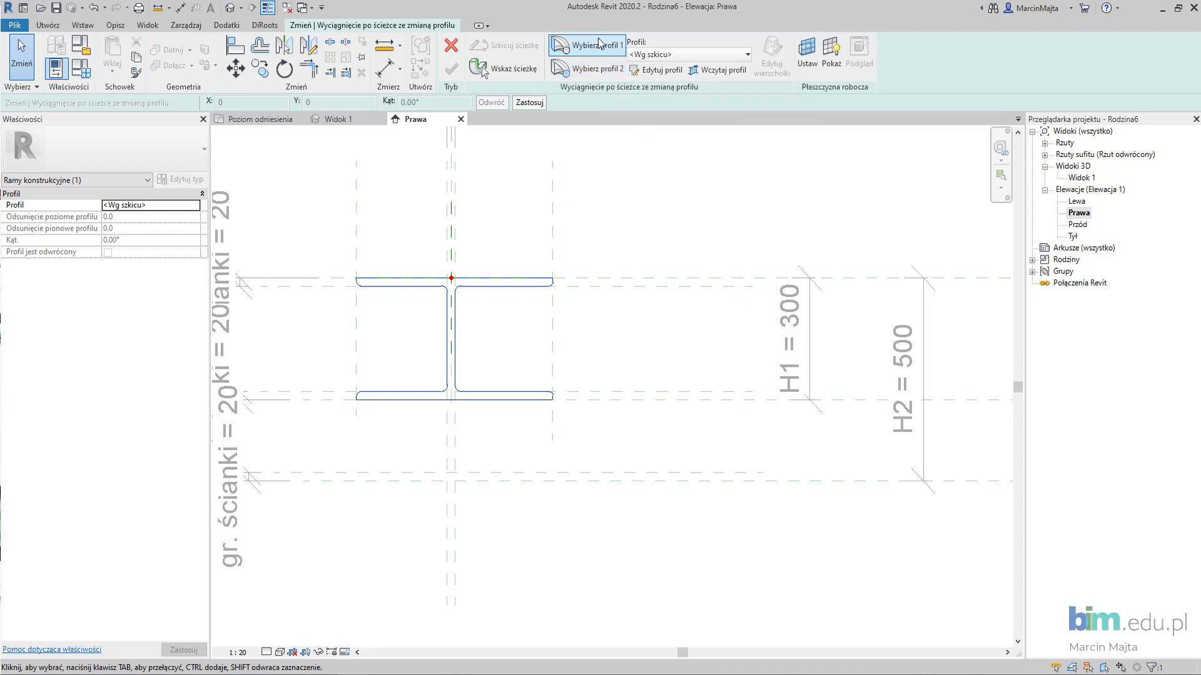
click(656, 70)
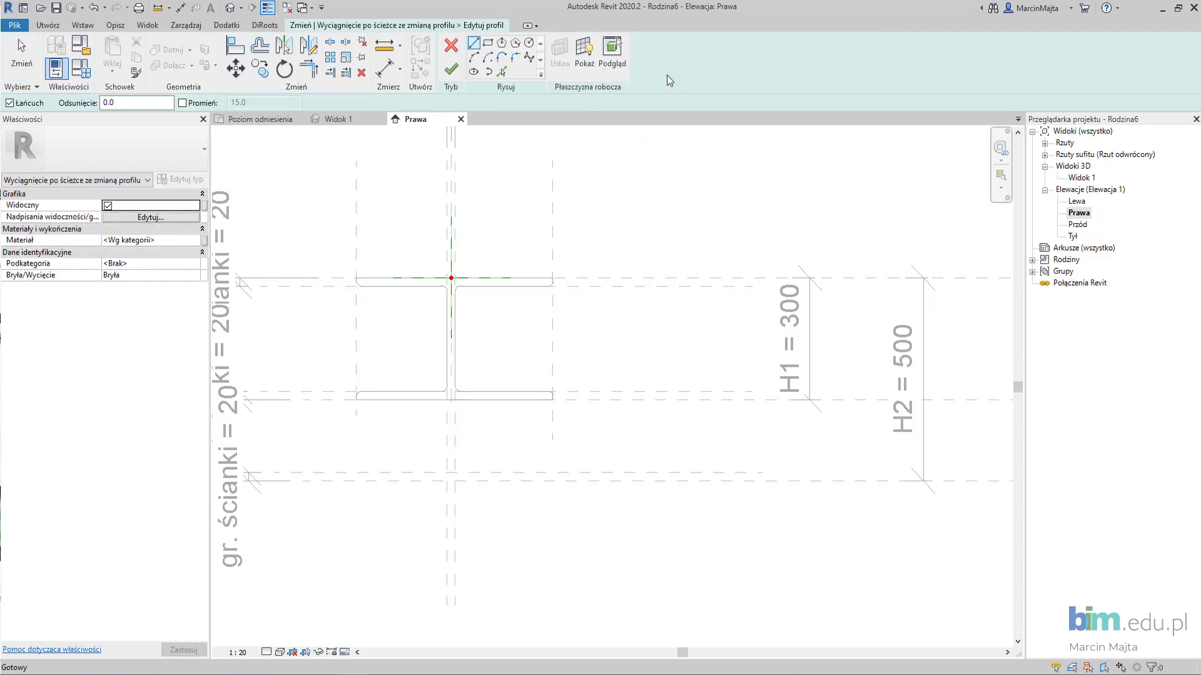
click(502, 71)
scroll(461, 279, up, 2)
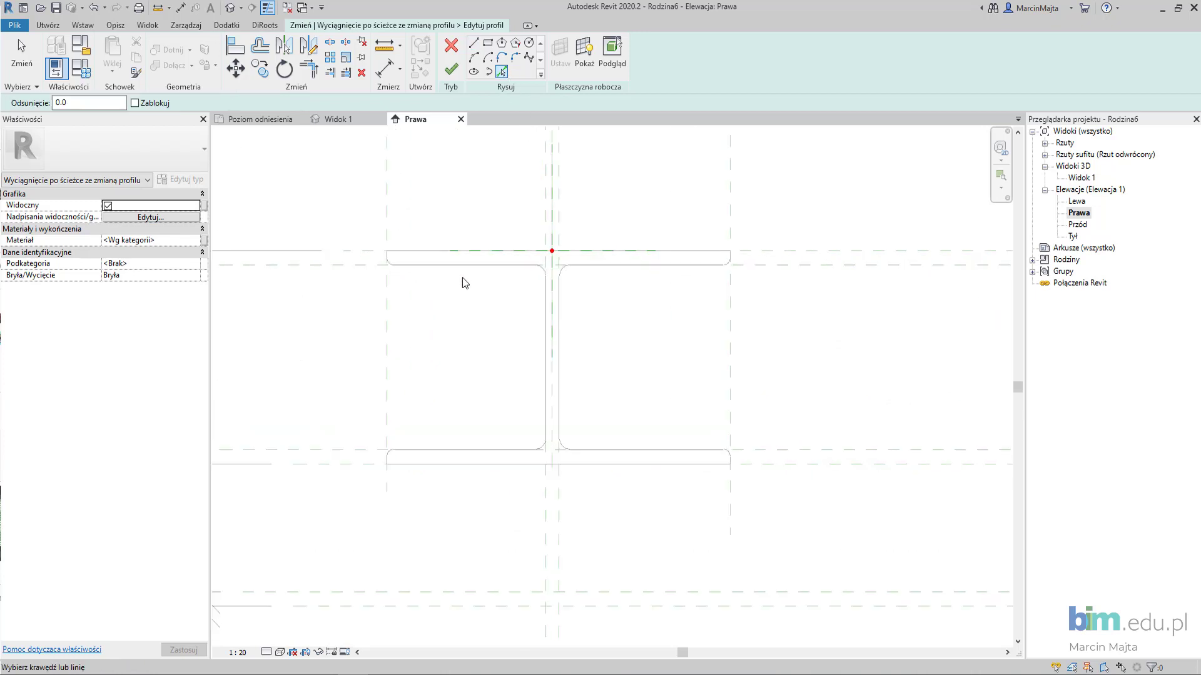
- Trace sketch lines on the upper and lower flange planes and the left and central vertical planes
click(436, 253)
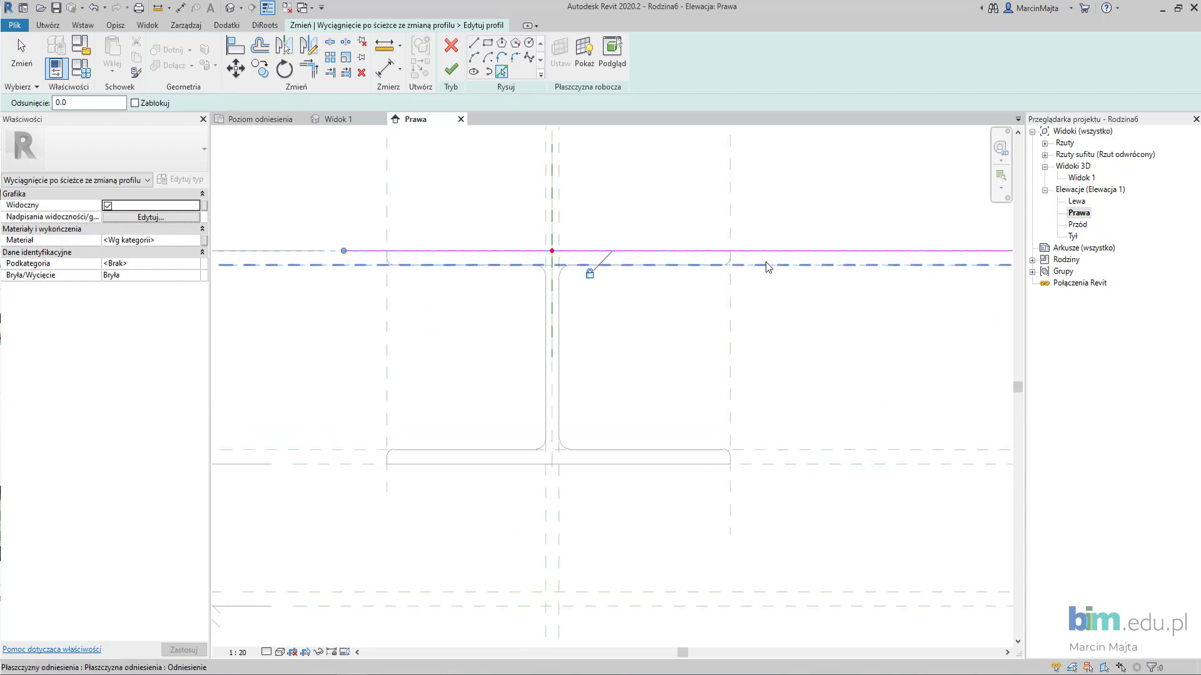
click(591, 268)
scroll(650, 388, down, 2)
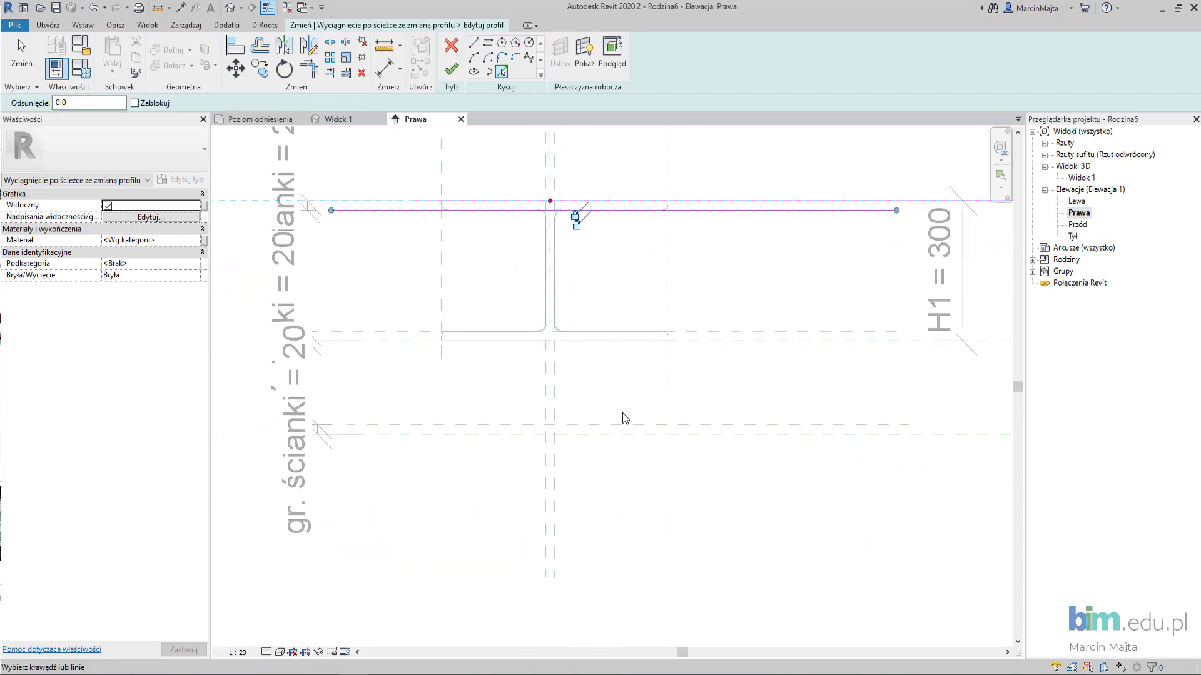
click(608, 431)
click(664, 442)
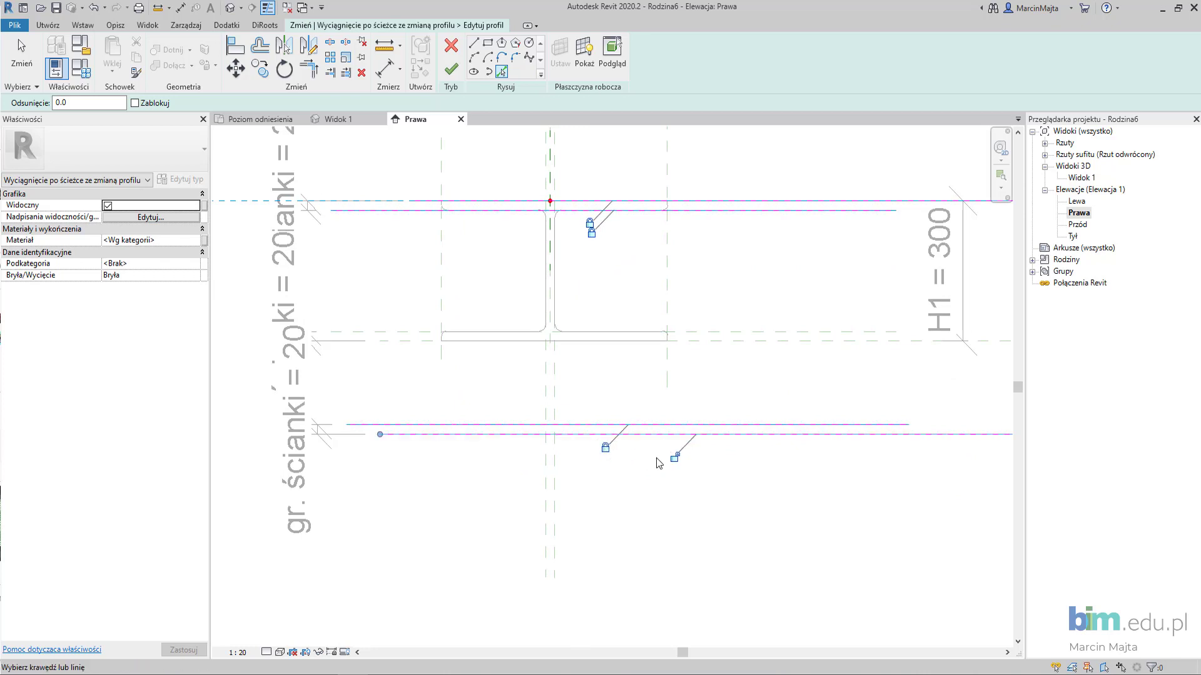
scroll(587, 446, down, 2)
middle_drag(494, 405, 468, 398)
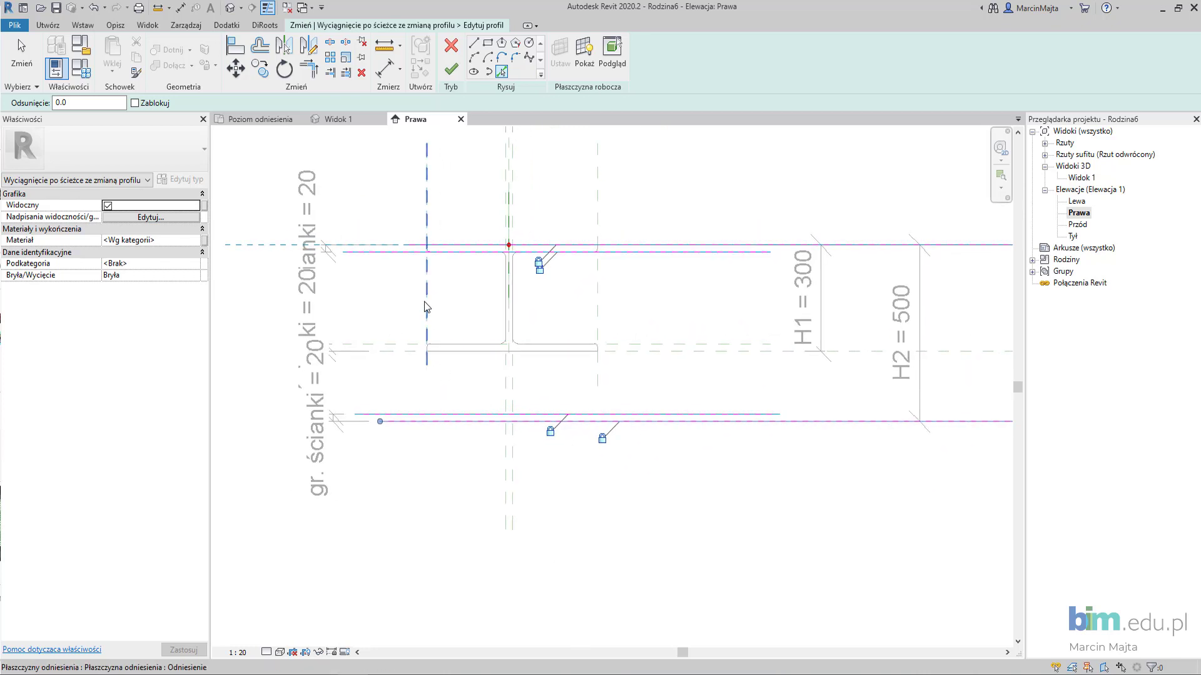
click(429, 320)
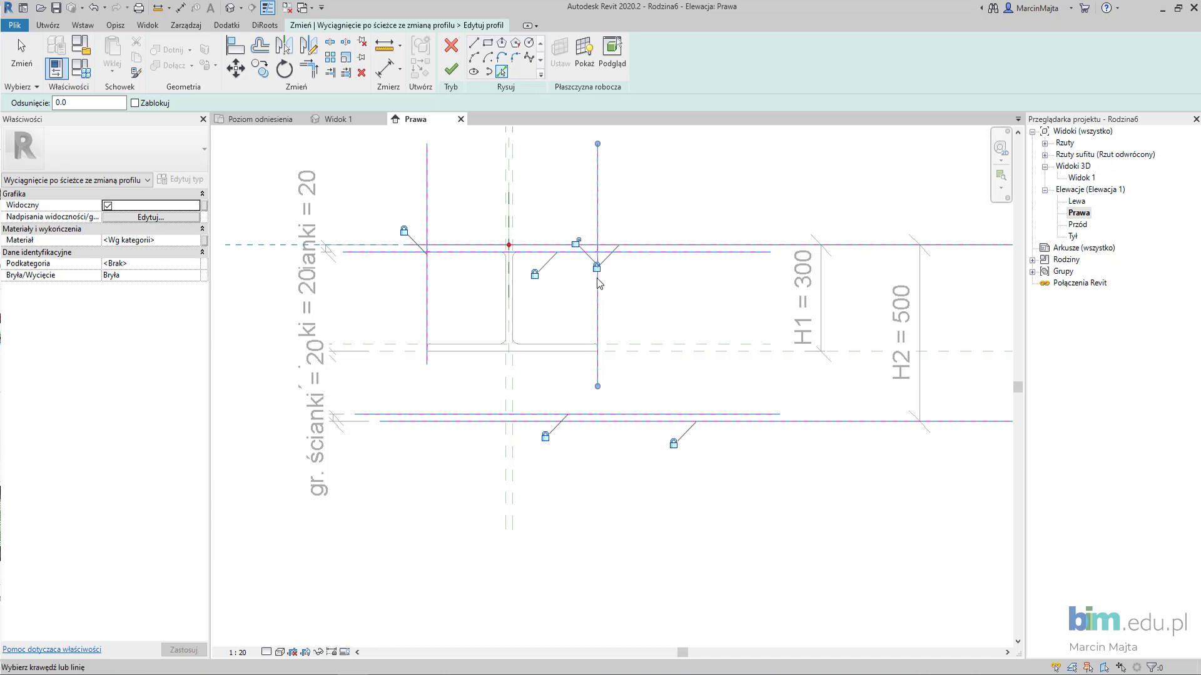
scroll(575, 254, down, 1)
scroll(524, 354, up, 2)
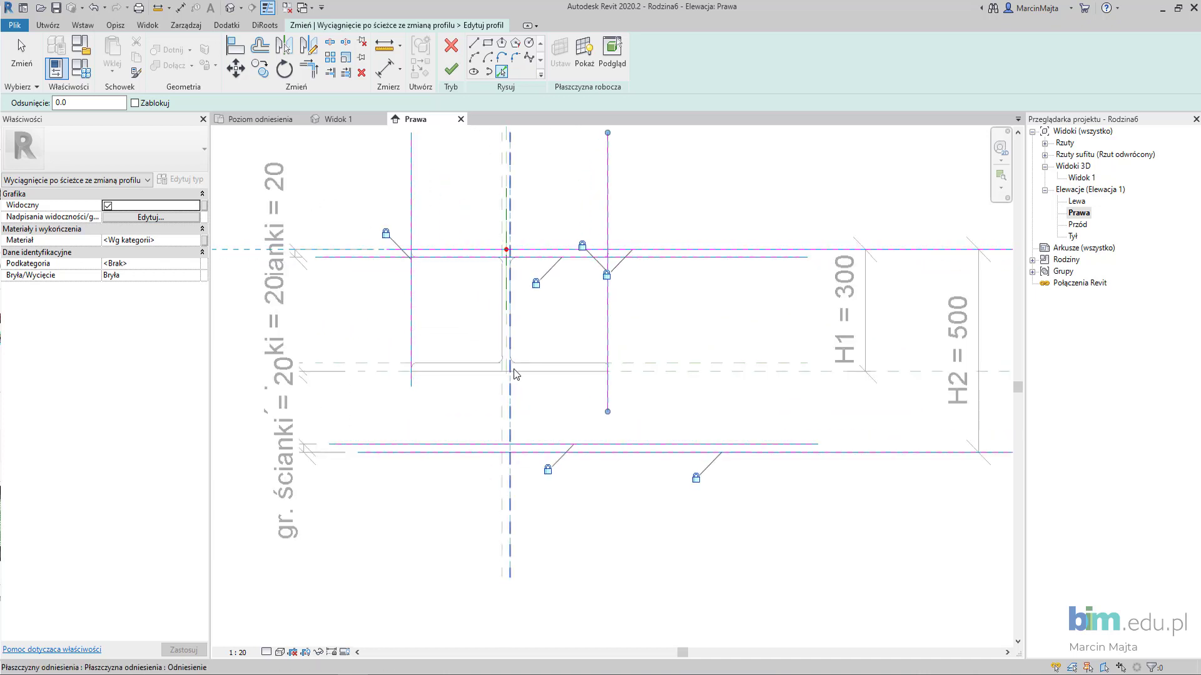
click(500, 398)
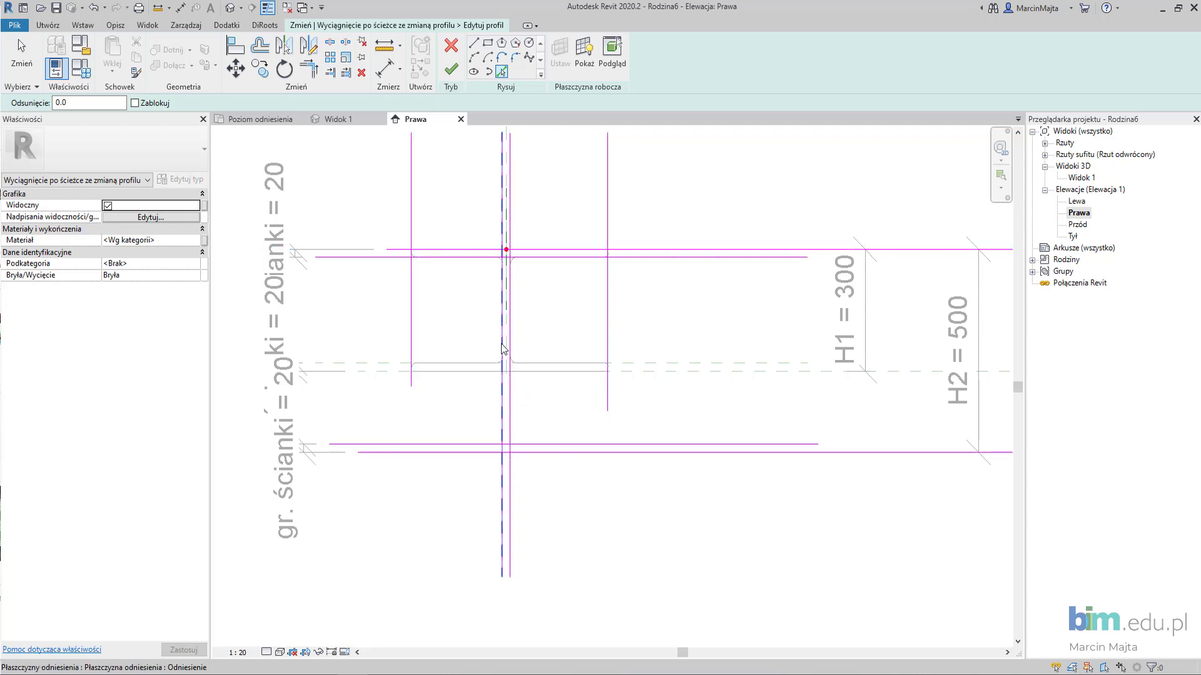
- Split the left vertical web sketch line with Split Element (SL)
key(s)
key(l)
middle_drag(429, 300, 410, 321)
click(393, 319)
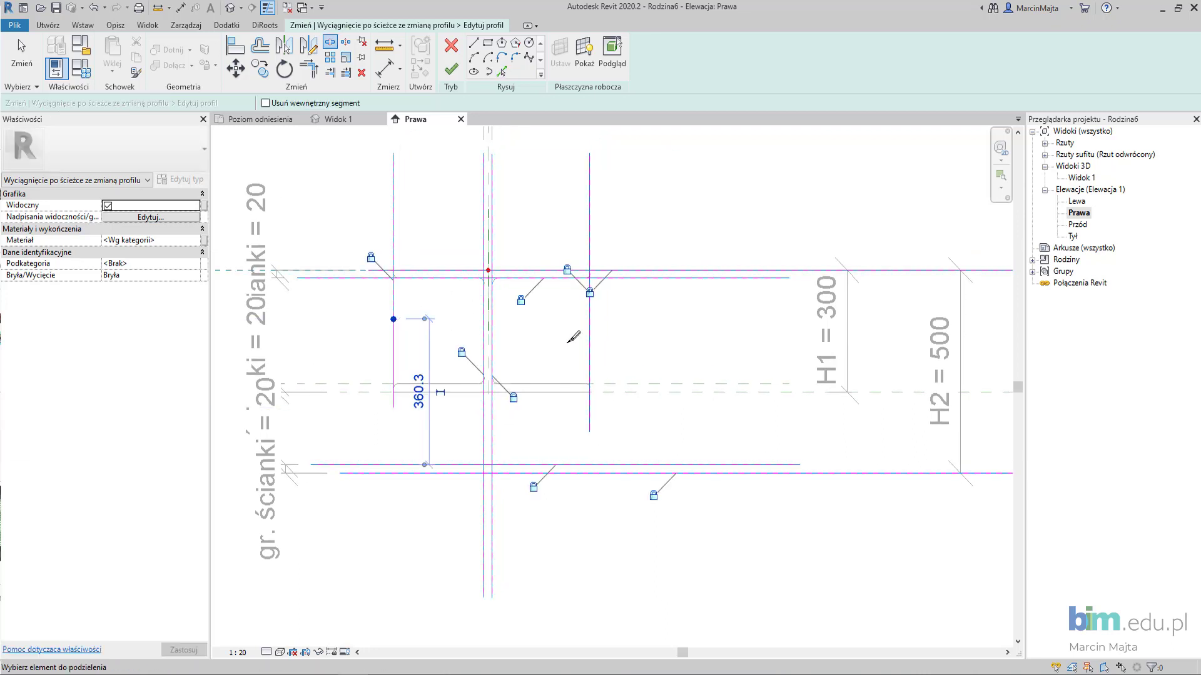
scroll(496, 466, up, 2)
scroll(477, 434, up, 2)
scroll(462, 314, up, 1)
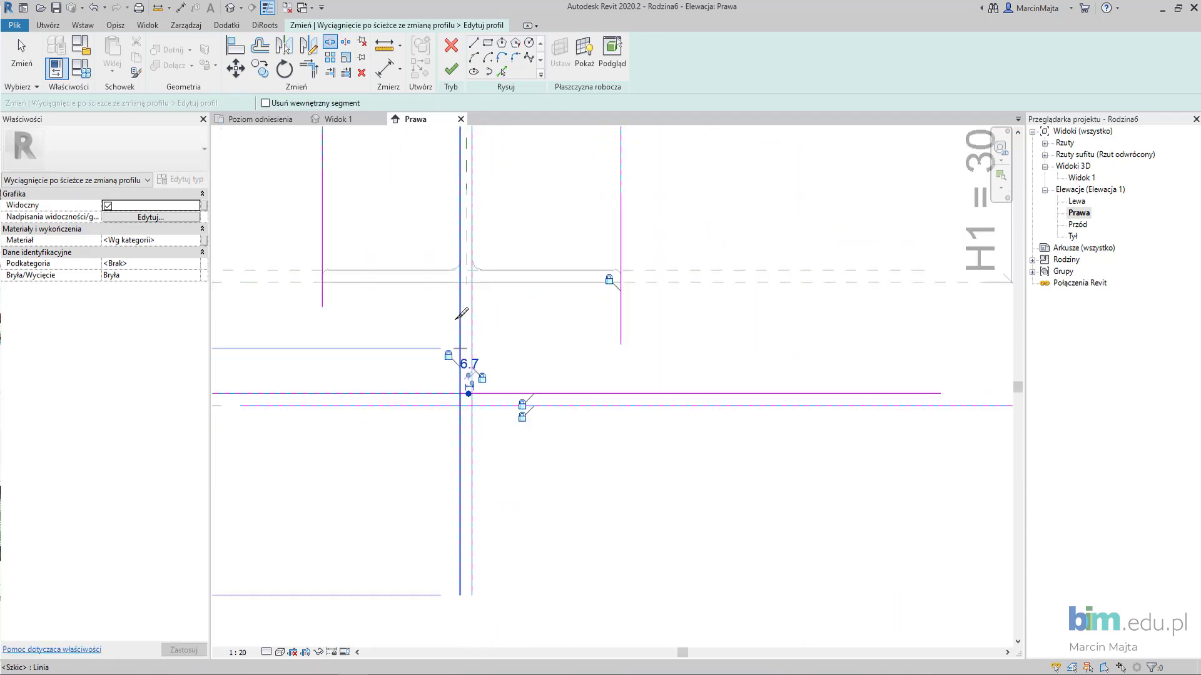
scroll(461, 314, up, 2)
scroll(458, 356, up, 2)
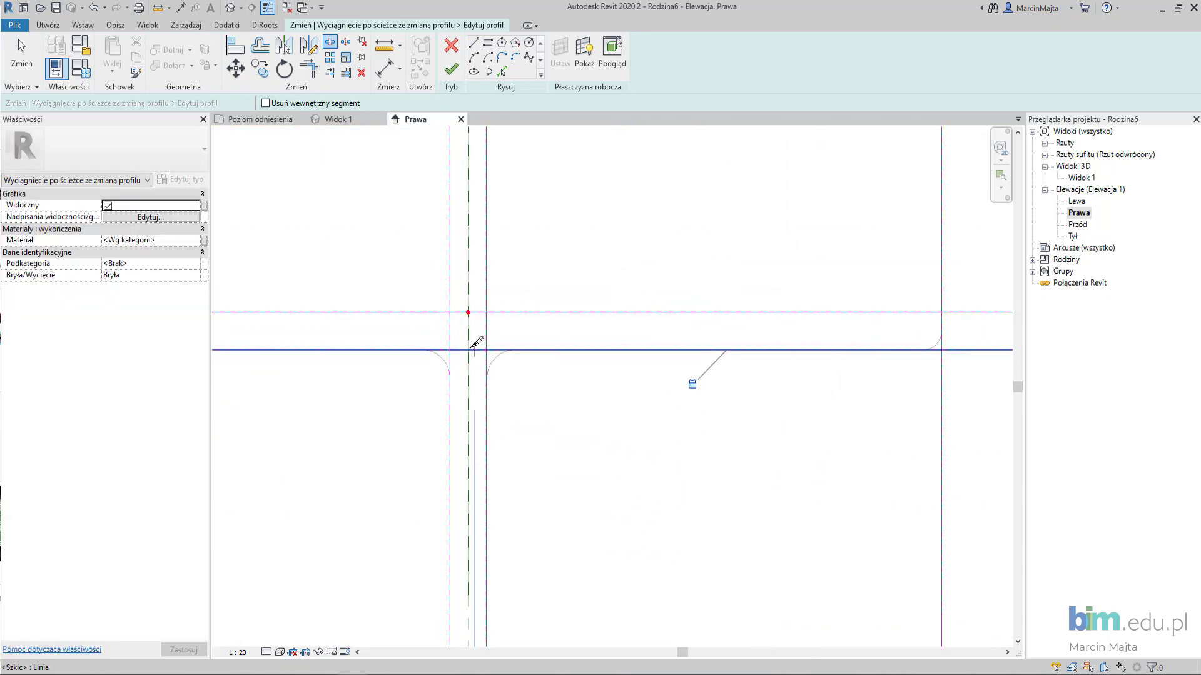
scroll(452, 357, down, 2)
middle_drag(348, 402, 461, 415)
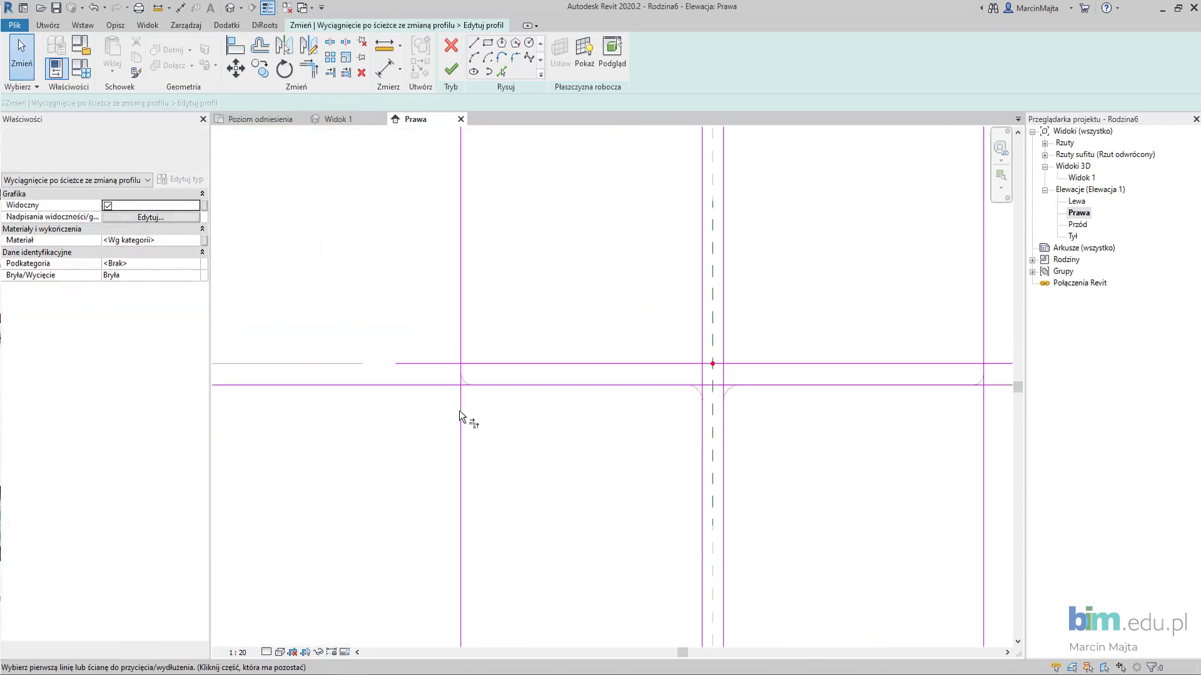
- Trim the bottom flange and web lines to corners with Trim/Extend (TR)
key(t)
key(r)
scroll(630, 391, up, 1)
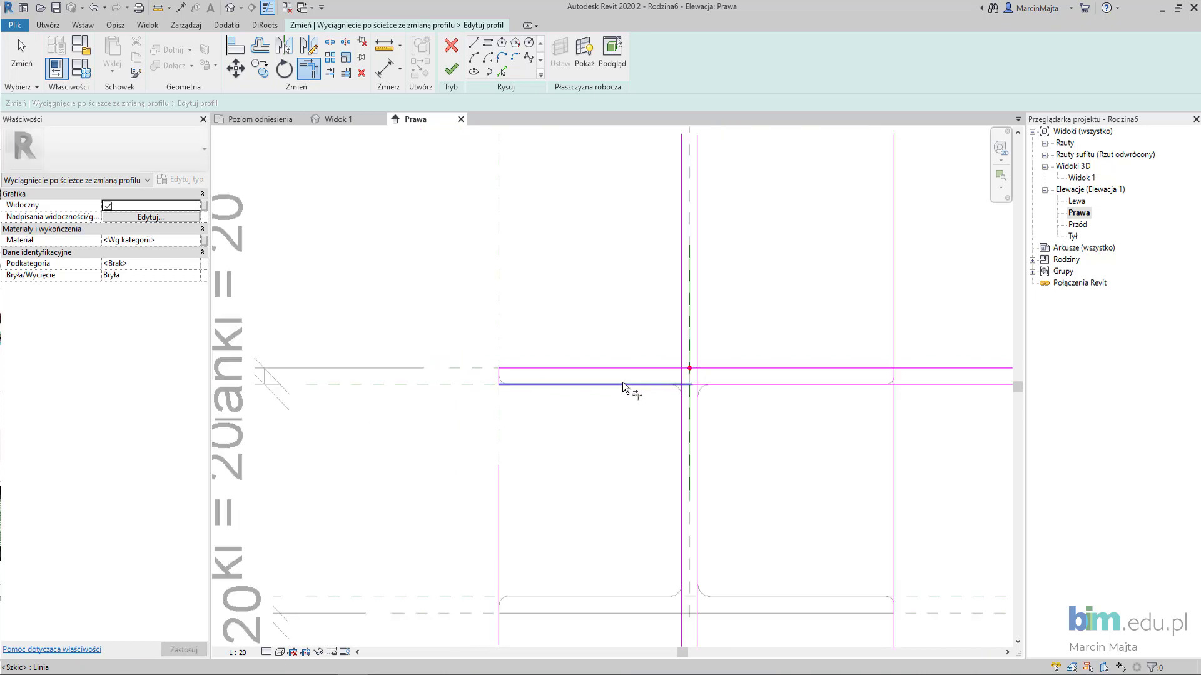
middle_drag(629, 391, 512, 350)
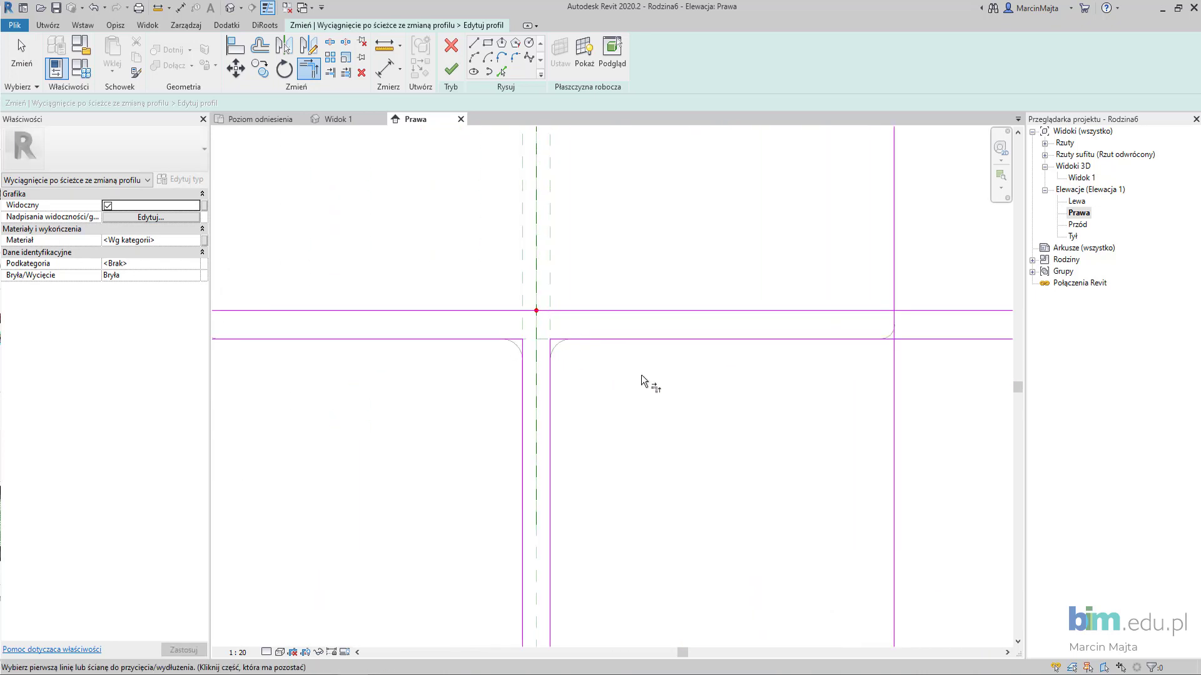
scroll(643, 384, down, 1)
middle_drag(643, 383, 396, 407)
scroll(456, 368, up, 1)
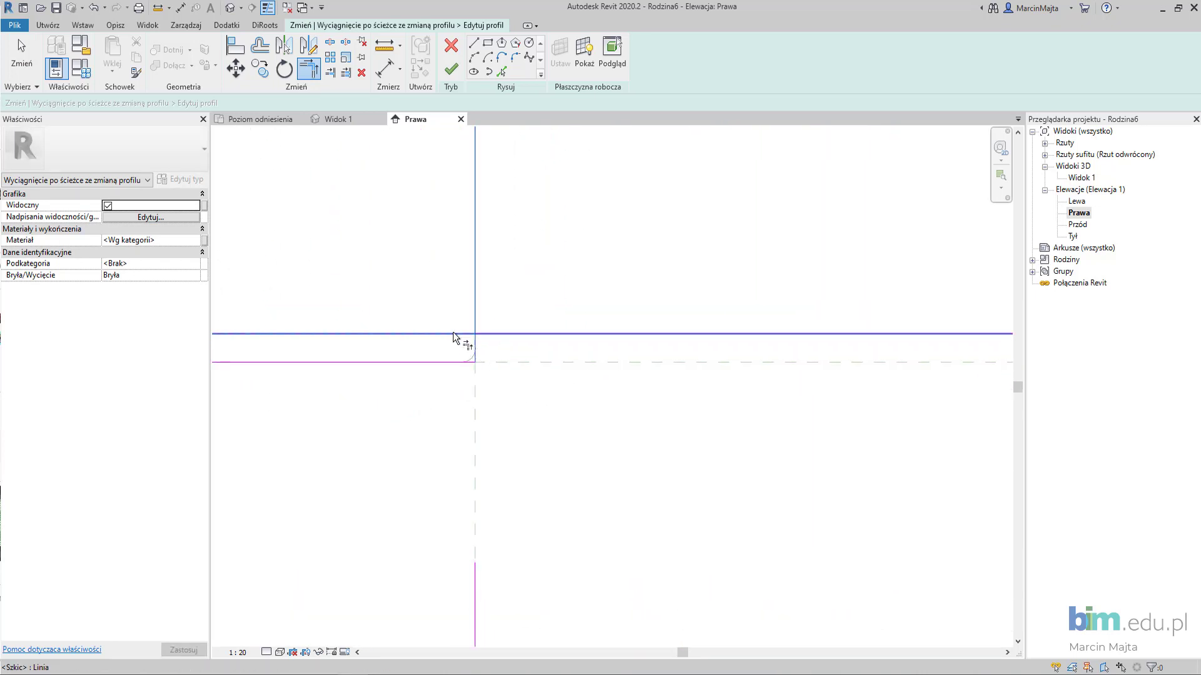
scroll(461, 344, down, 1)
scroll(422, 508, down, 2)
scroll(455, 418, up, 2)
mouse_move(396, 458)
middle_down()
mouse_move(440, 397)
mouse_move(402, 356)
middle_up()
click(438, 521)
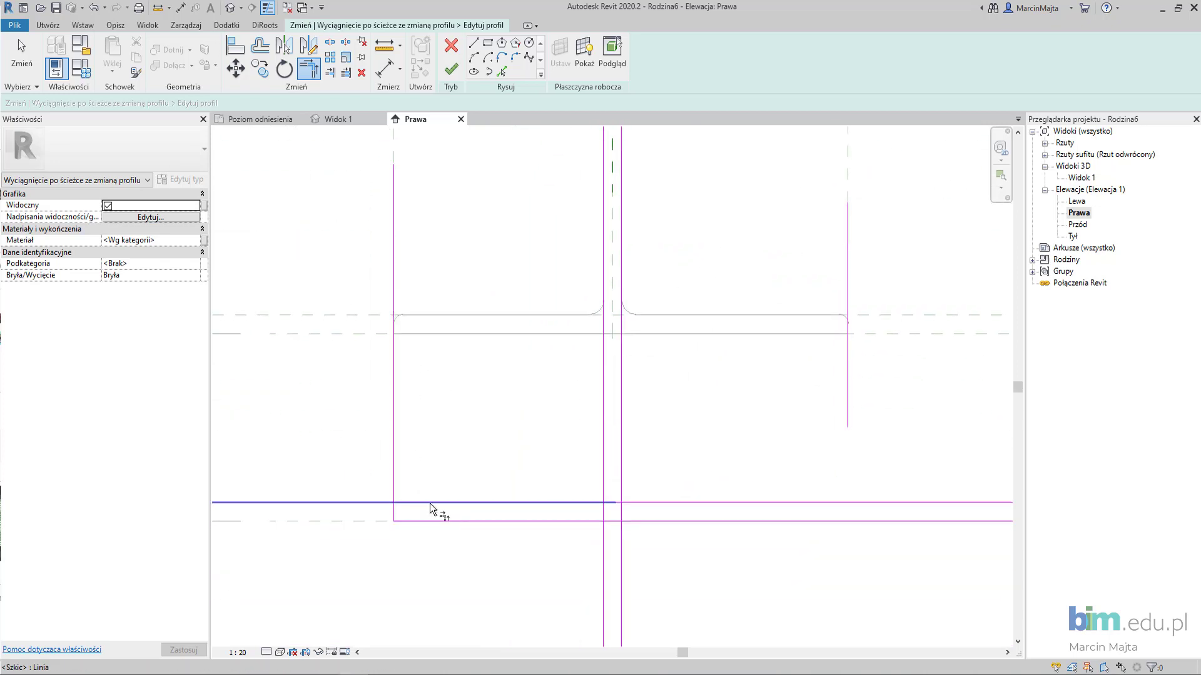
click(397, 522)
click(536, 503)
click(604, 469)
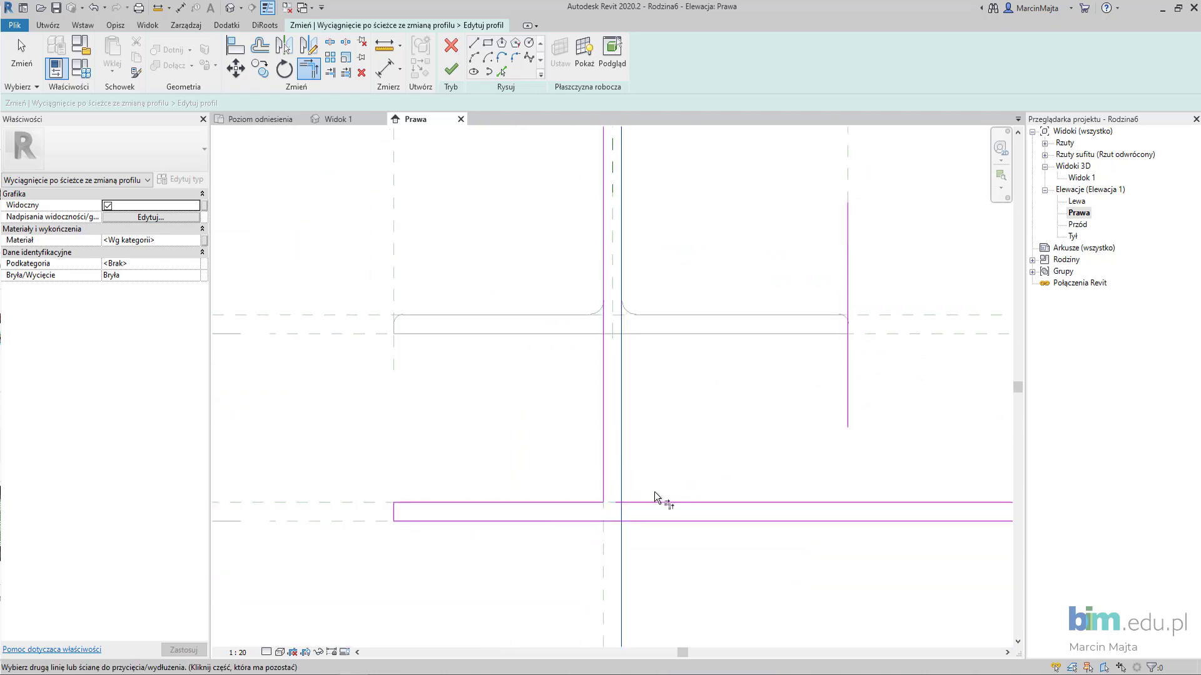
click(666, 502)
- Trim the flange lines at their ends to close both flange-end corners
middle_drag(698, 467, 464, 436)
click(555, 487)
click(595, 460)
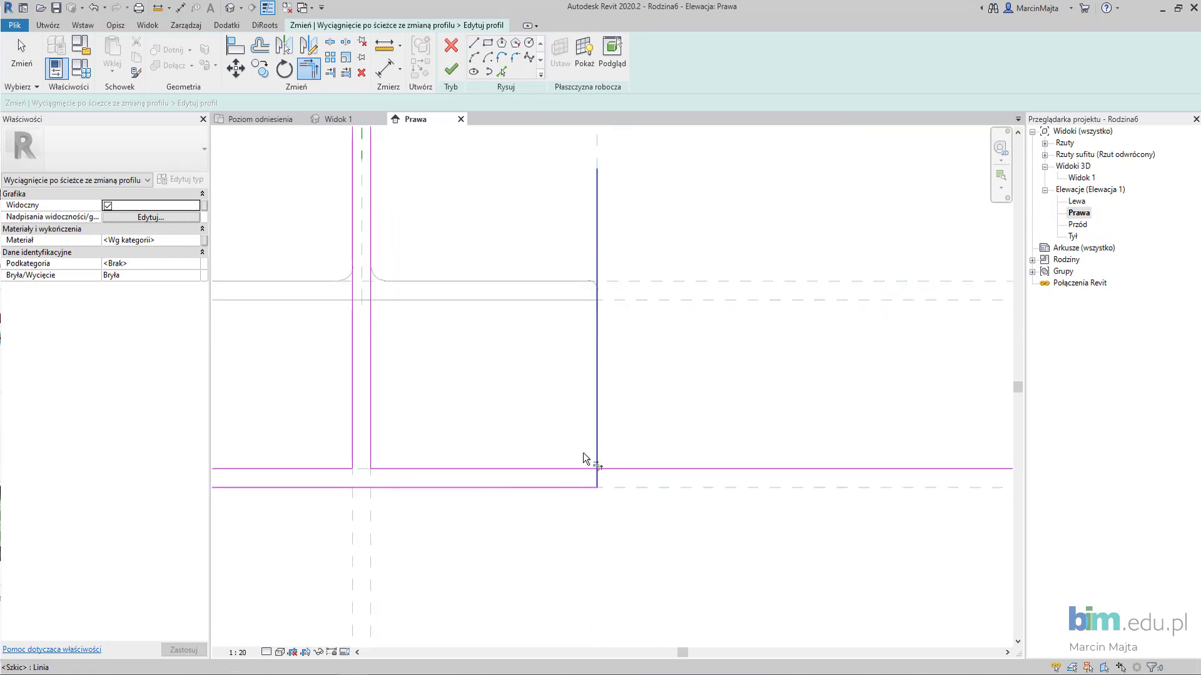
click(595, 483)
click(537, 468)
scroll(466, 442, down, 2)
scroll(464, 407, down, 1)
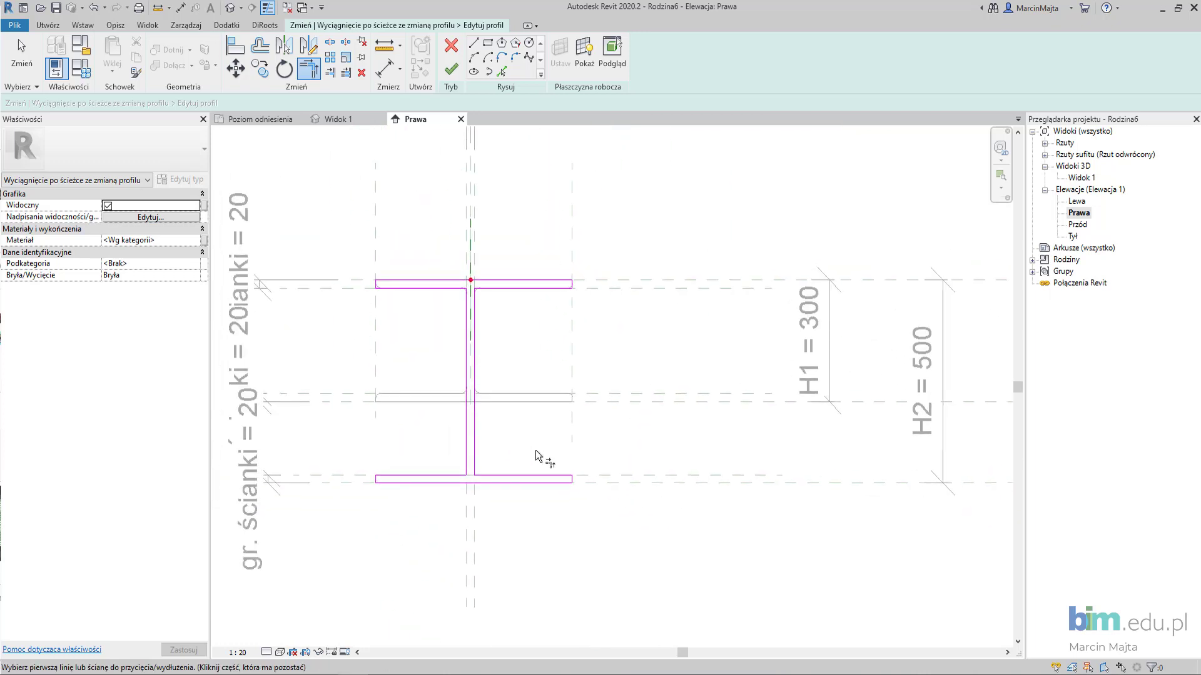
- Fillet the four web–flange corners with a fixed 15.0 radius arc
click(516, 58)
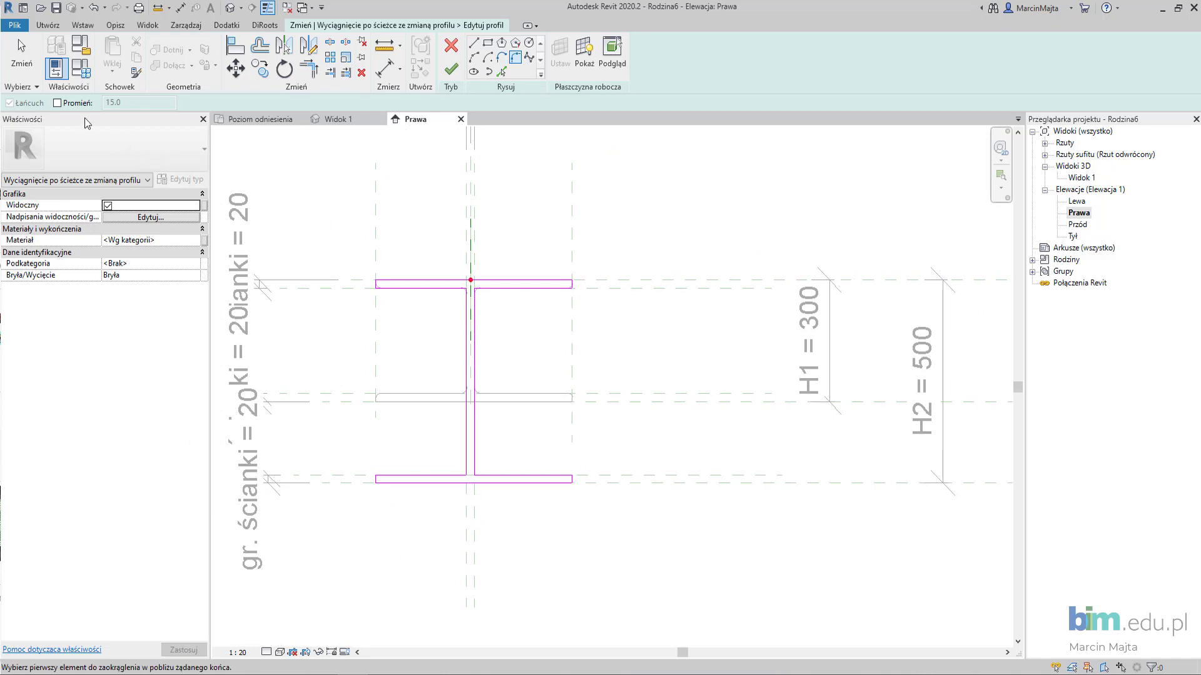
click(57, 103)
scroll(438, 309, up, 3)
scroll(484, 265, up, 1)
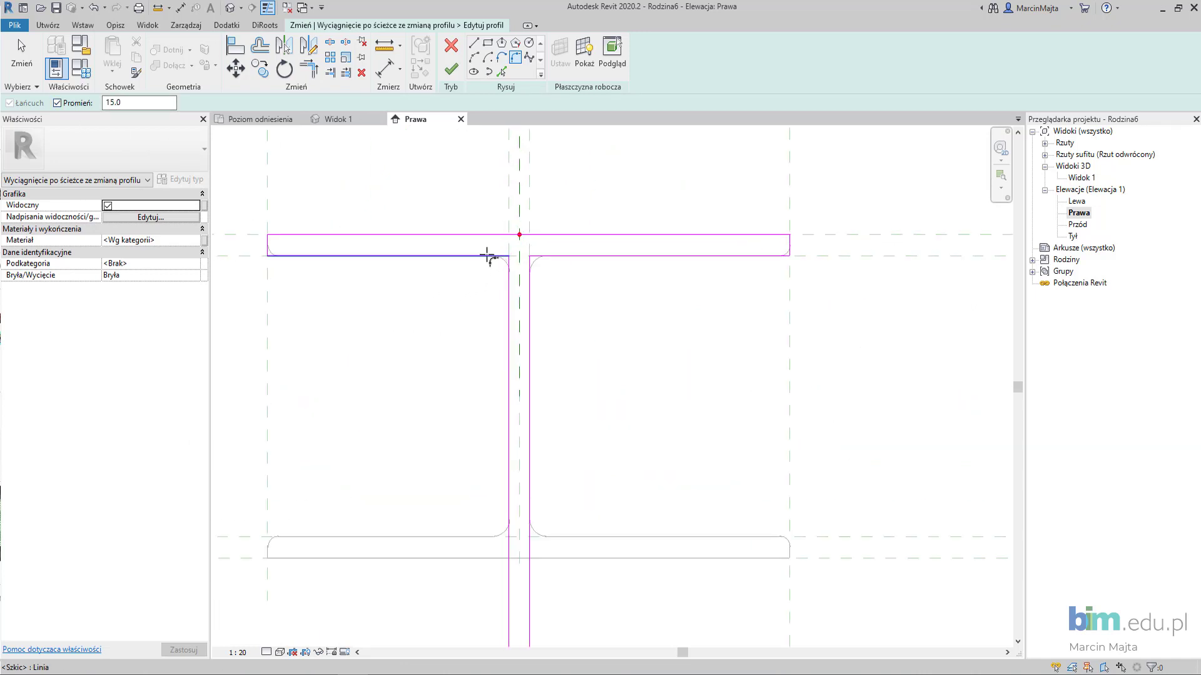
click(488, 256)
click(508, 279)
click(554, 261)
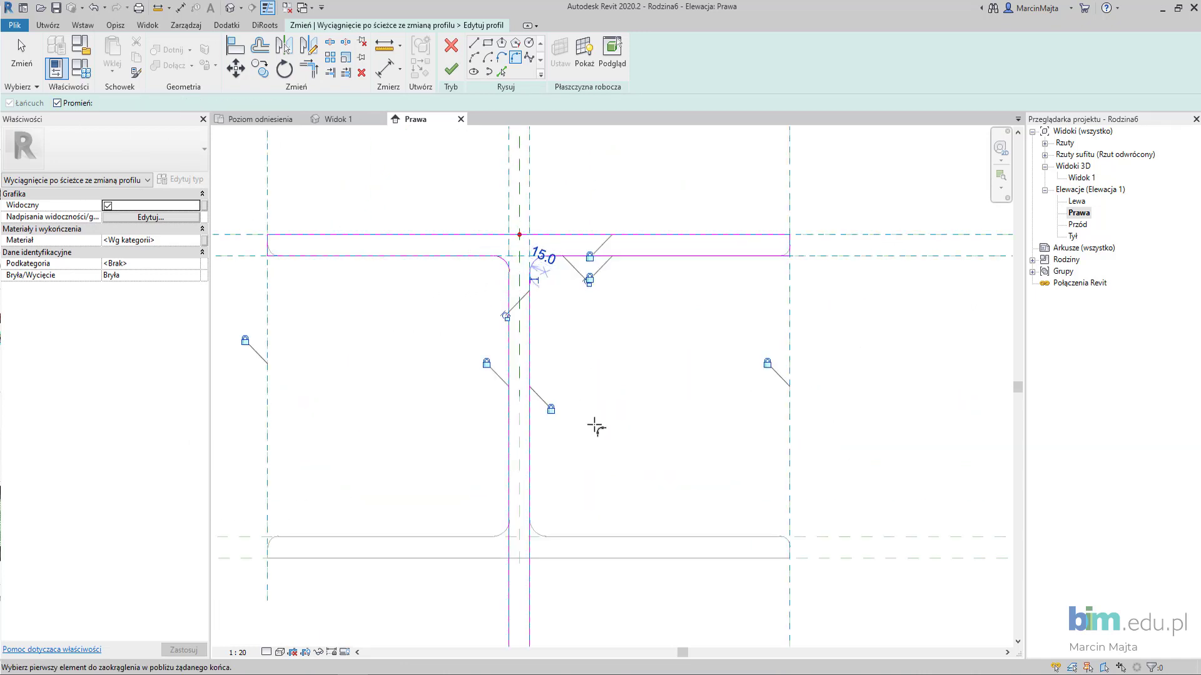
middle_drag(594, 423, 568, 276)
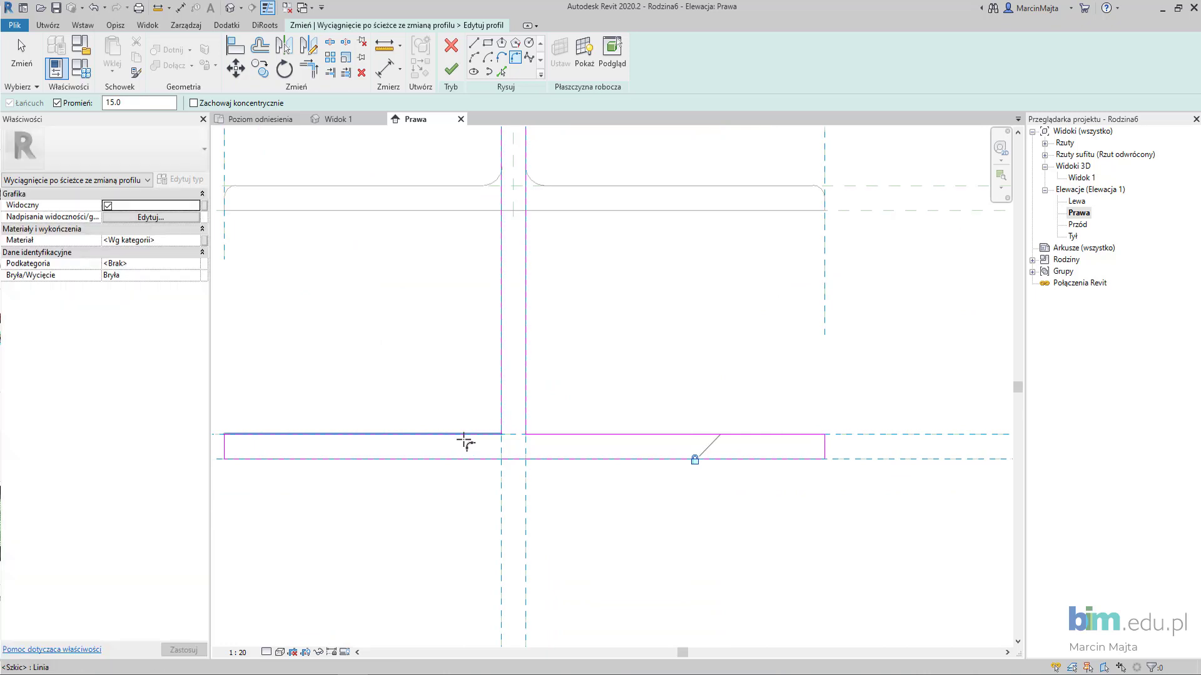
click(464, 443)
click(501, 403)
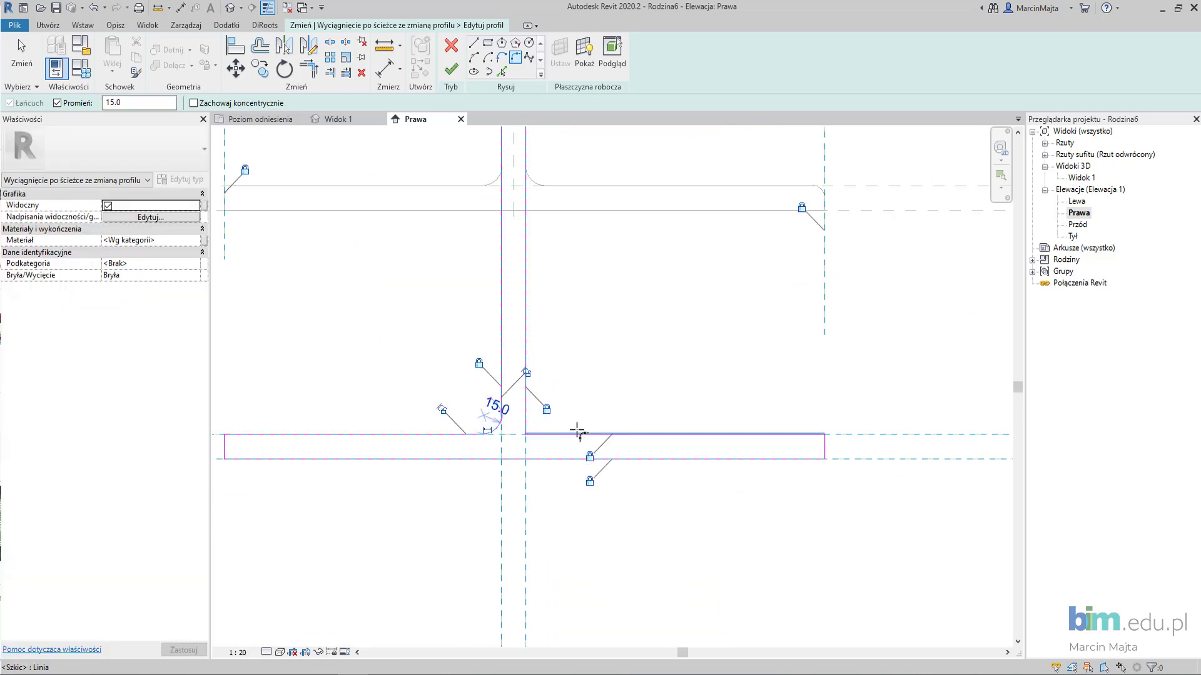
click(578, 432)
click(526, 350)
scroll(525, 415, down, 2)
middle_drag(579, 371, 543, 425)
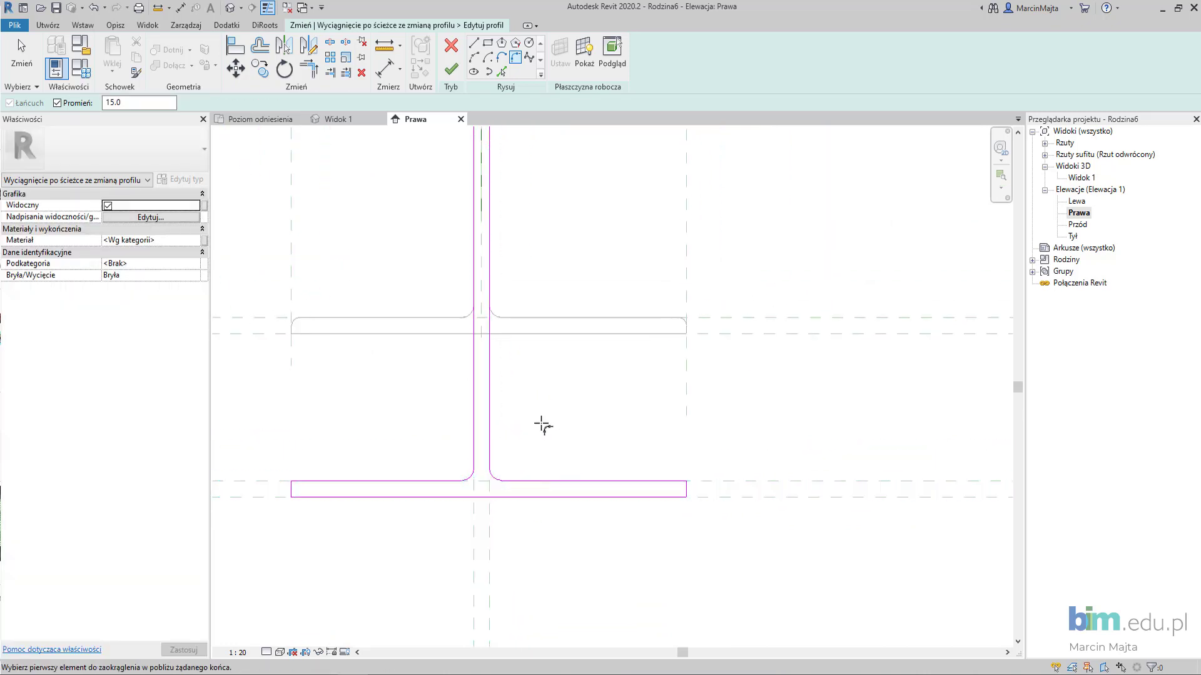
- Change the fillet radius to 10 and round both bottom flange-end corners
double_click(112, 102)
text(10)
scroll(298, 486, up, 2)
click(303, 479)
click(290, 491)
middle_drag(932, 481, 567, 480)
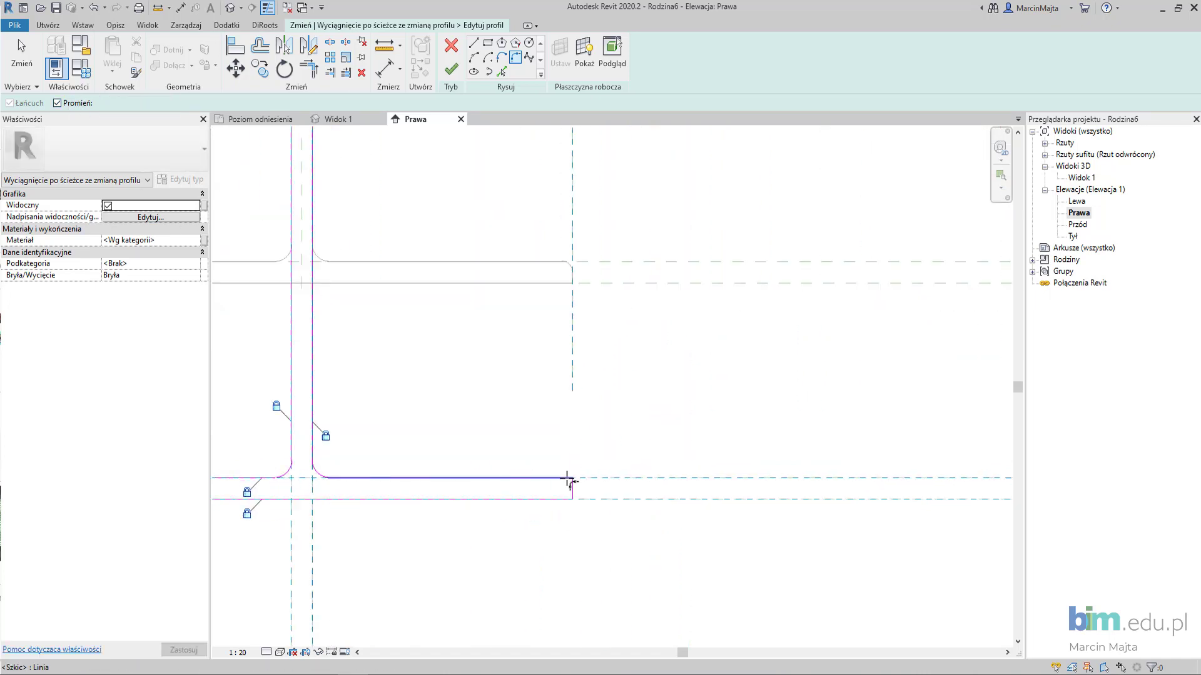
click(567, 480)
scroll(483, 391, down, 2)
scroll(459, 327, down, 1)
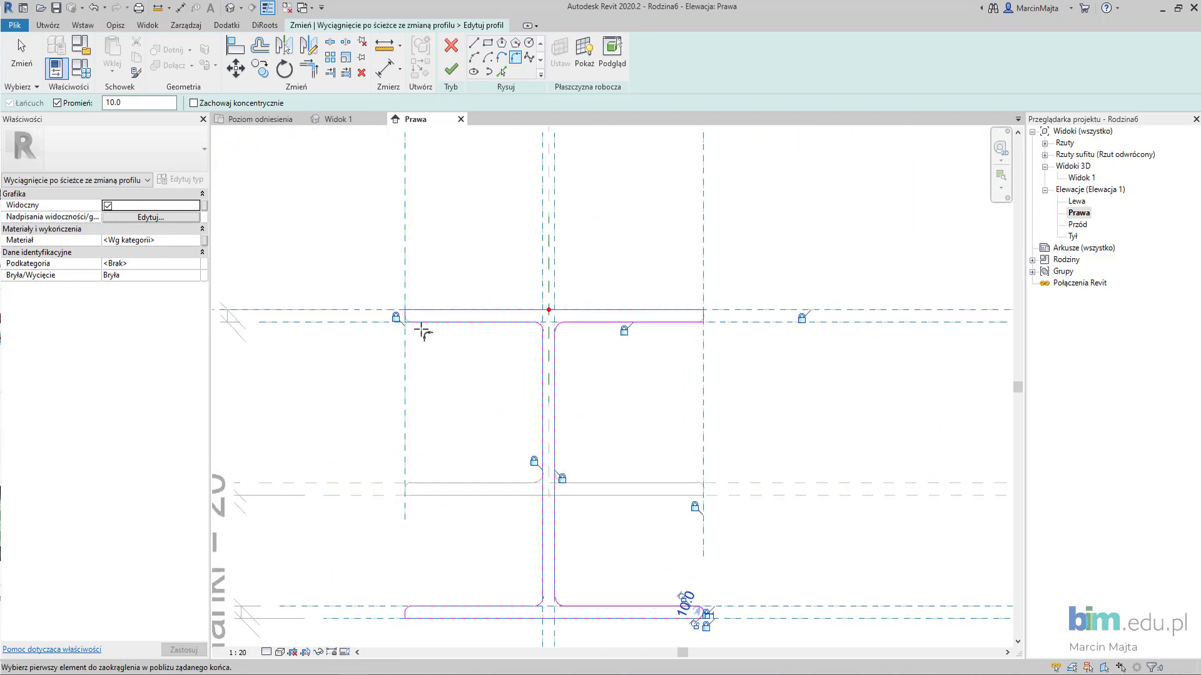
scroll(422, 331, up, 3)
- Round the top flange's left and right end corners at radius 10
click(387, 303)
scroll(451, 384, down, 3)
scroll(426, 434, up, 1)
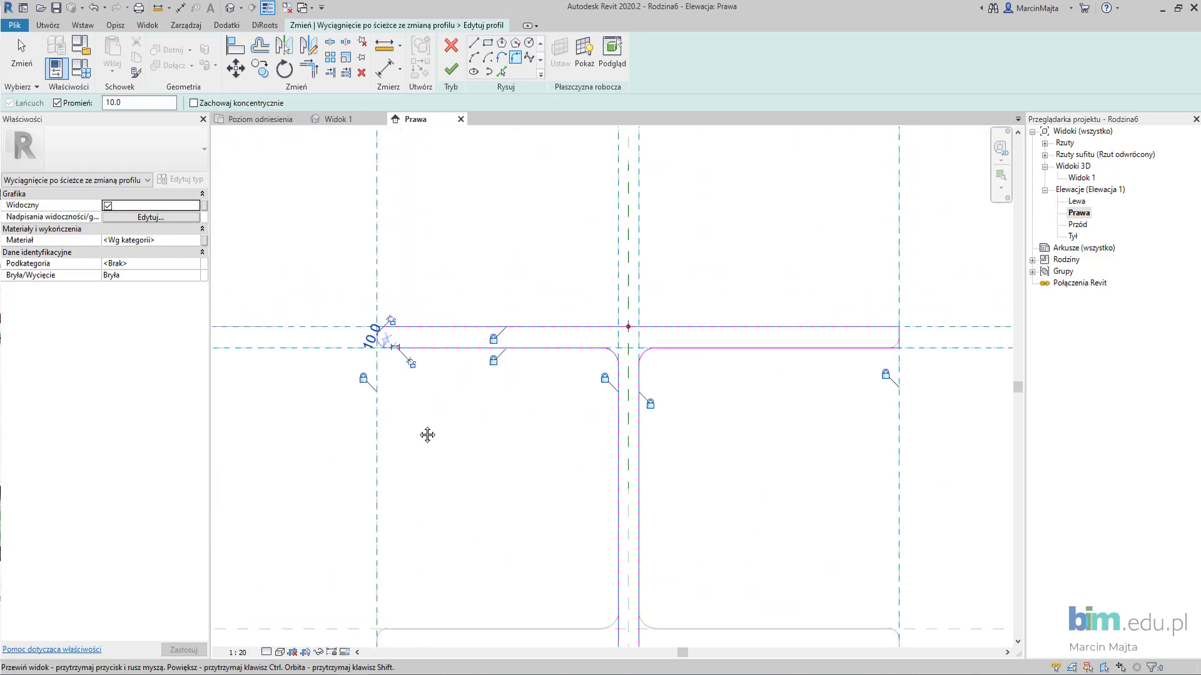
scroll(595, 368, up, 2)
click(586, 346)
scroll(491, 399, down, 2)
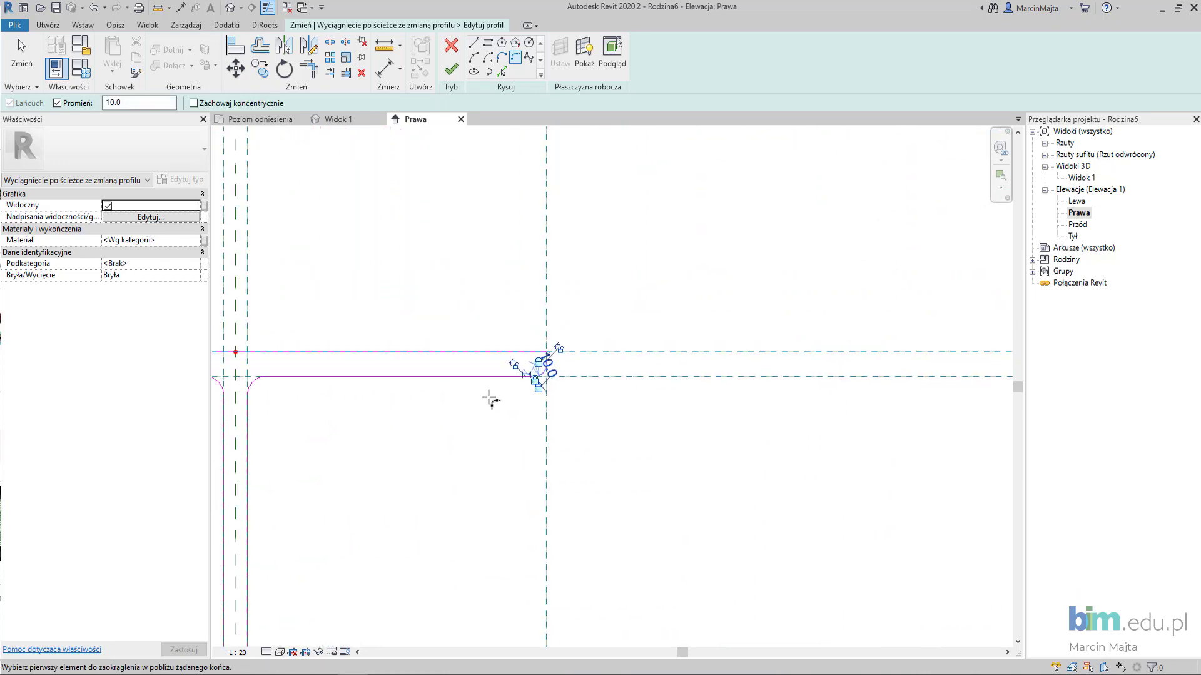
scroll(482, 419, down, 2)
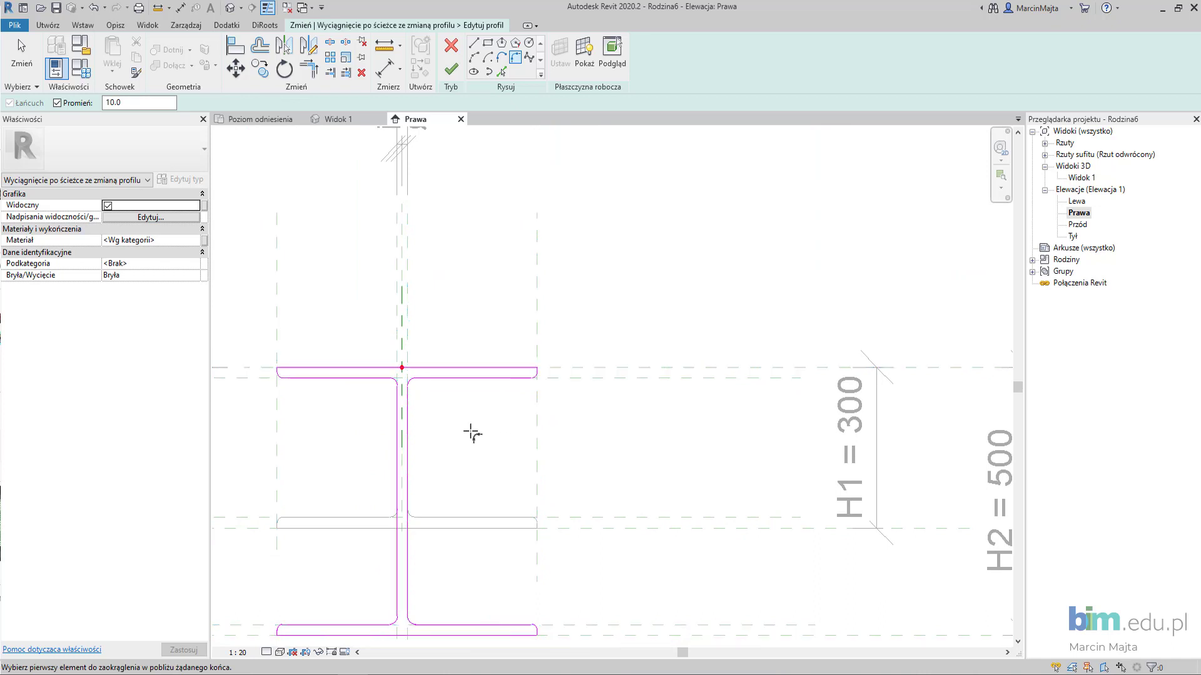
middle_drag(474, 430, 515, 358)
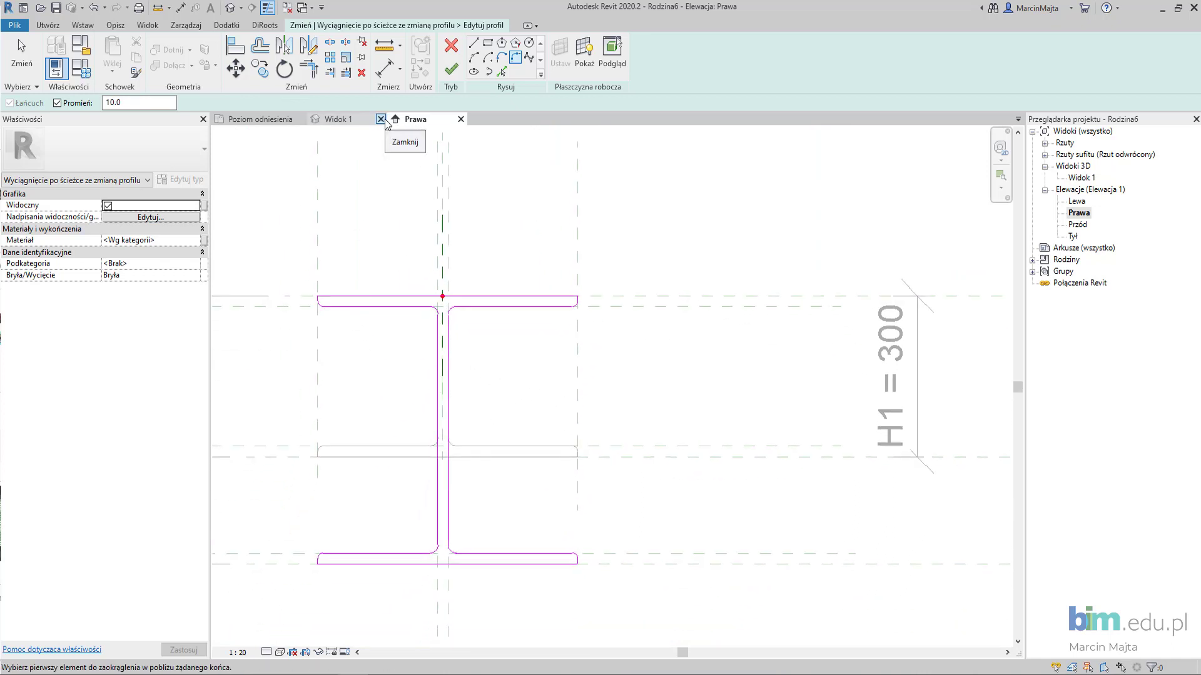
click(115, 25)
- Add radial dimensions to the upper fillets: radius 10 on flange ends, radius 15 on web fillets
click(138, 55)
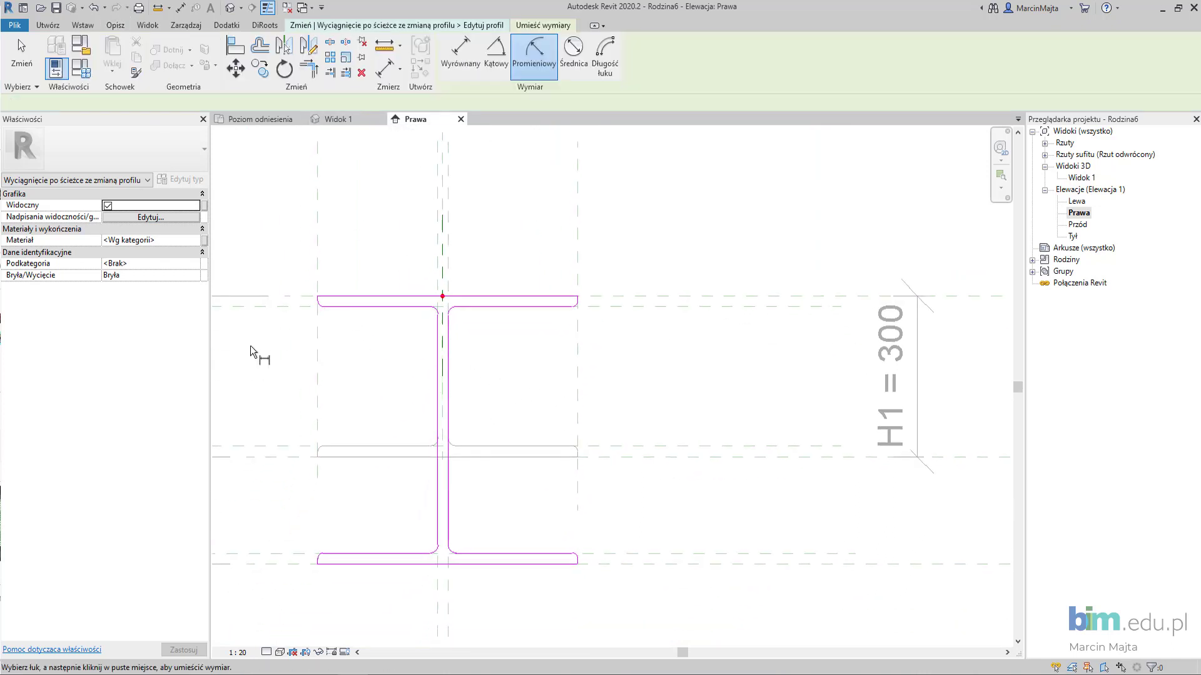
scroll(250, 352, up, 3)
scroll(369, 294, up, 1)
click(388, 260)
click(362, 290)
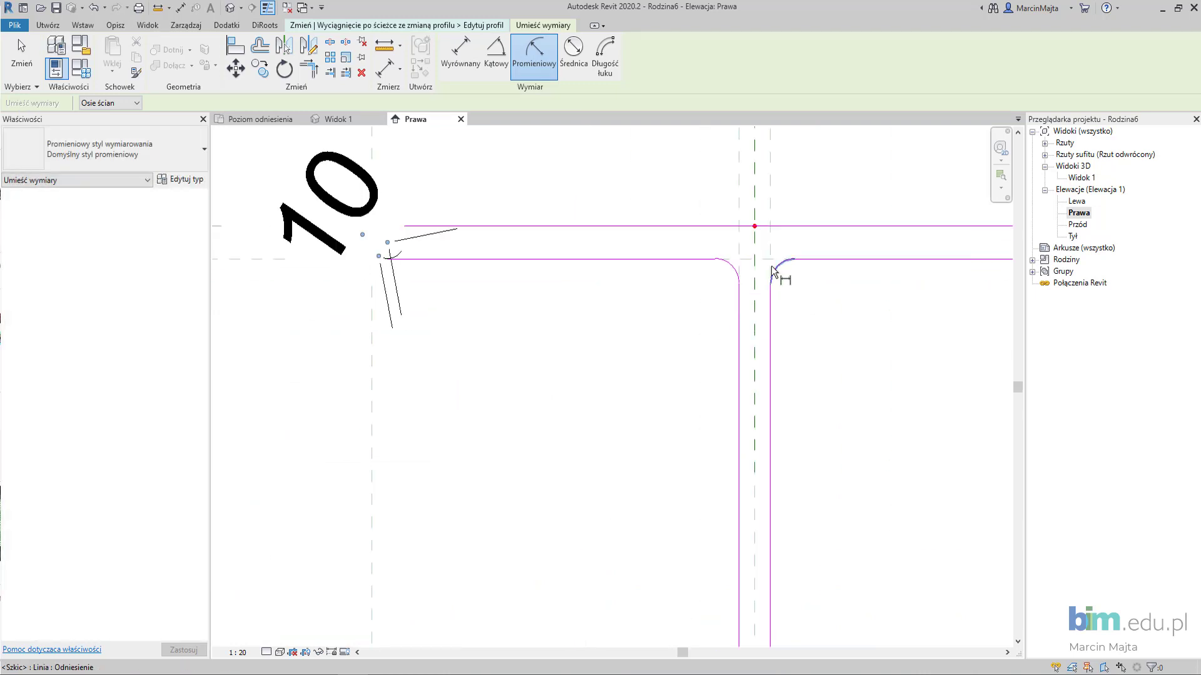
click(729, 261)
click(683, 335)
click(777, 267)
click(852, 421)
scroll(852, 421, down, 2)
mouse_move(757, 433)
middle_down()
mouse_move(424, 392)
mouse_move(322, 396)
middle_up()
scroll(619, 270, up, 2)
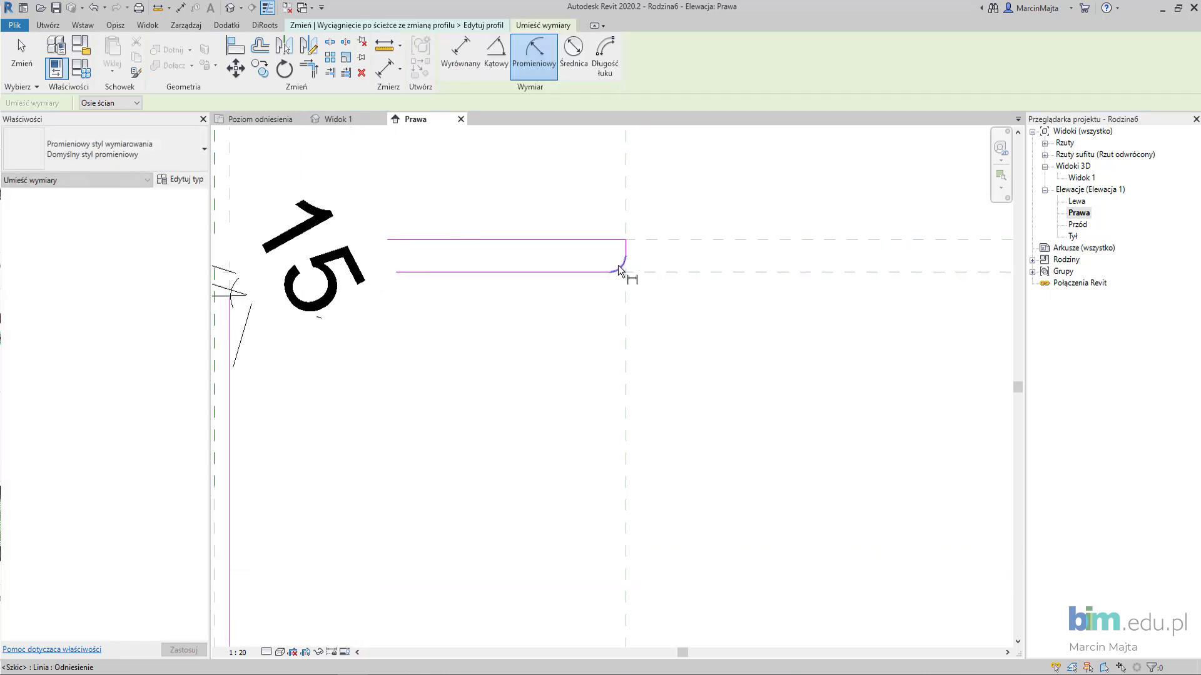
click(619, 270)
click(666, 228)
- Add radial dimensions to the lower fillets: radius 10 on flange ends, radius 15 on web fillet
scroll(630, 343, down, 2)
middle_drag(702, 469, 394, 423)
scroll(533, 362, up, 2)
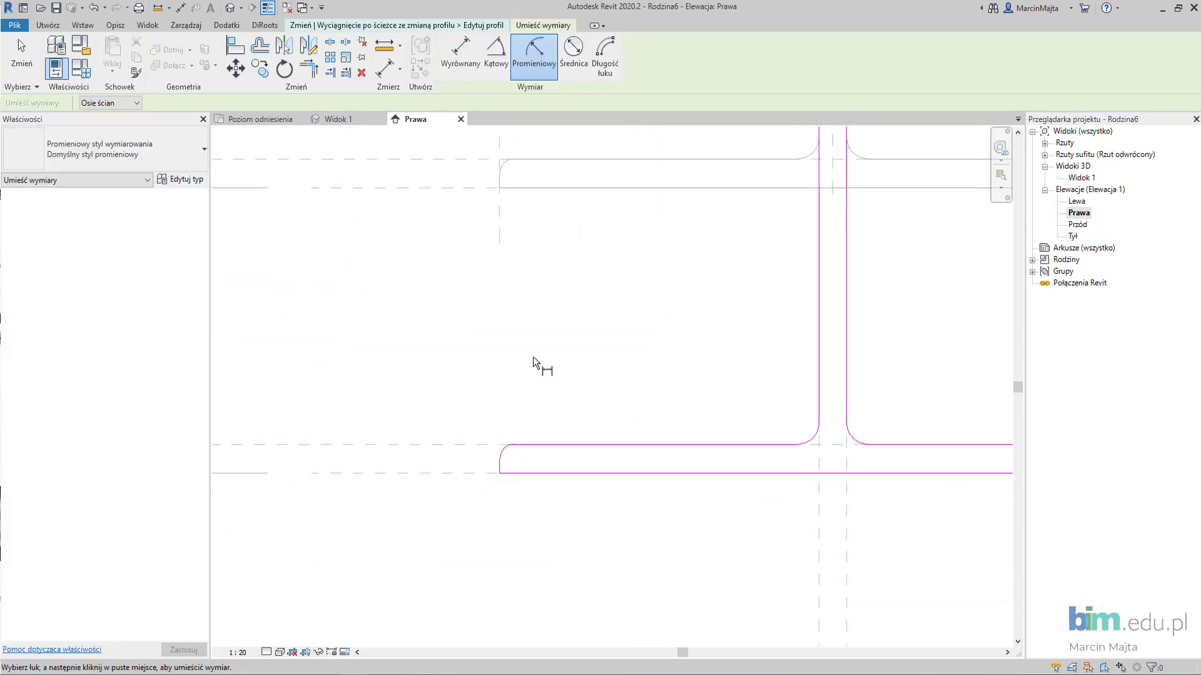
click(500, 448)
middle_drag(750, 431, 457, 413)
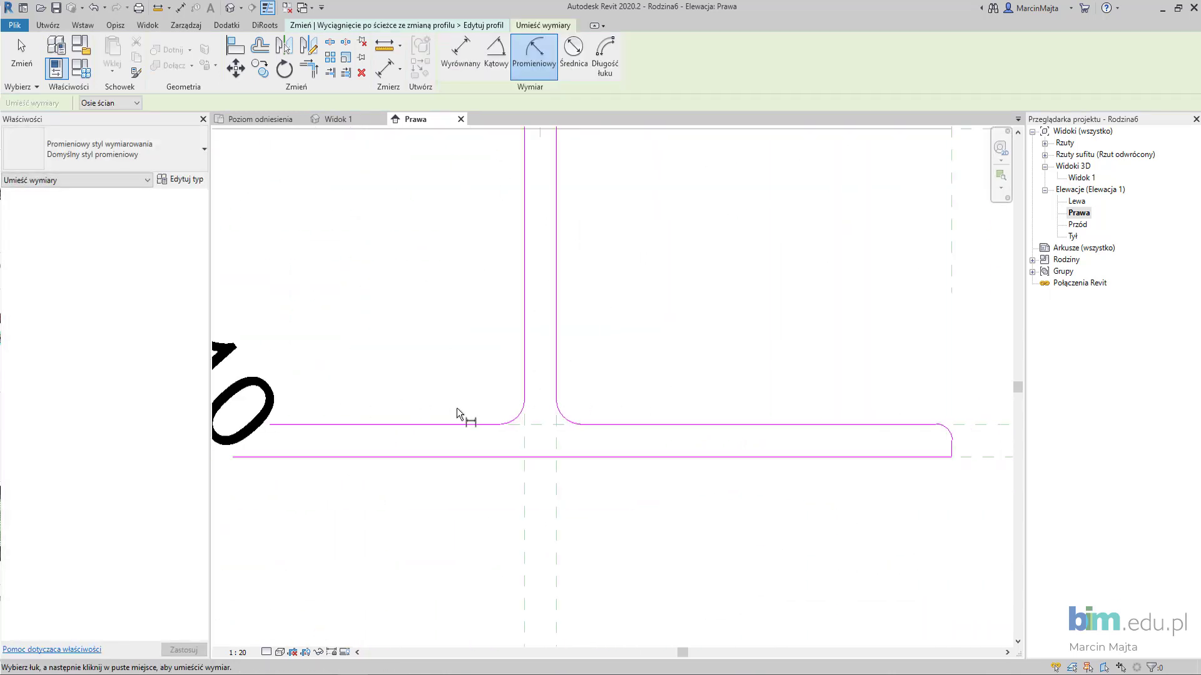
scroll(457, 413, up, 1)
click(536, 423)
click(512, 391)
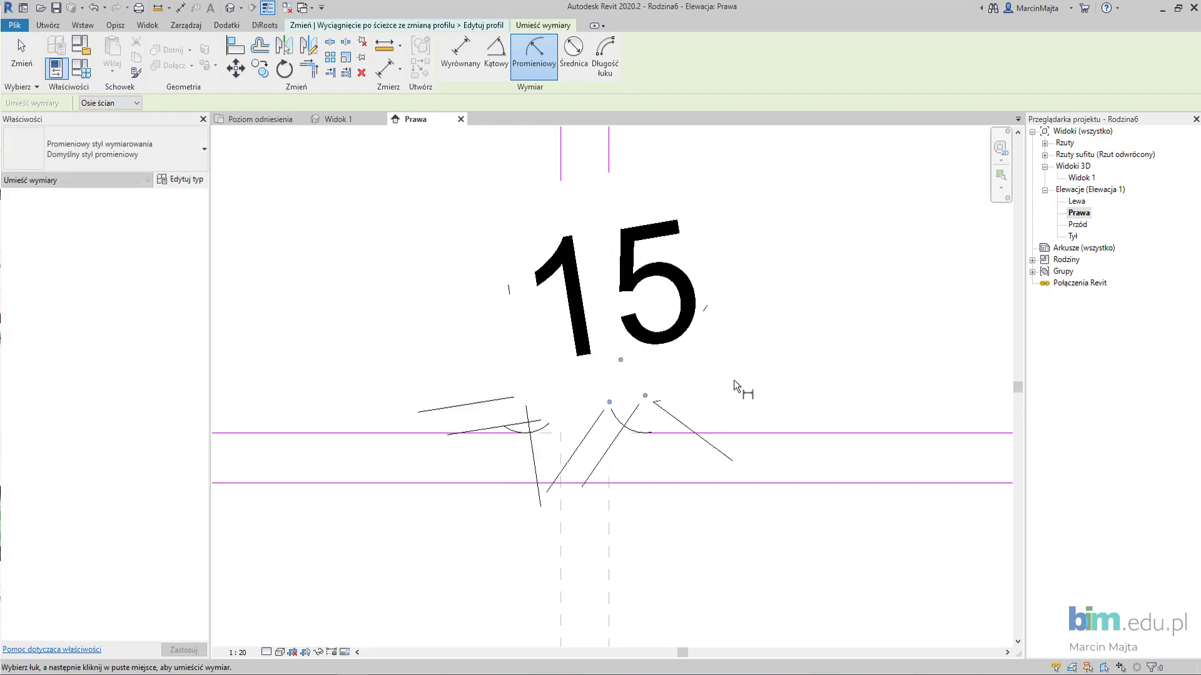
scroll(734, 386, down, 1)
middle_drag(650, 388, 244, 413)
click(609, 443)
click(570, 451)
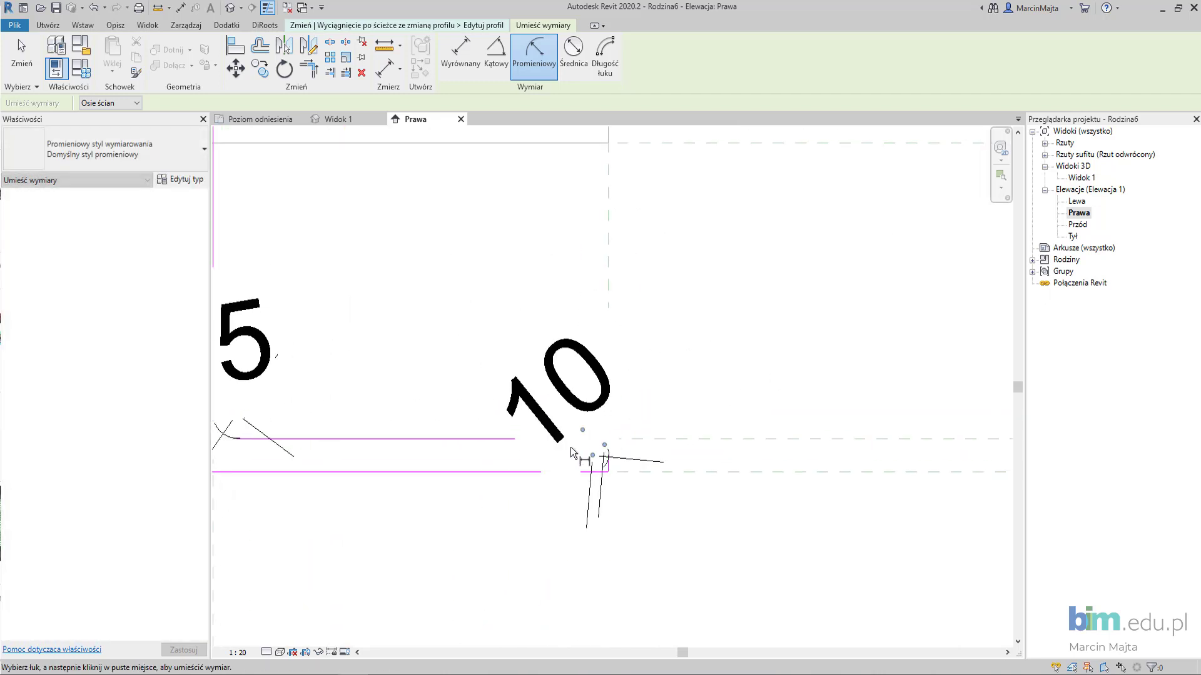
scroll(563, 431, down, 3)
key(Escape)
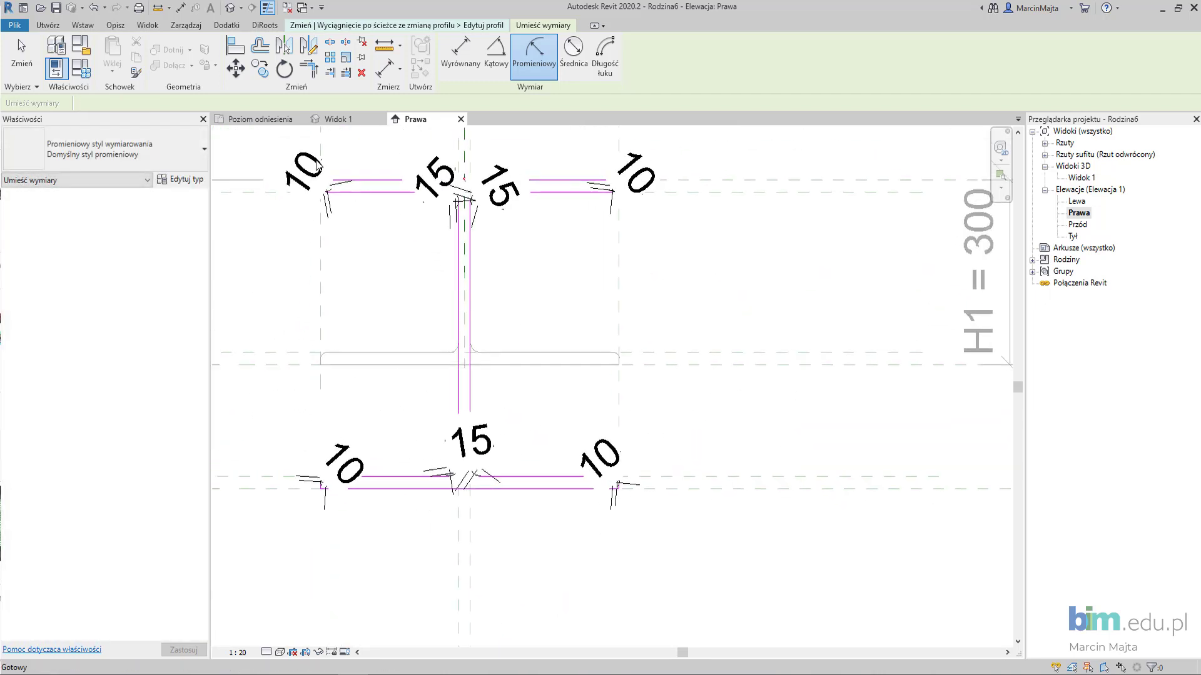
- Label the four radius-10 fillet dimensions with the r1 parameter
click(303, 171)
ctrl+click(635, 172)
ctrl+click(618, 445)
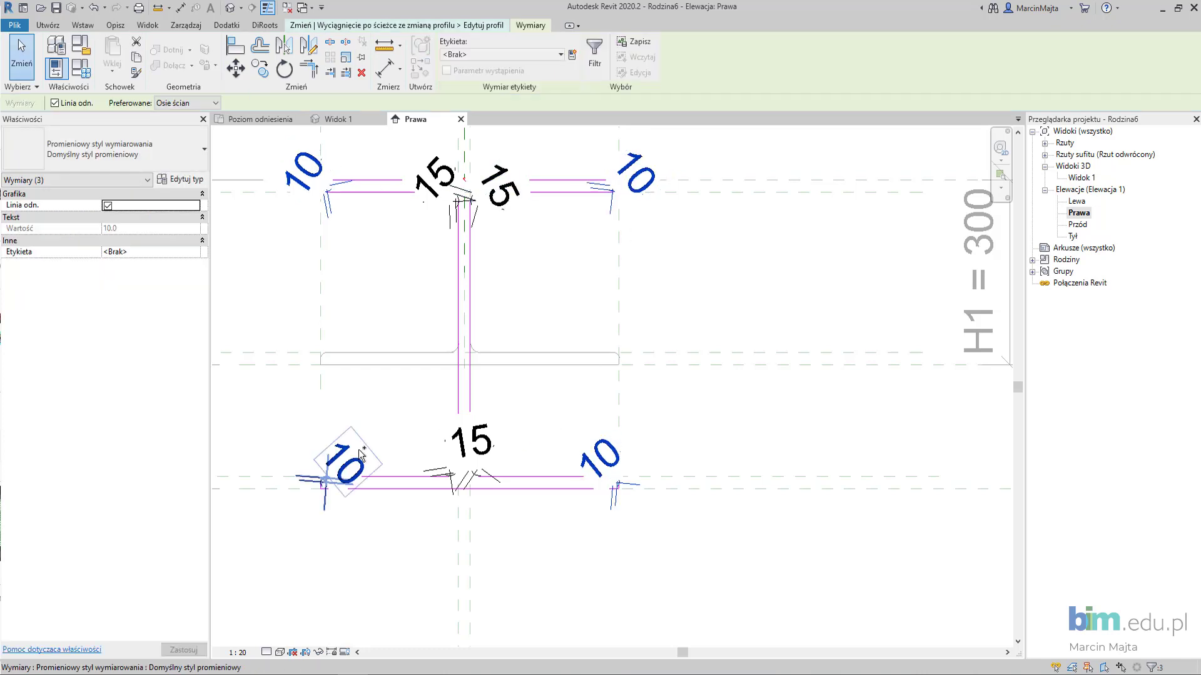
ctrl+click(343, 464)
click(500, 54)
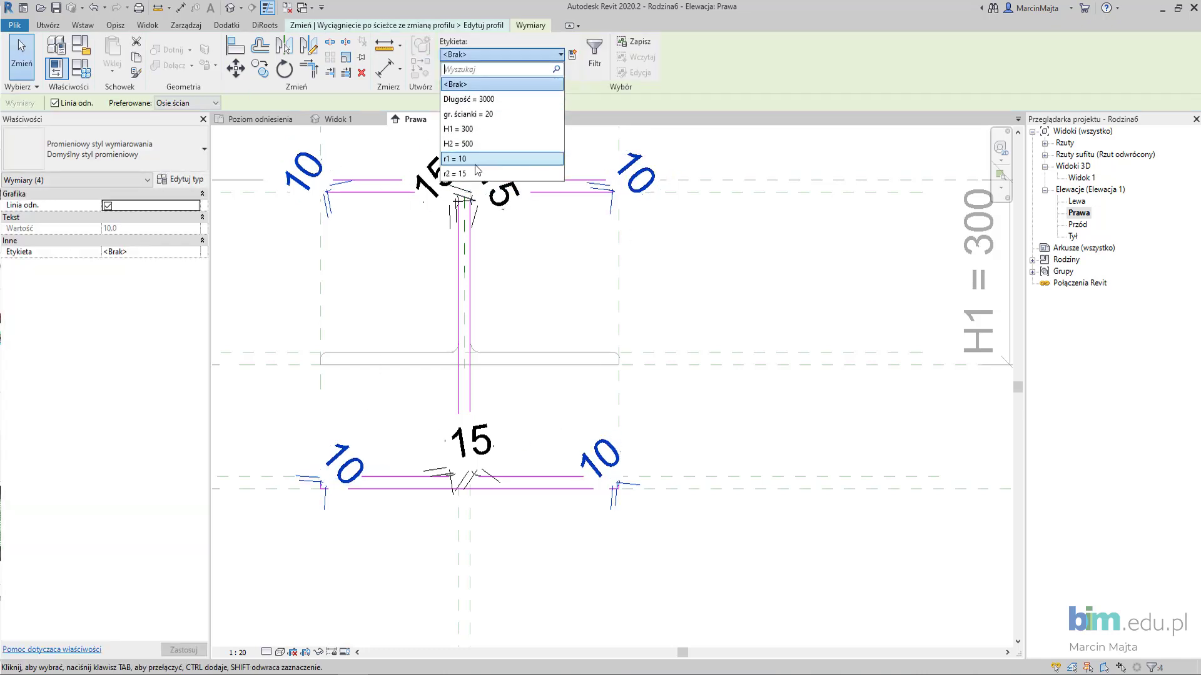
click(454, 159)
- Label the radius-15 fillet dimensions with the r2 parameter
click(436, 177)
ctrl+click(483, 438)
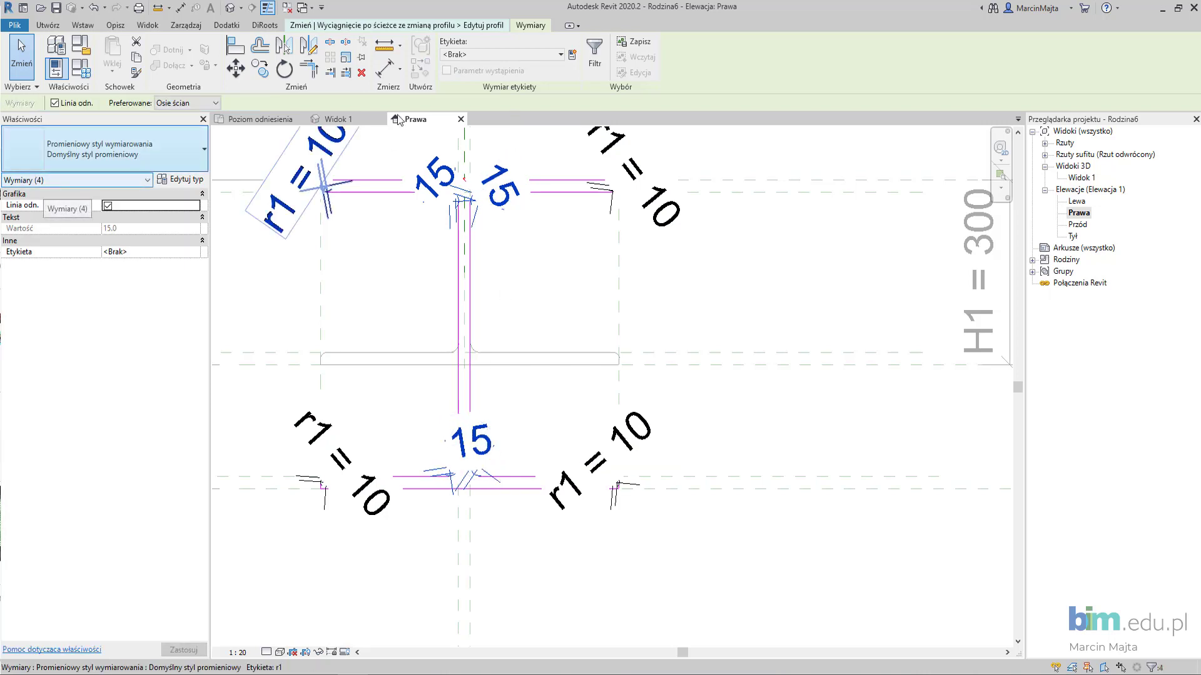
click(476, 54)
click(478, 174)
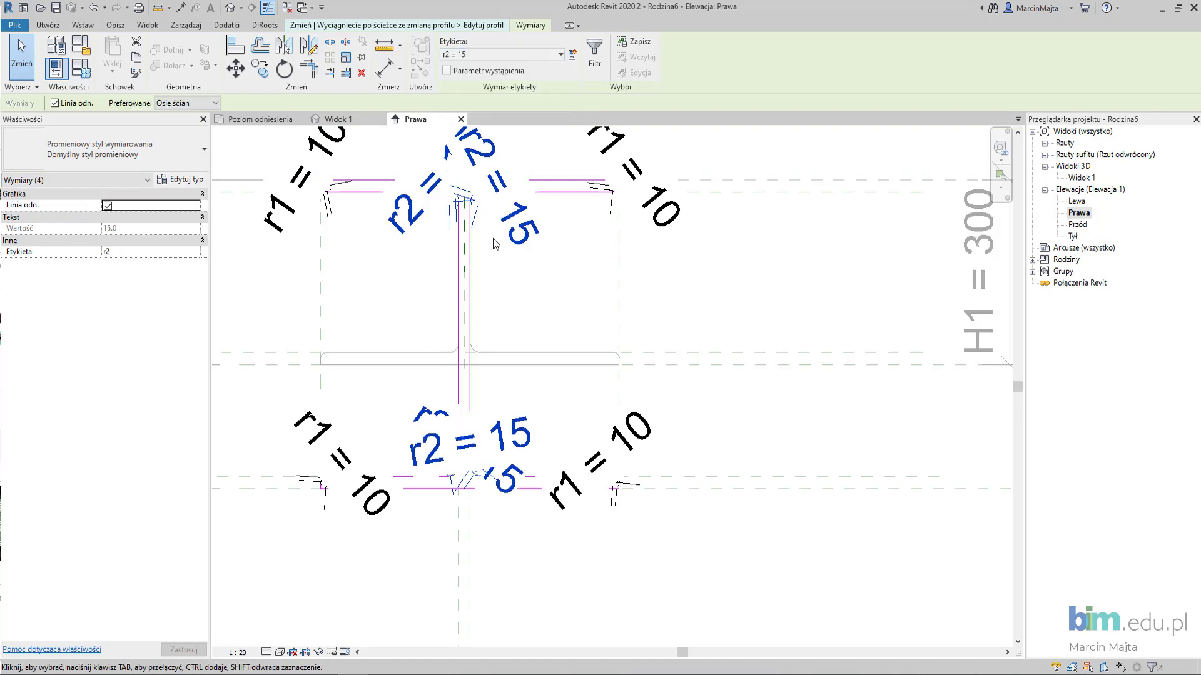
- Deselect the dimensions and finish the profile sketch
scroll(320, 563, down, 2)
click(494, 139)
click(450, 67)
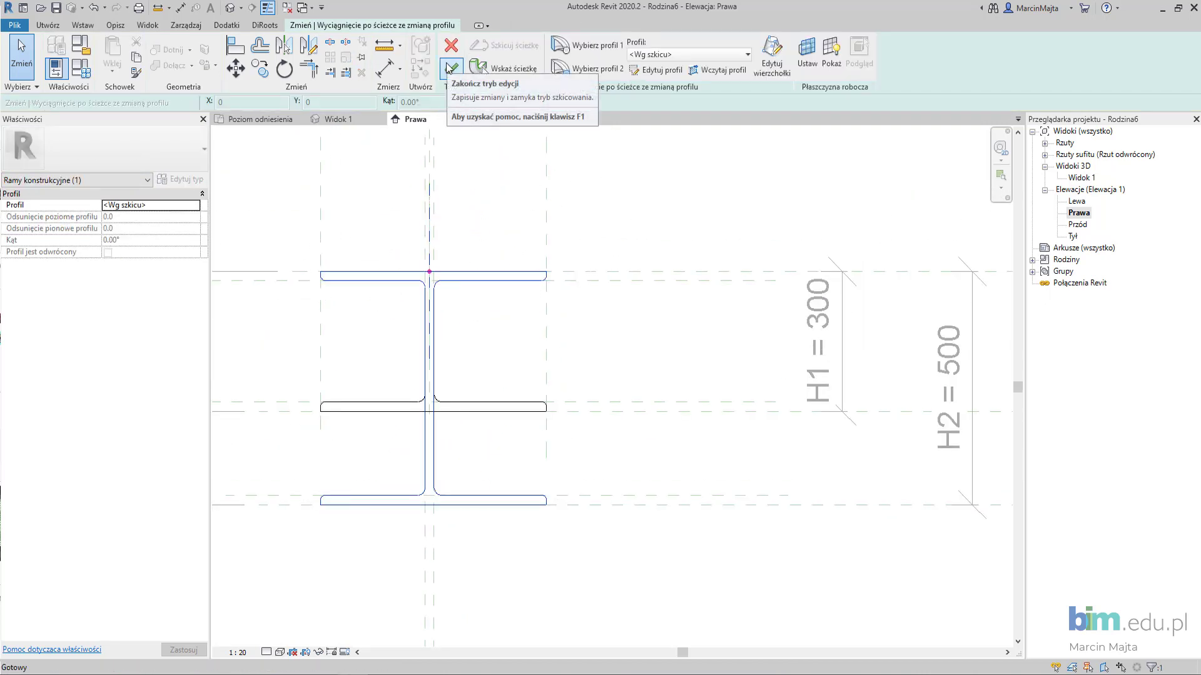
- Finish the sweep blend and orbit the tapered beam in the 3D view
click(451, 67)
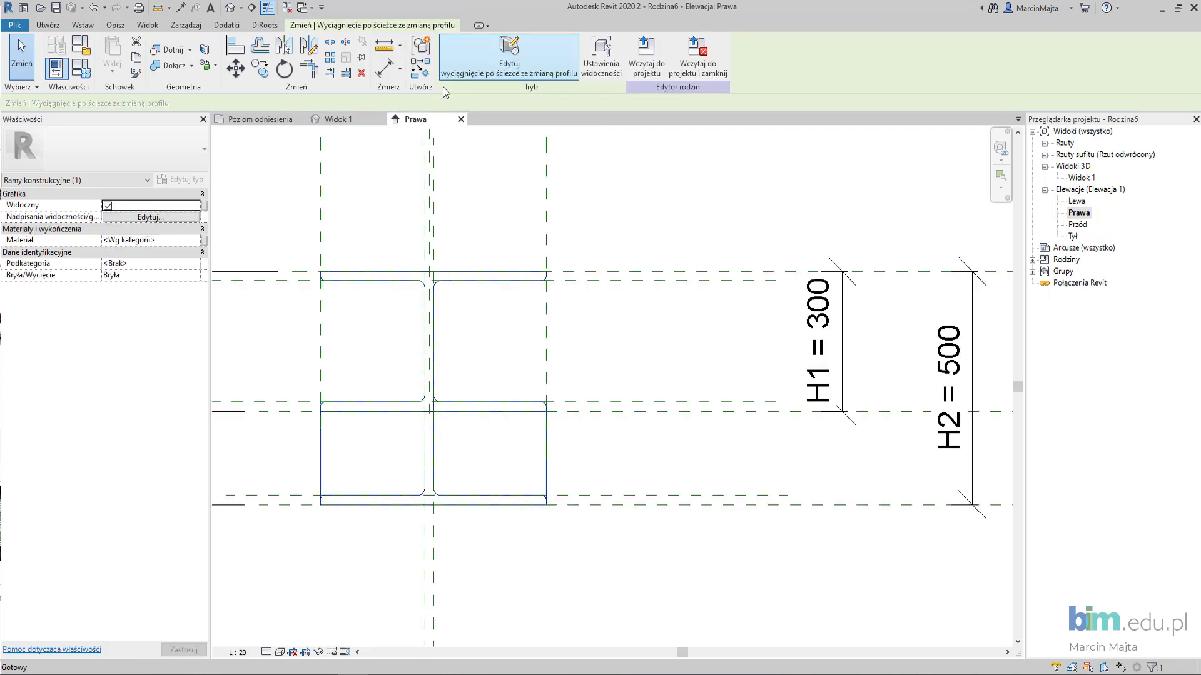
click(344, 125)
mouse_move(415, 257)
shift+middle_down()
mouse_move(550, 233)
mouse_move(606, 239)
shift+middle_up()
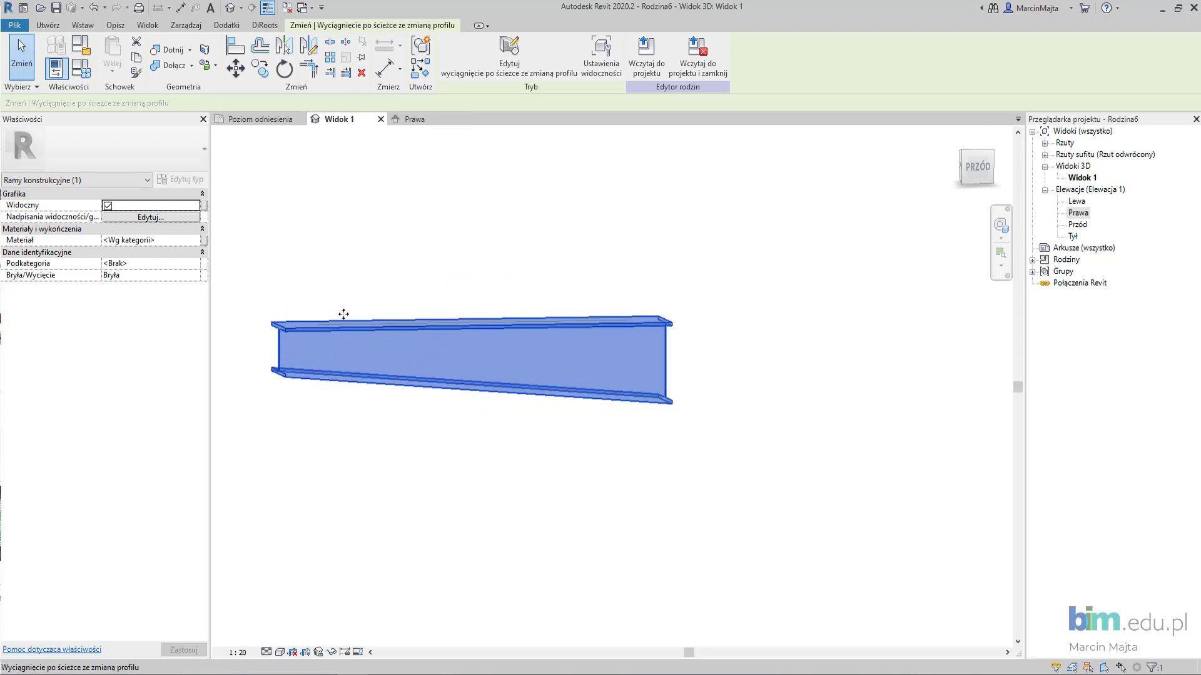
mouse_move(667, 324)
shift+middle_down()
mouse_move(517, 335)
mouse_move(384, 310)
mouse_move(477, 265)
mouse_move(359, 237)
mouse_move(308, 297)
mouse_move(448, 351)
mouse_move(469, 342)
shift+middle_up()
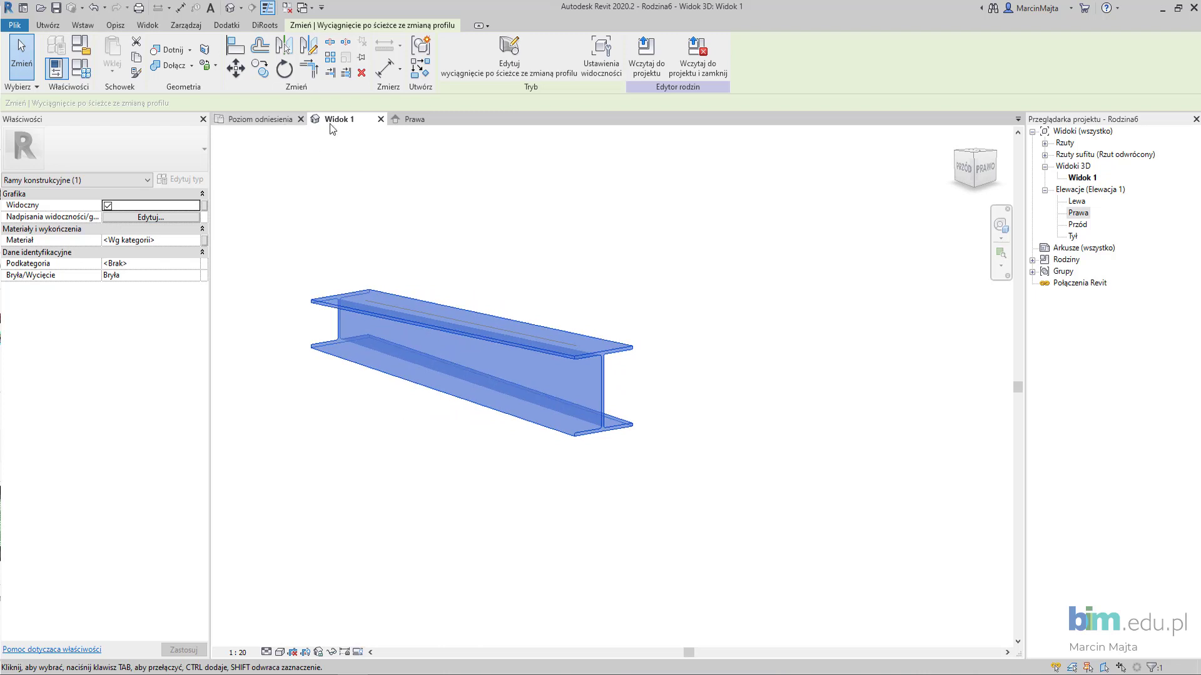
- In the reference level plan, flex Długość to 6000 and review the beam length
click(416, 122)
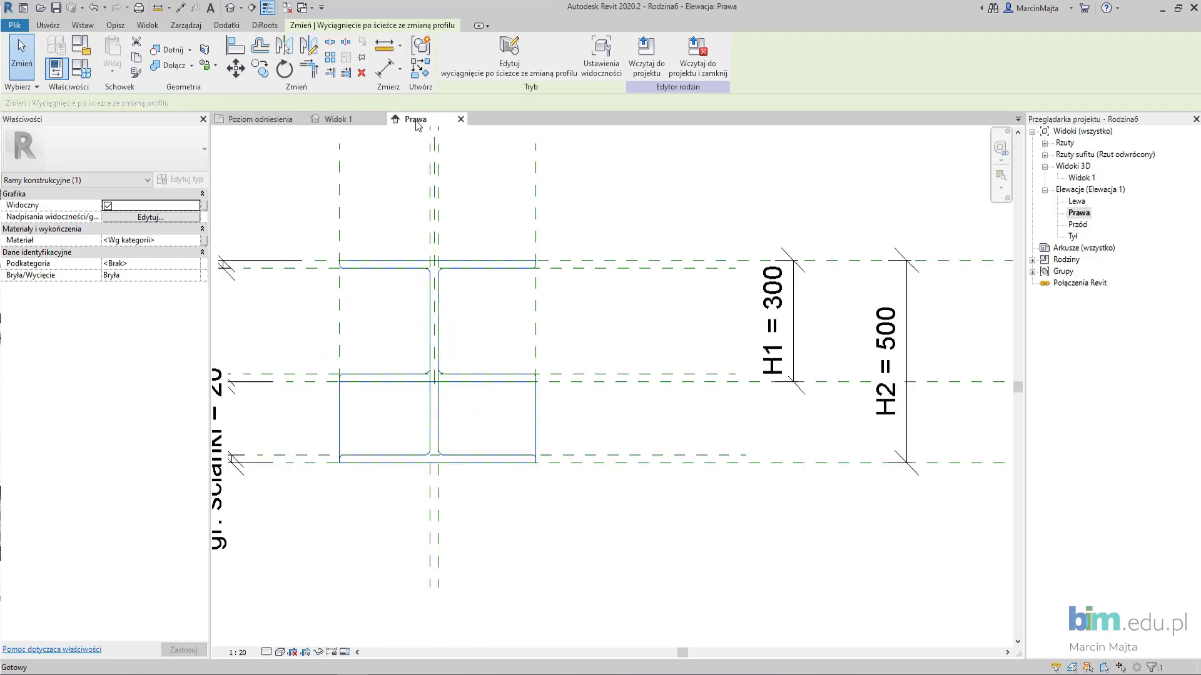
click(256, 119)
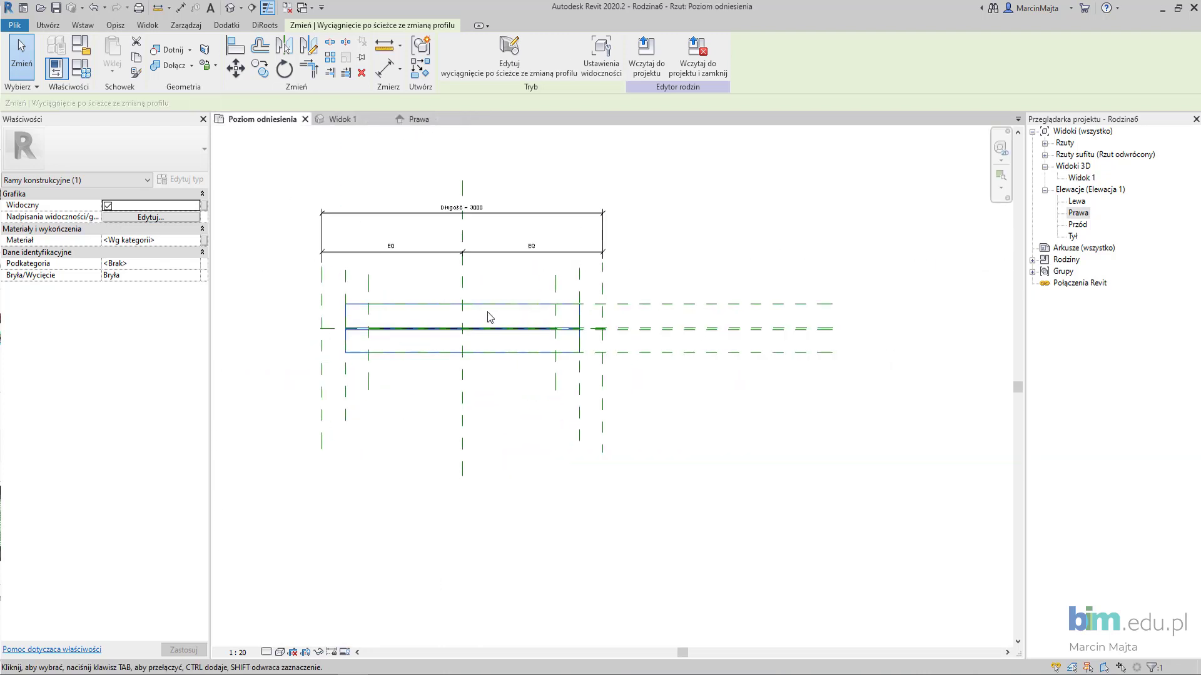
click(481, 212)
text(60)
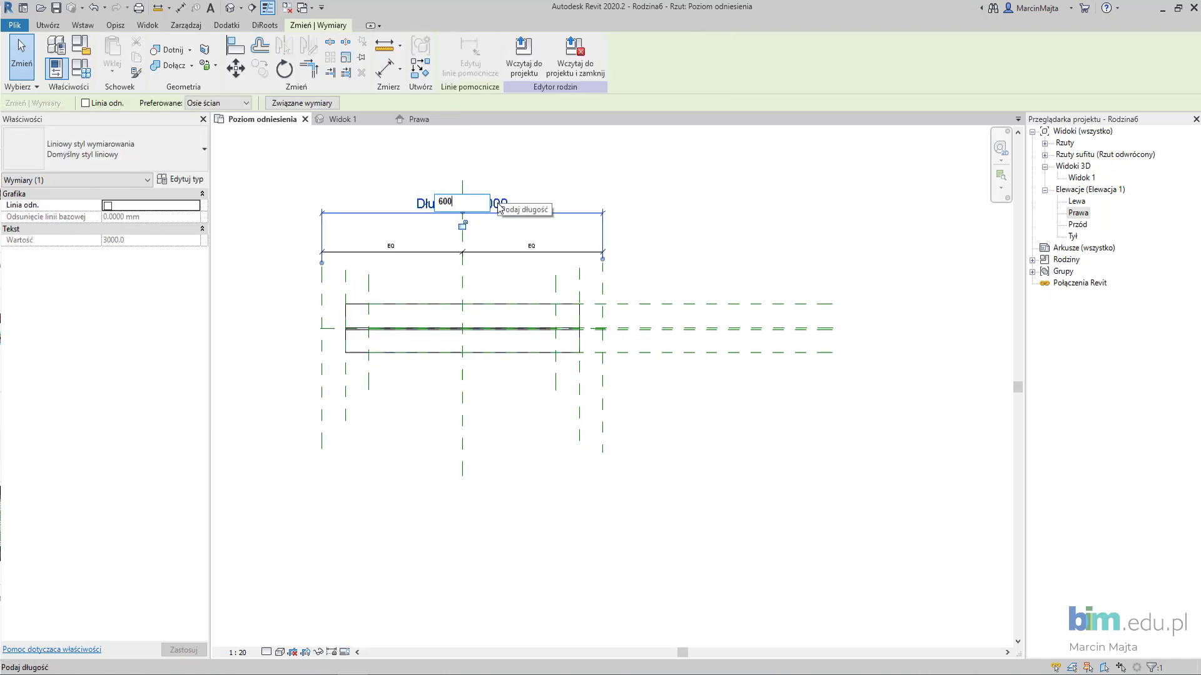
text(0)
key(Return)
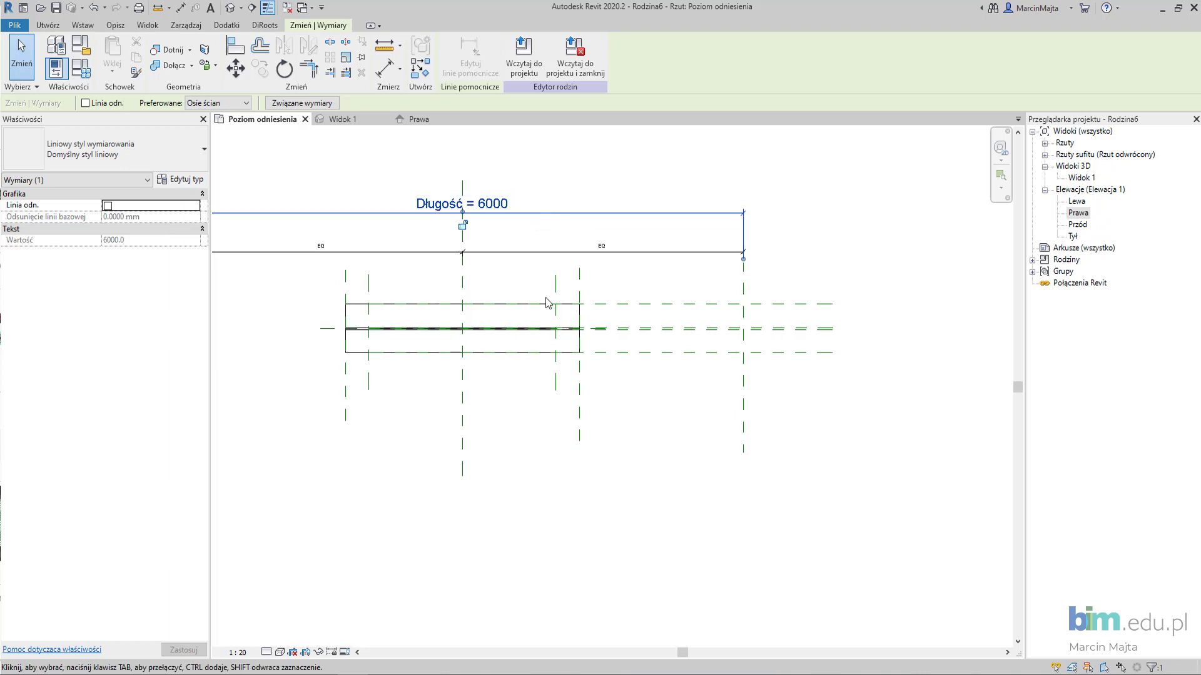
scroll(550, 304, down, 2)
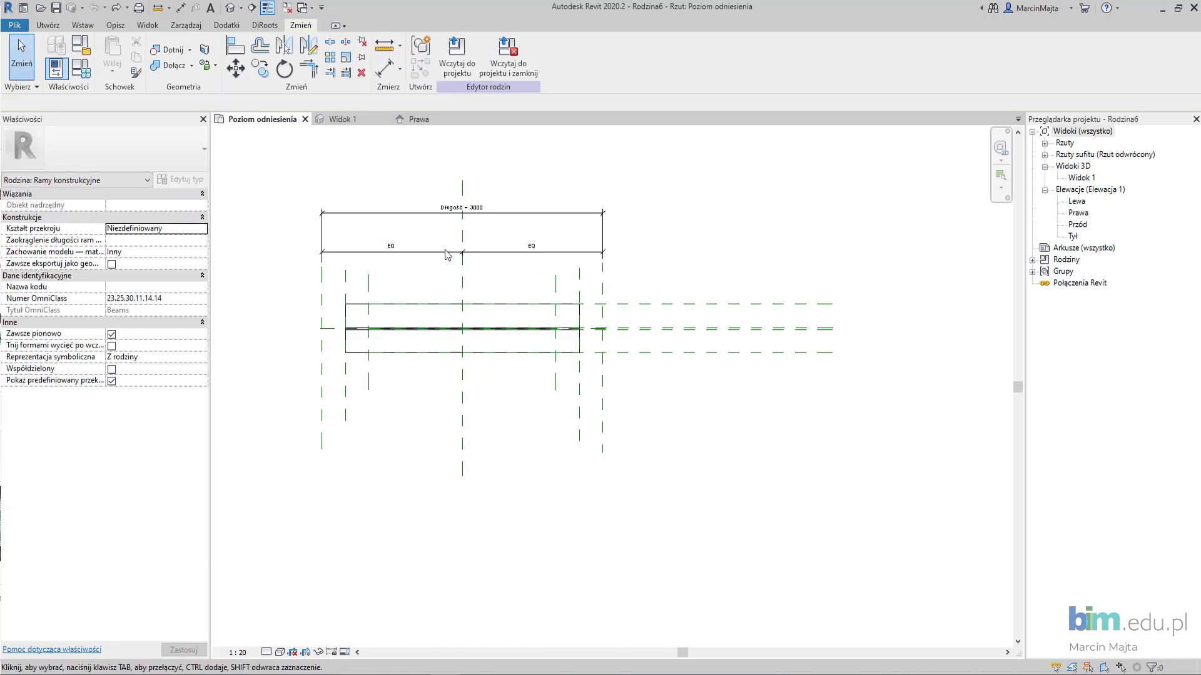
middle_drag(447, 258, 488, 277)
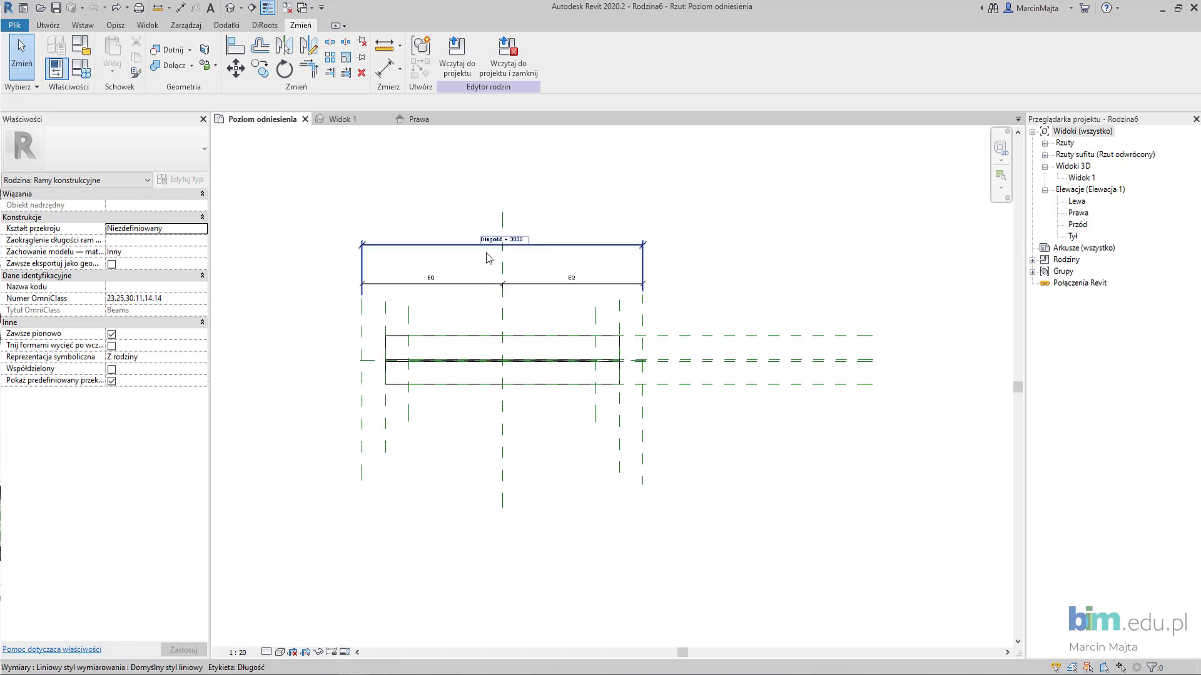
scroll(490, 257, up, 1)
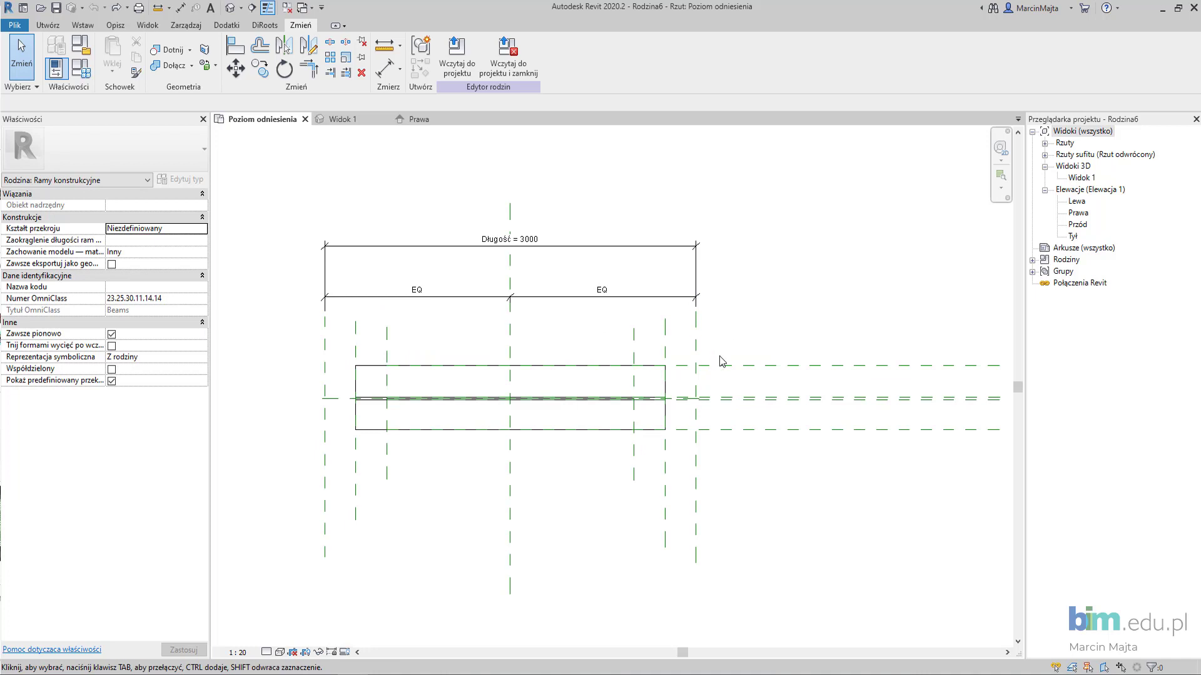
scroll(600, 288, down, 1)
scroll(616, 289, down, 1)
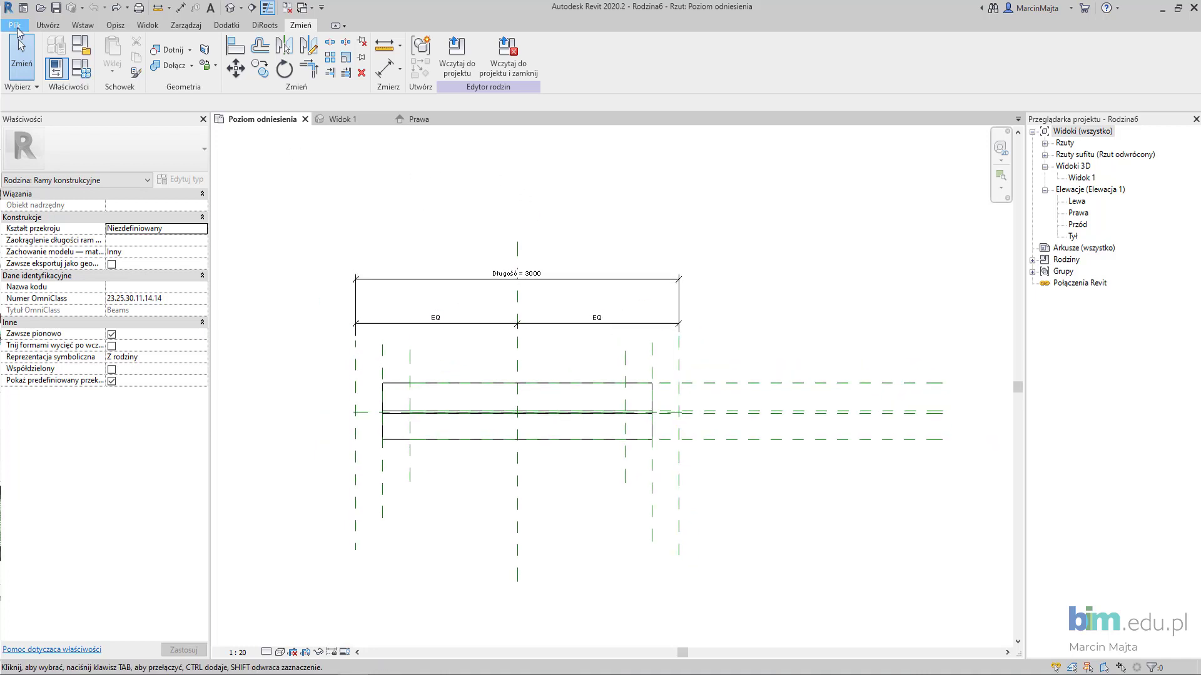
- Return to the family's reference level plan view
click(15, 26)
mouse_move(44, 74)
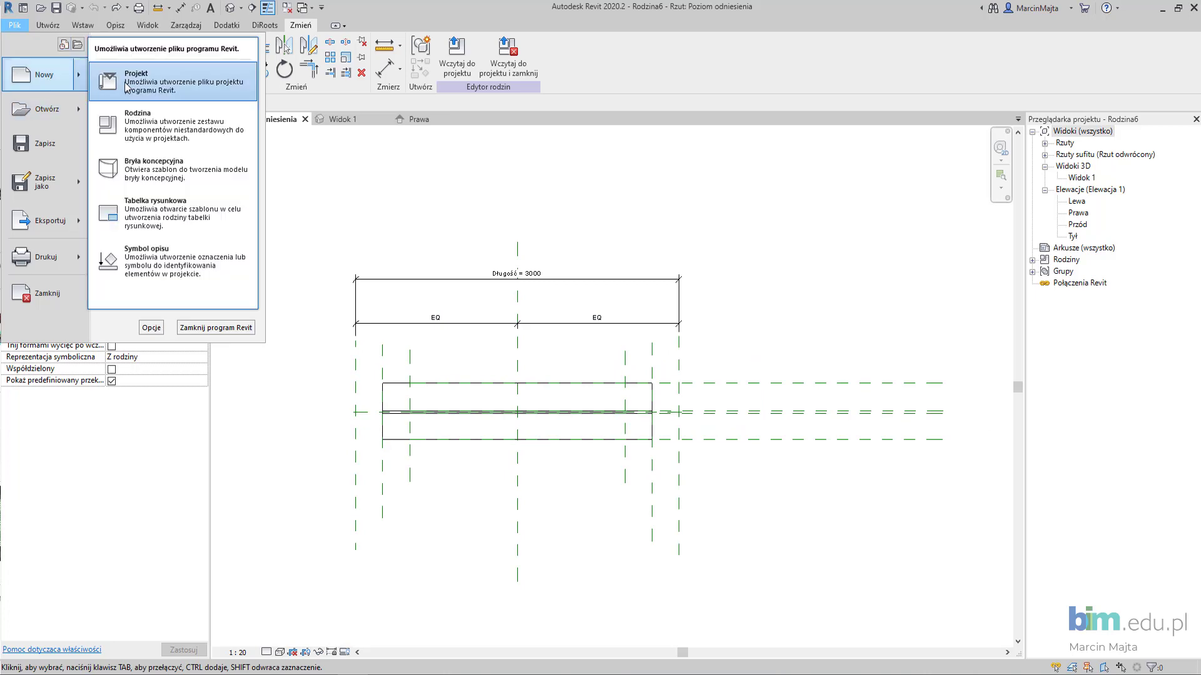
key(Escape)
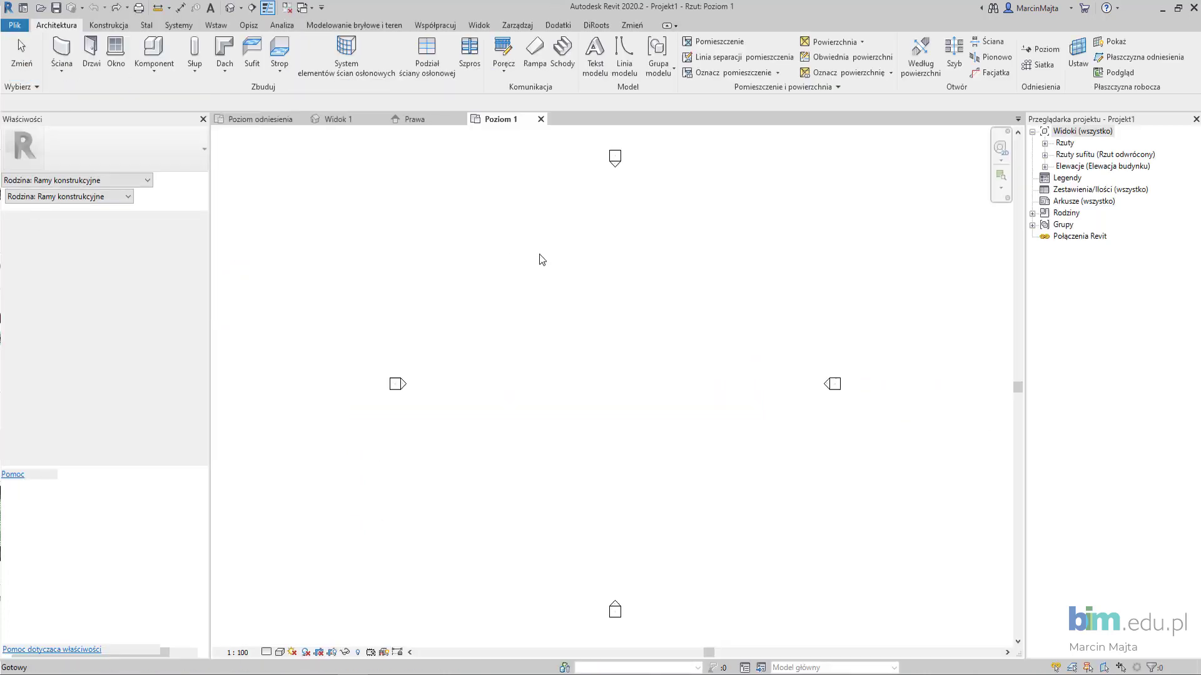
click(276, 118)
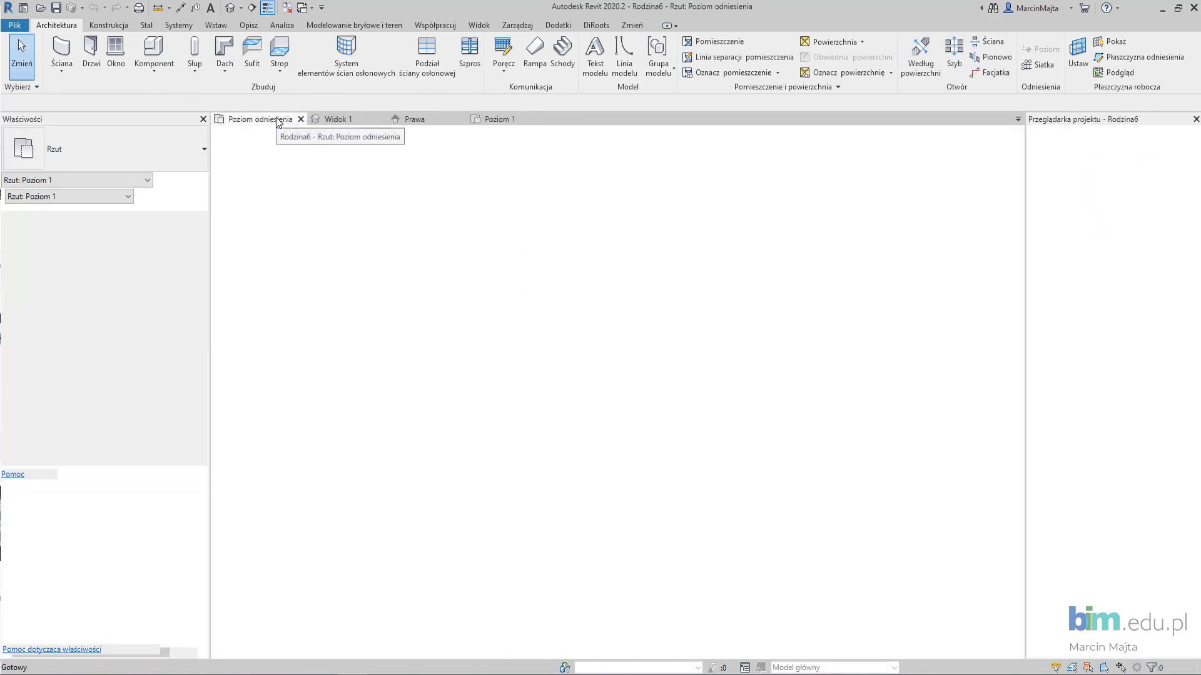
- Load the family into Projekt1, draw one beam on Poziom 1, and view it in 3D
click(473, 70)
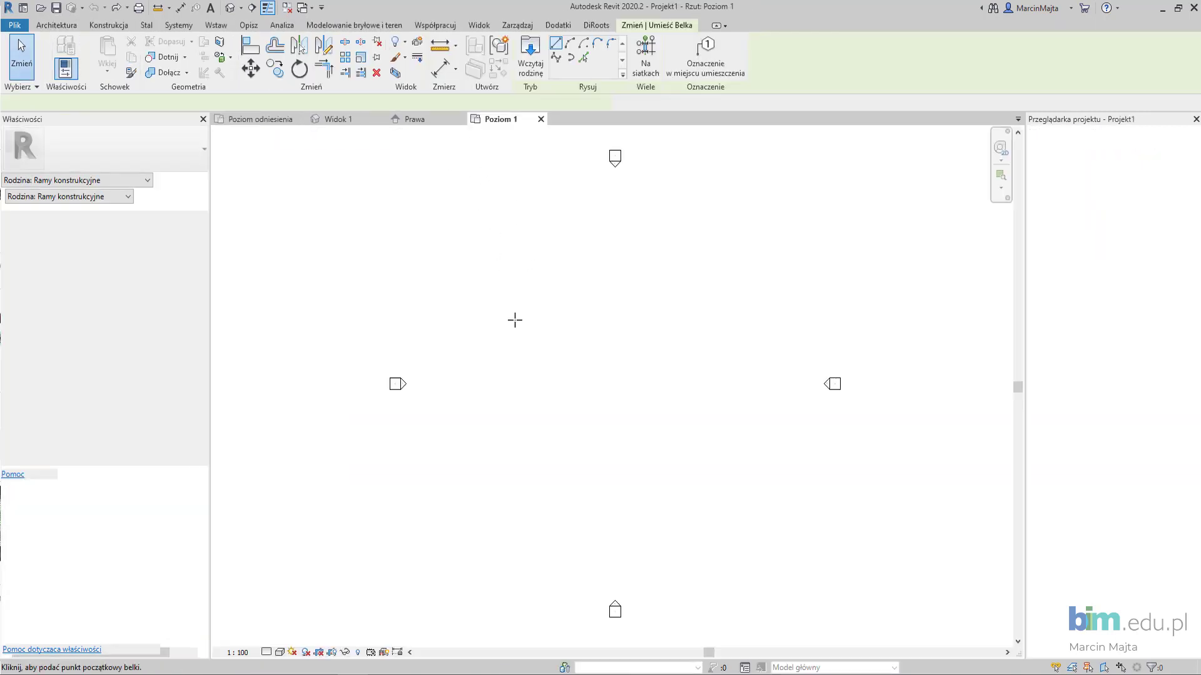
click(496, 351)
click(684, 349)
key(Escape)
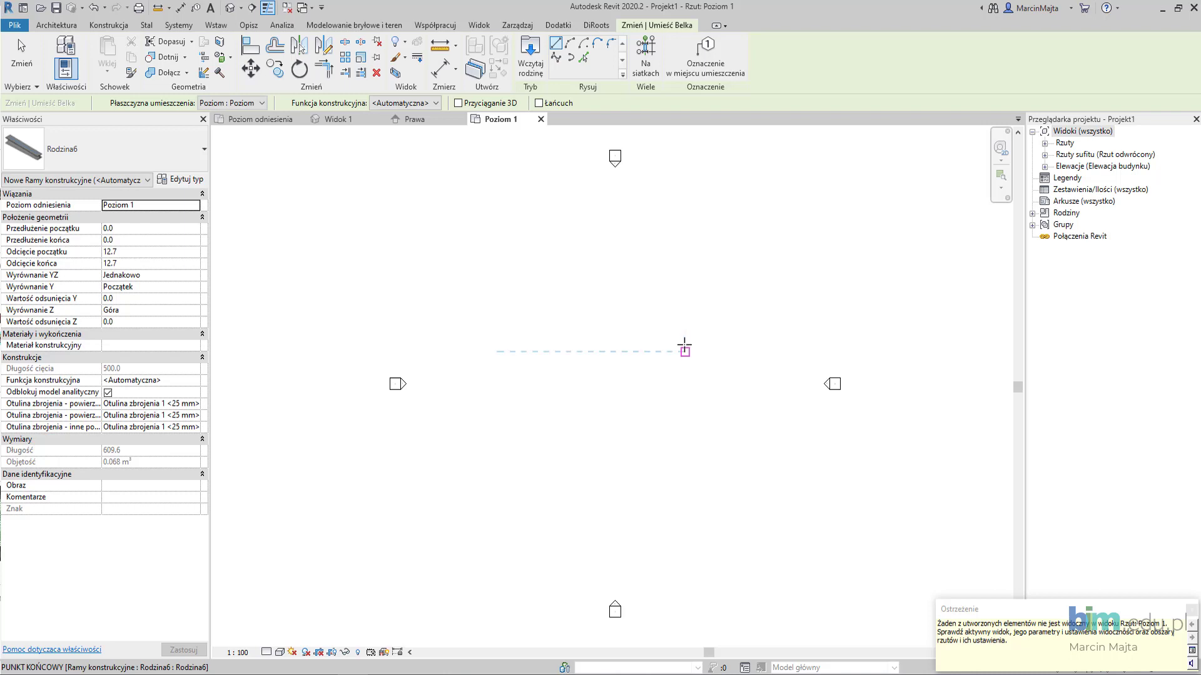
key(Escape)
mouse_move(644, 354)
shift+middle_down()
mouse_move(638, 509)
mouse_move(696, 303)
mouse_move(809, 330)
mouse_move(613, 373)
mouse_move(485, 343)
shift+middle_up()
scroll(712, 430, up, 3)
scroll(711, 431, up, 2)
scroll(558, 376, down, 1)
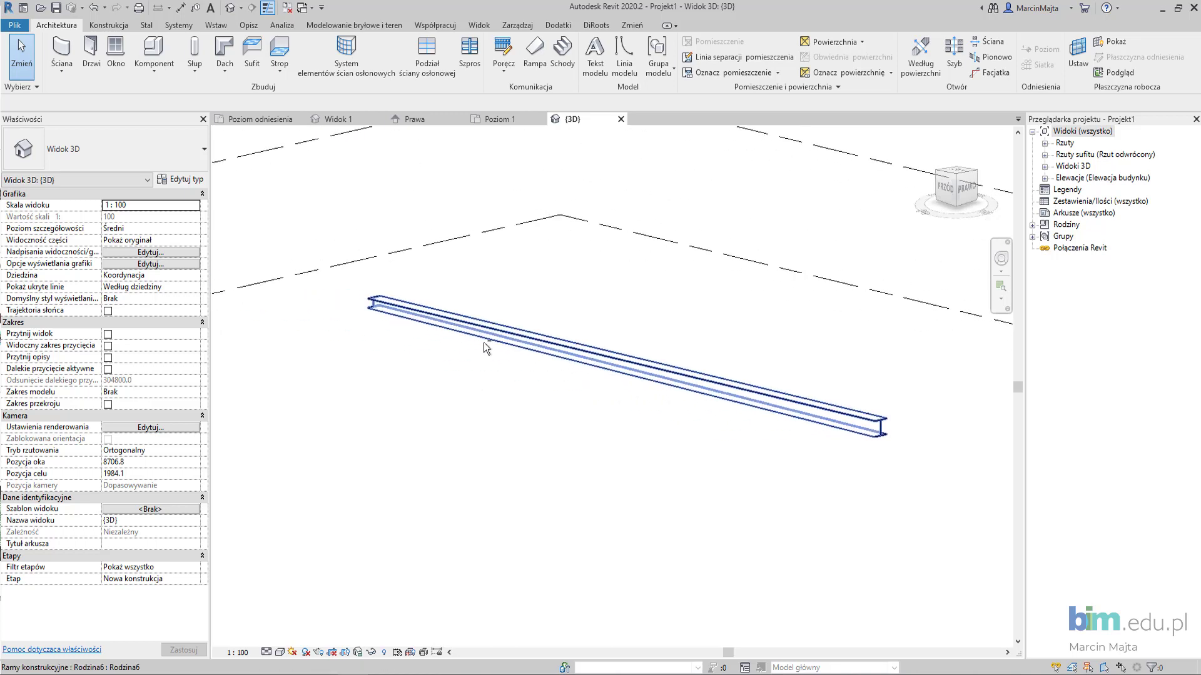
scroll(380, 308, up, 2)
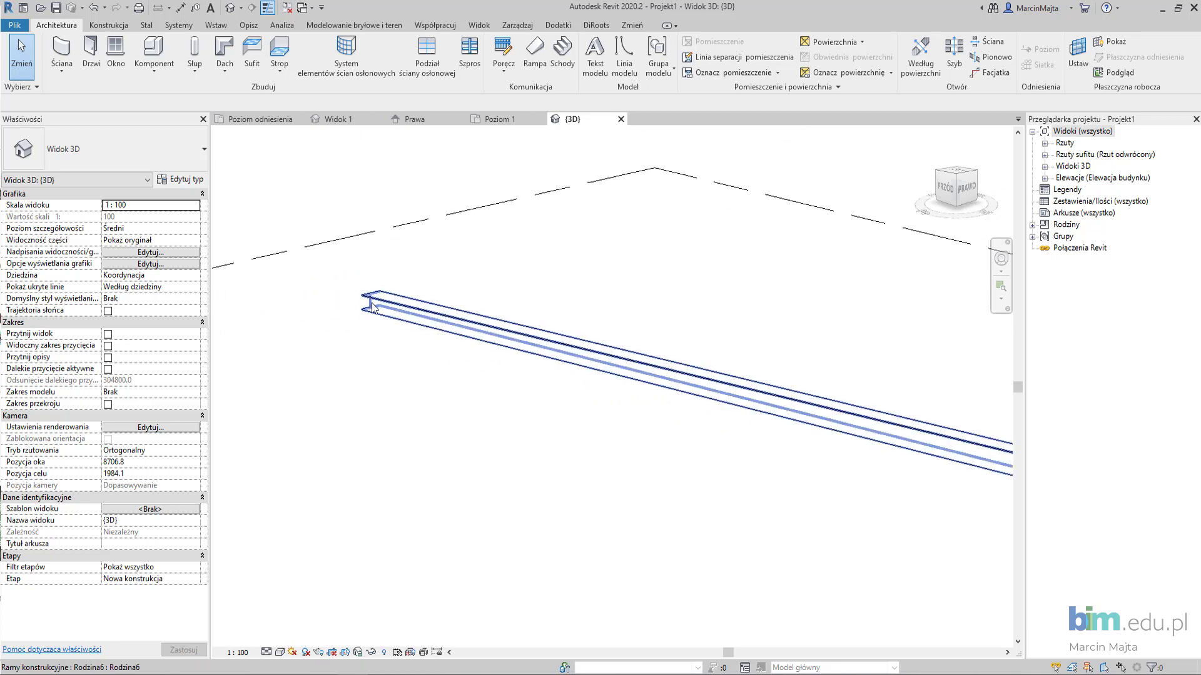
scroll(483, 361, down, 2)
scroll(703, 404, down, 1)
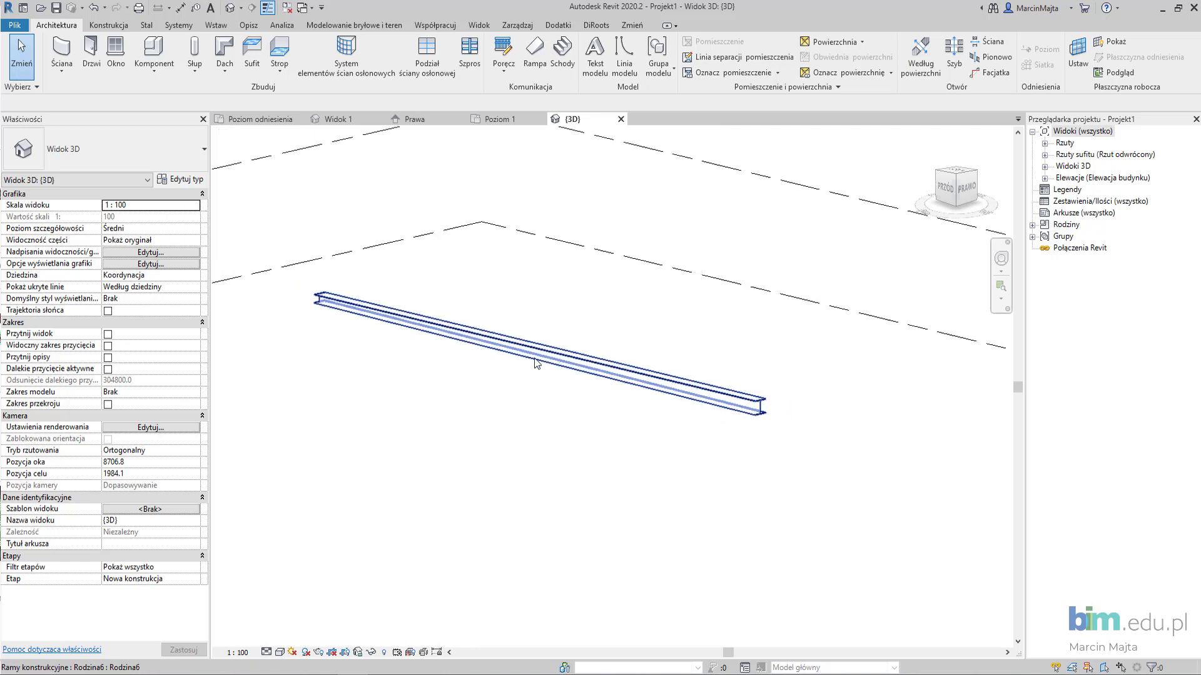
scroll(534, 358, down, 2)
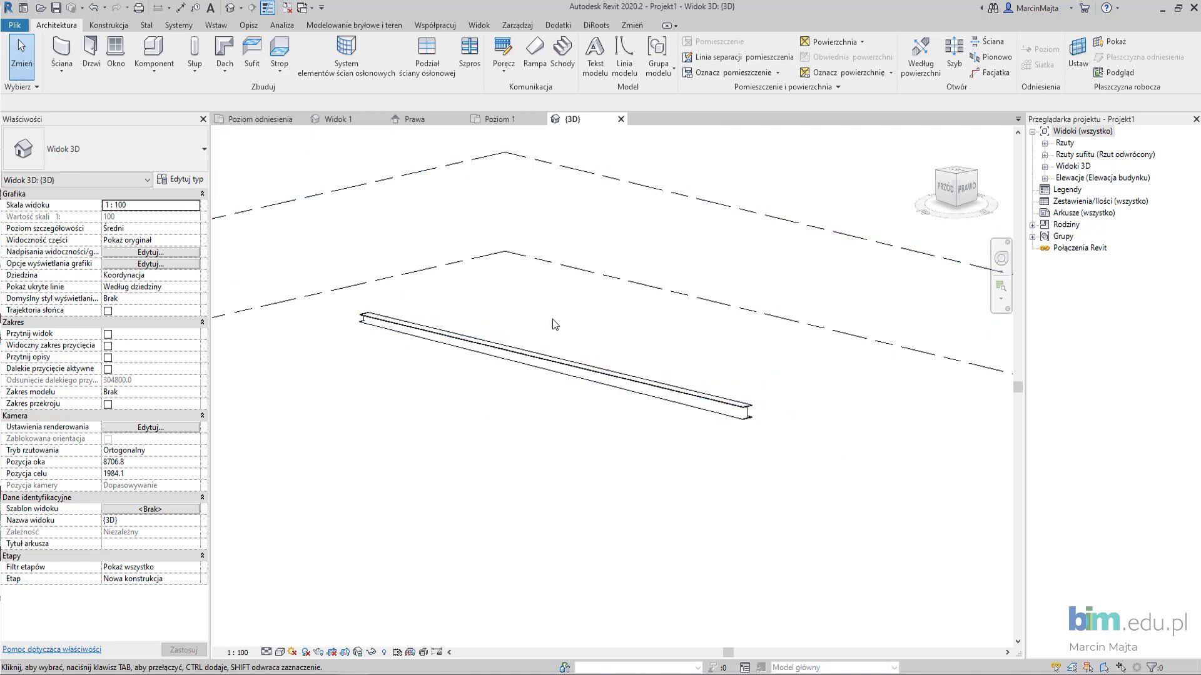
scroll(559, 318, down, 1)
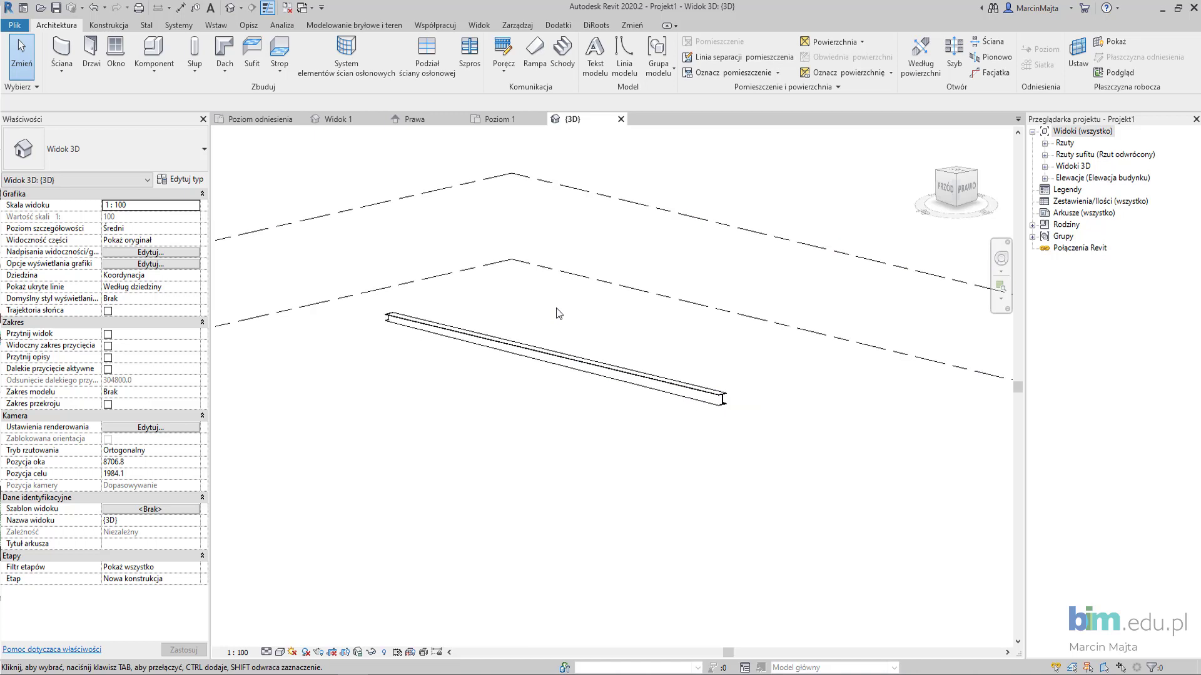
middle_drag(557, 309, 579, 340)
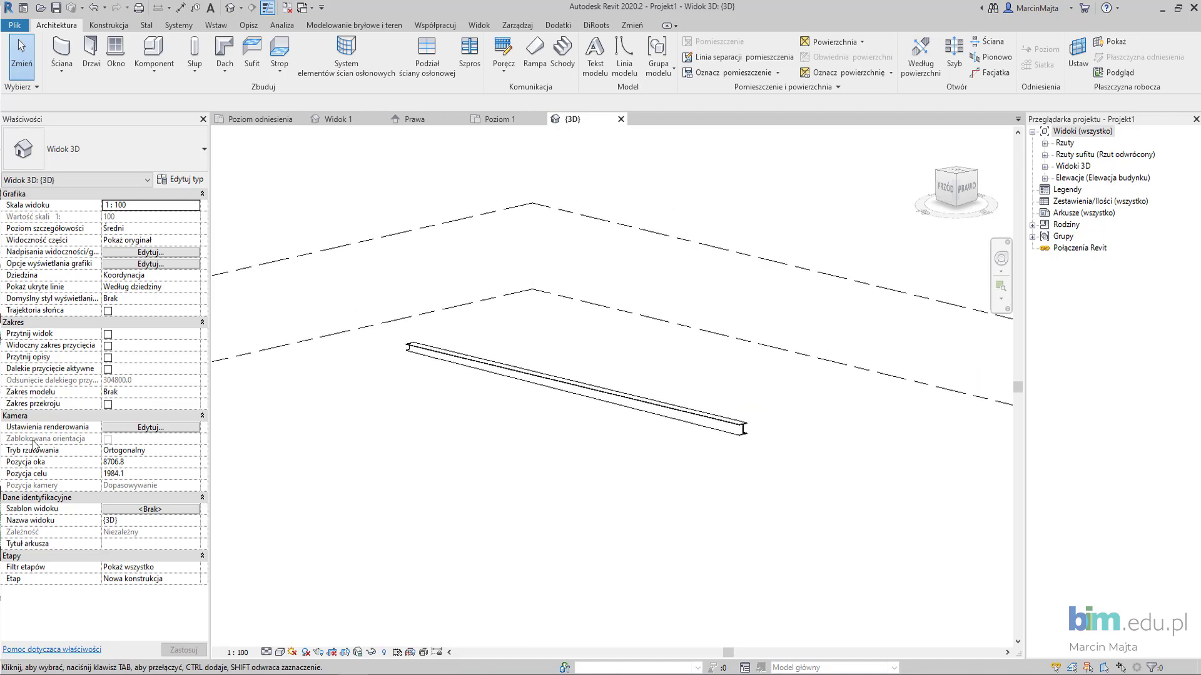